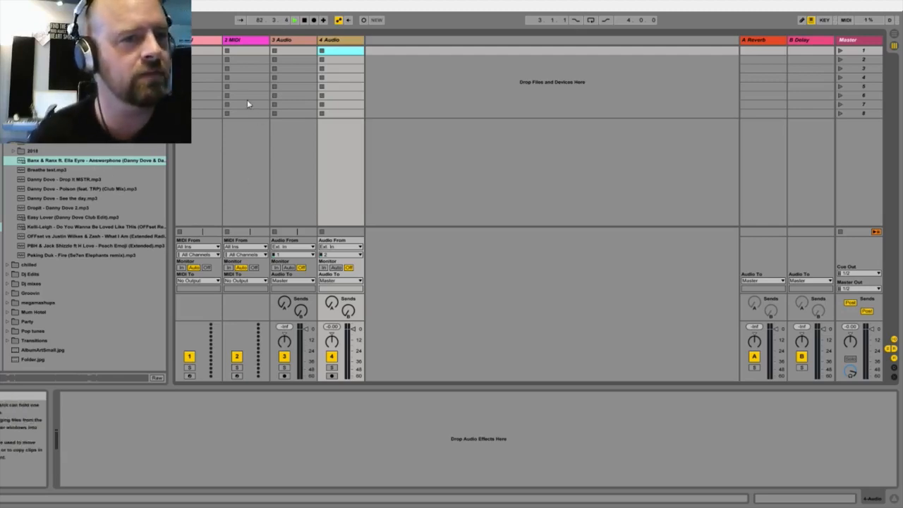
Step: Stop playback, look through the opening pages of the A Tour of Live lesson, and close the help view
key("space")
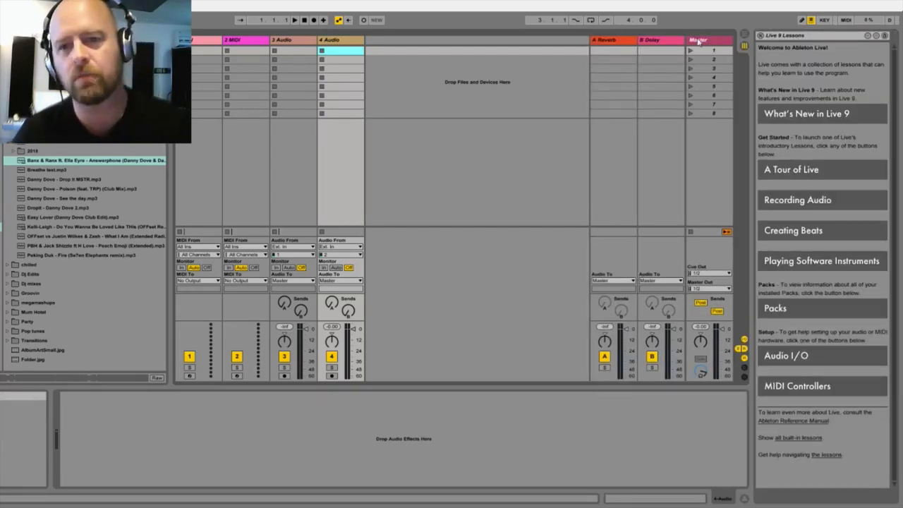
left_click(804, 170)
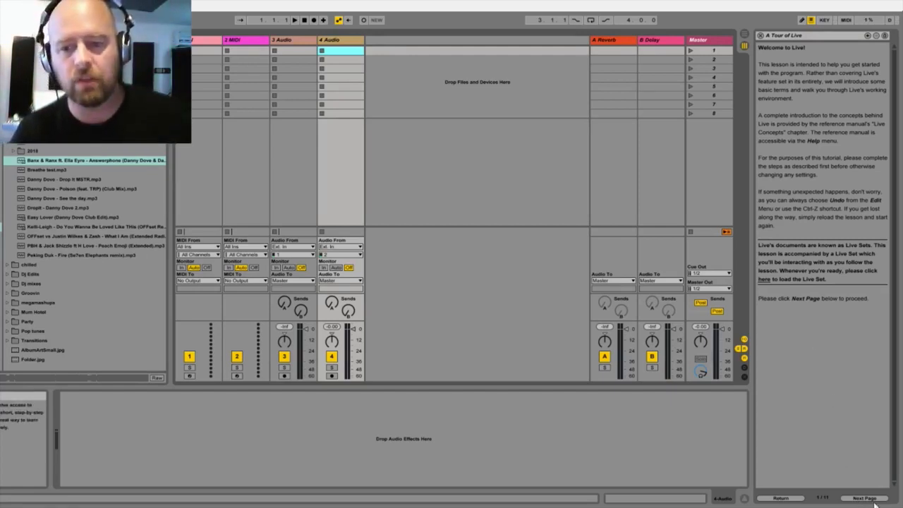
left_click(865, 498)
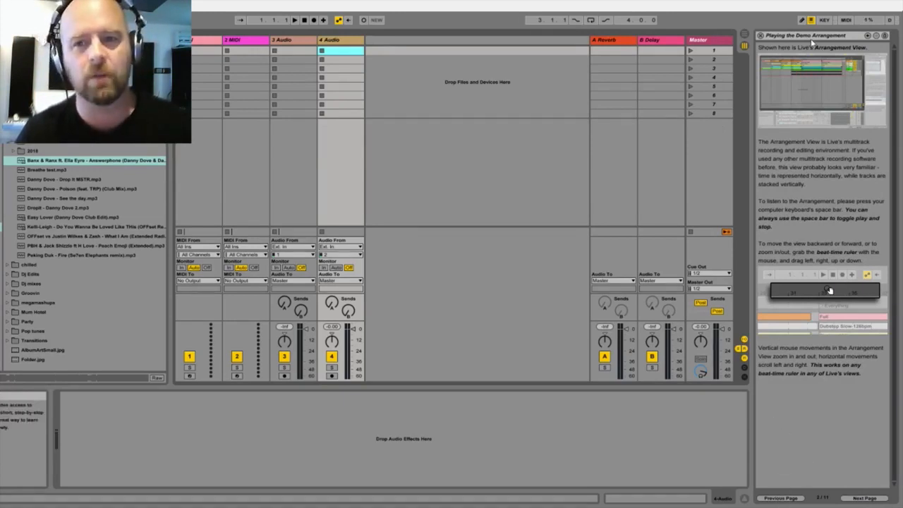
left_click(760, 35)
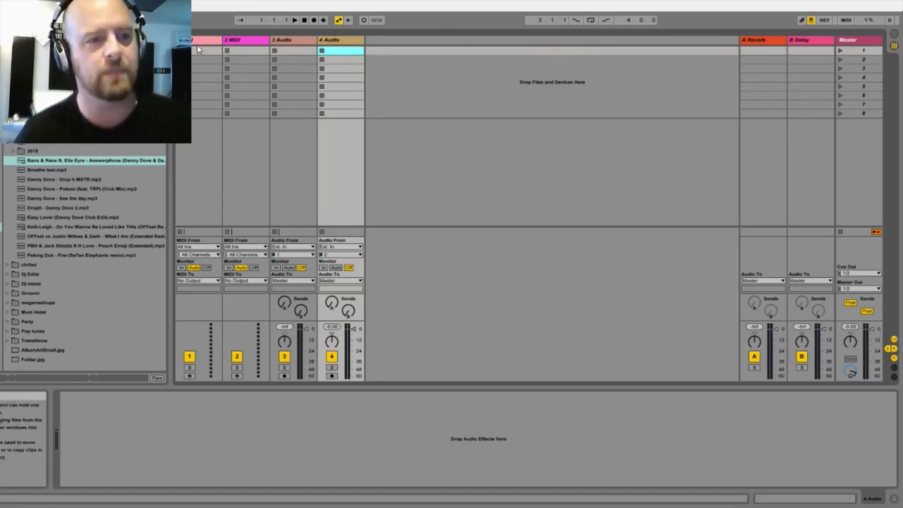
key("Up")
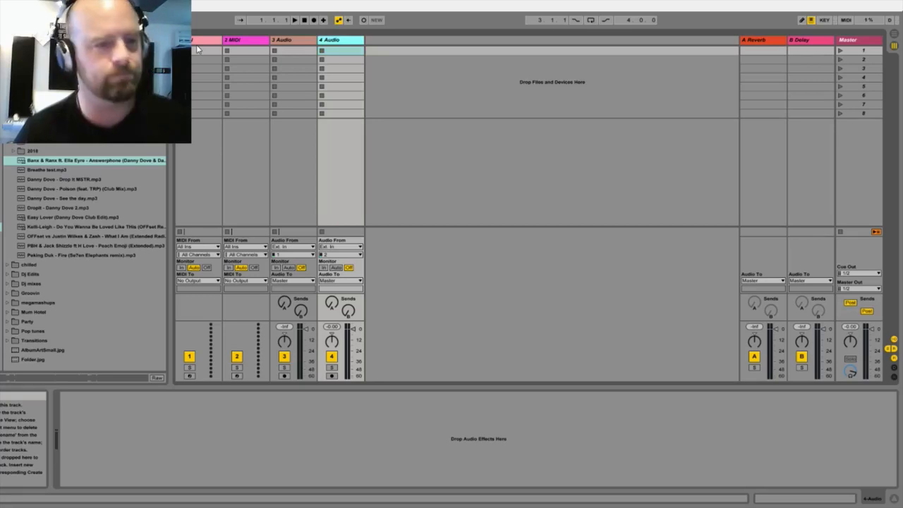
left_click(198, 48)
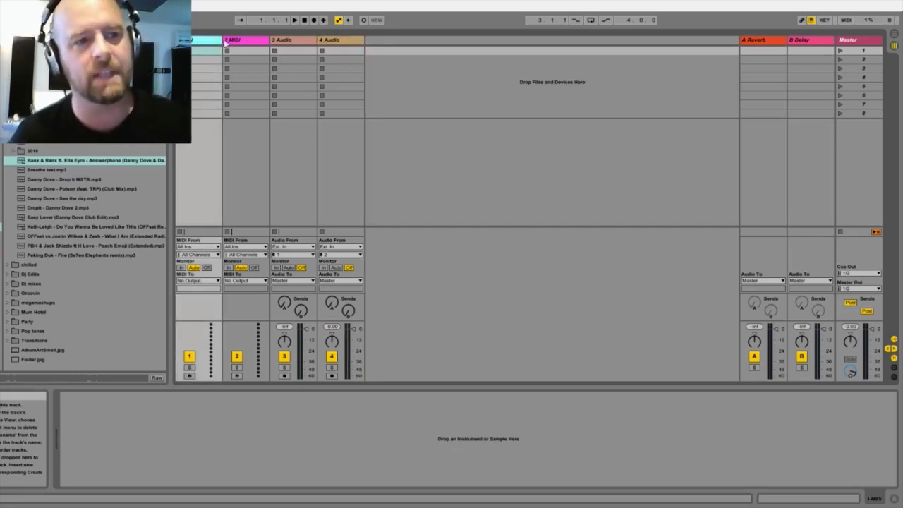
left_click(227, 41)
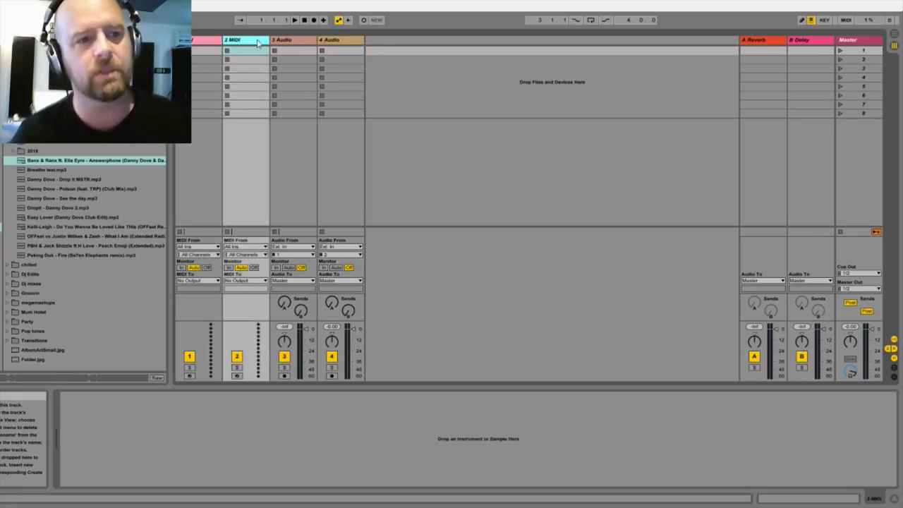
left_click(297, 42)
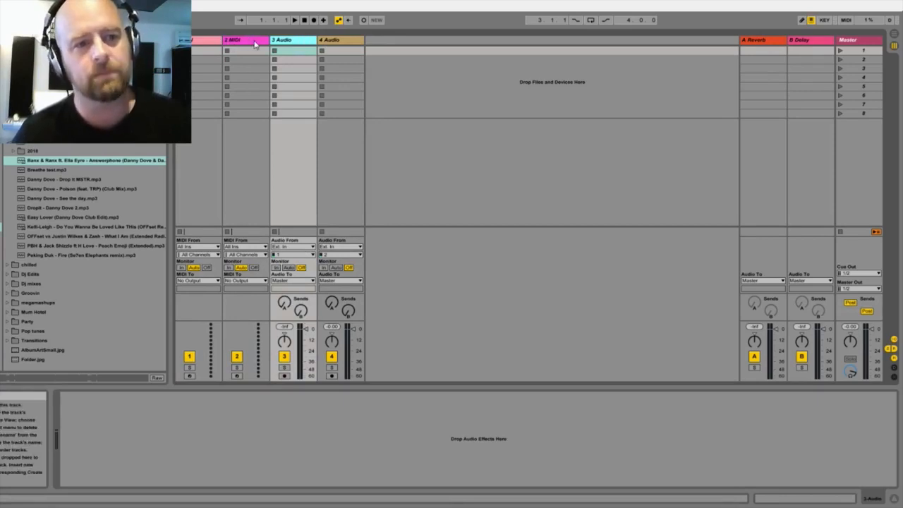
left_click(256, 44)
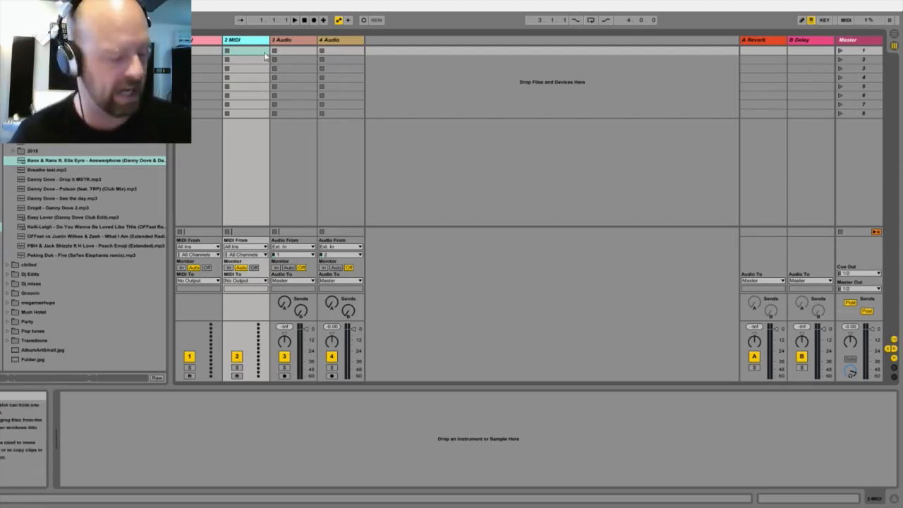
Step: Switch from Session View to Arrangement View and delete both empty MIDI tracks, leaving only the two audio tracks
key("Tab")
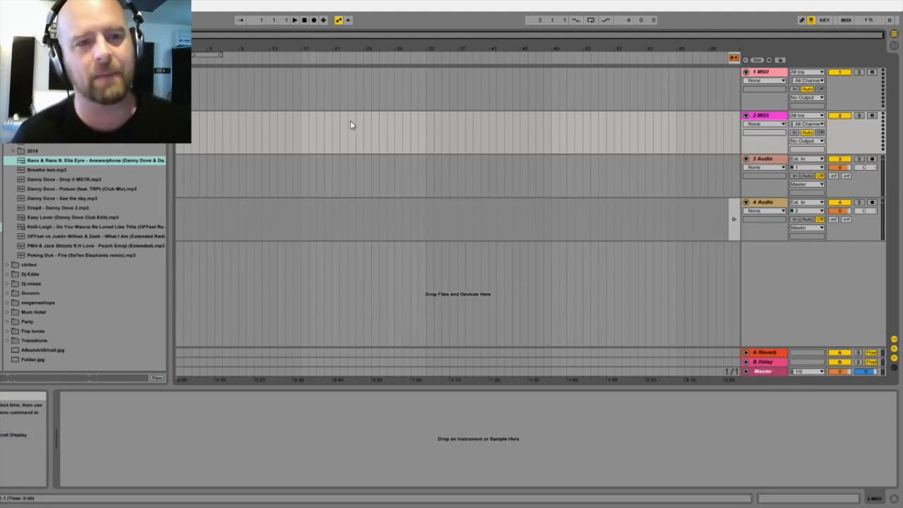
left_click(299, 48)
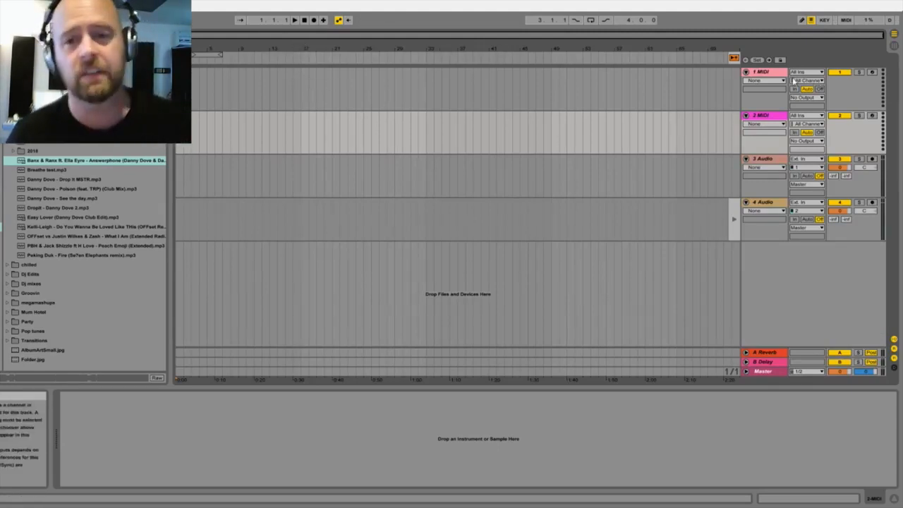
left_click(763, 76)
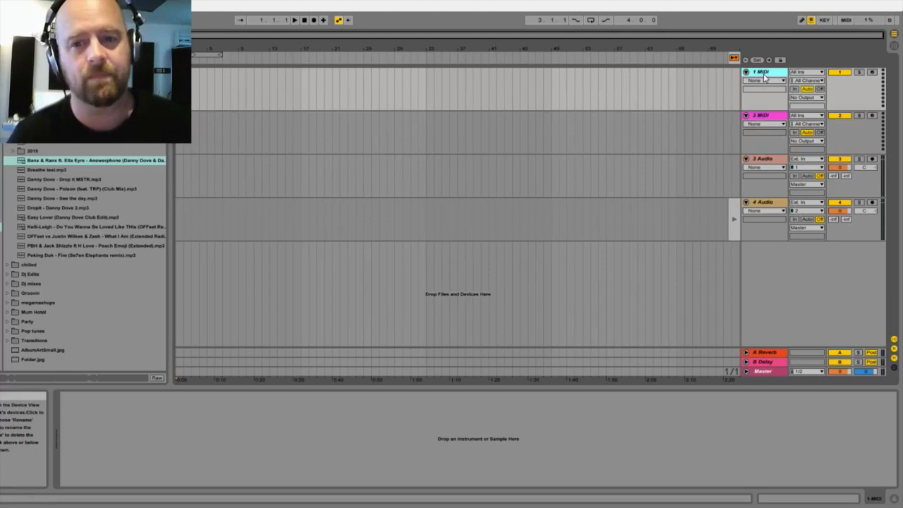
left_click(763, 117)
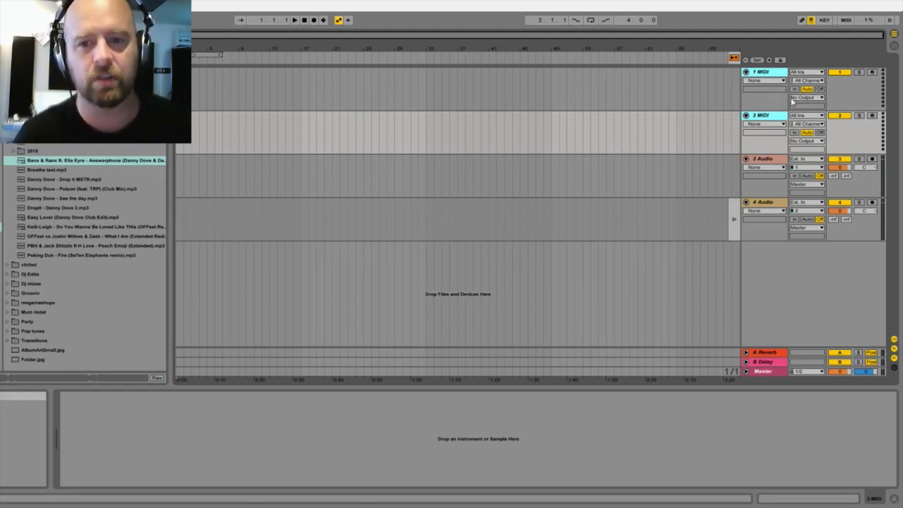
left_click(761, 76)
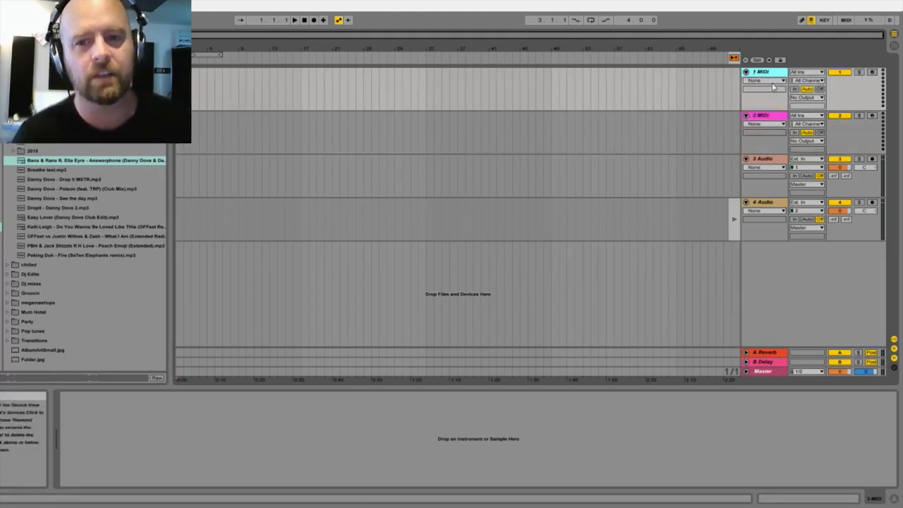
left_click(760, 118)
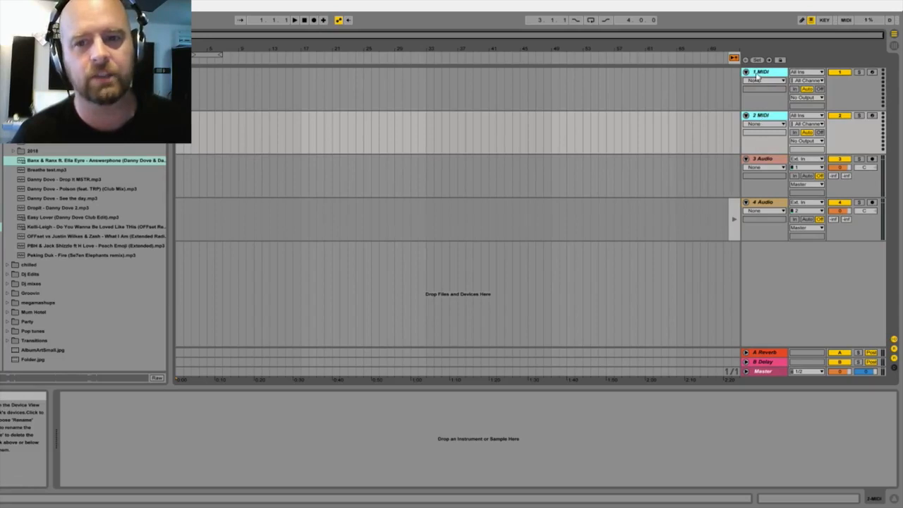
key("Delete")
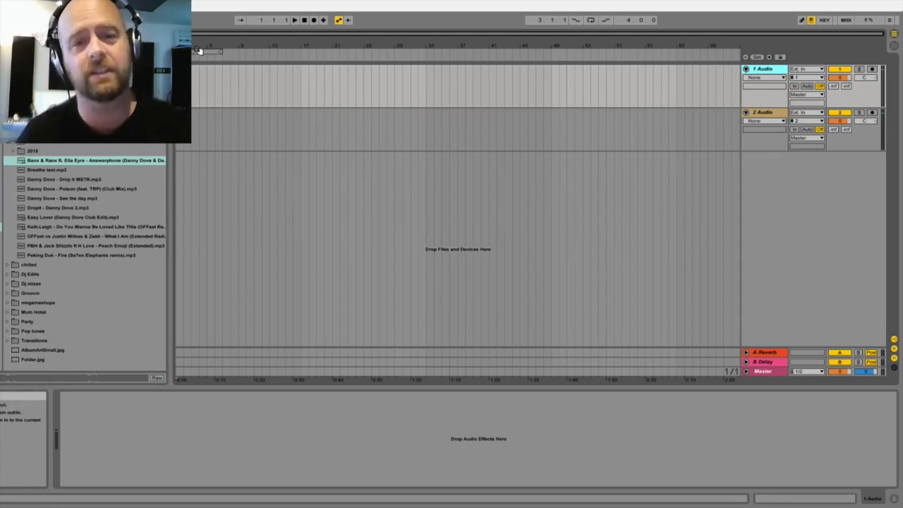
Step: Load the Answerphone song onto the first audio track and Kelli-Leigh's Do You Wanna Be Loved Like This onto the second, starting near bar 21
double_click(40, 161)
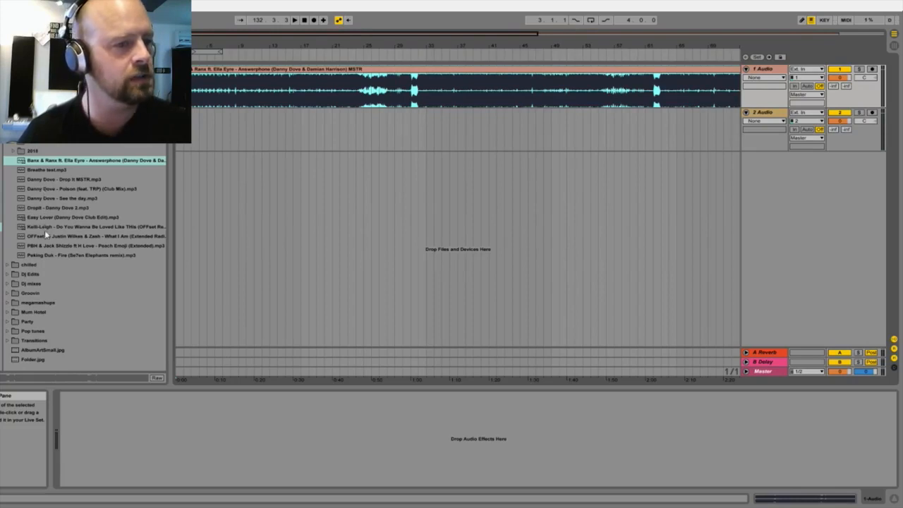
left_click_drag(46, 226, 330, 128)
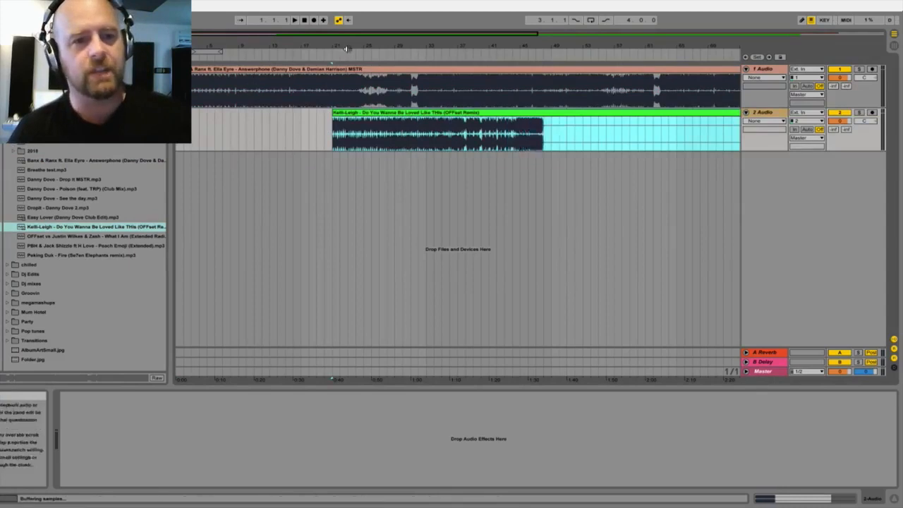
left_click_drag(347, 47, 265, 33)
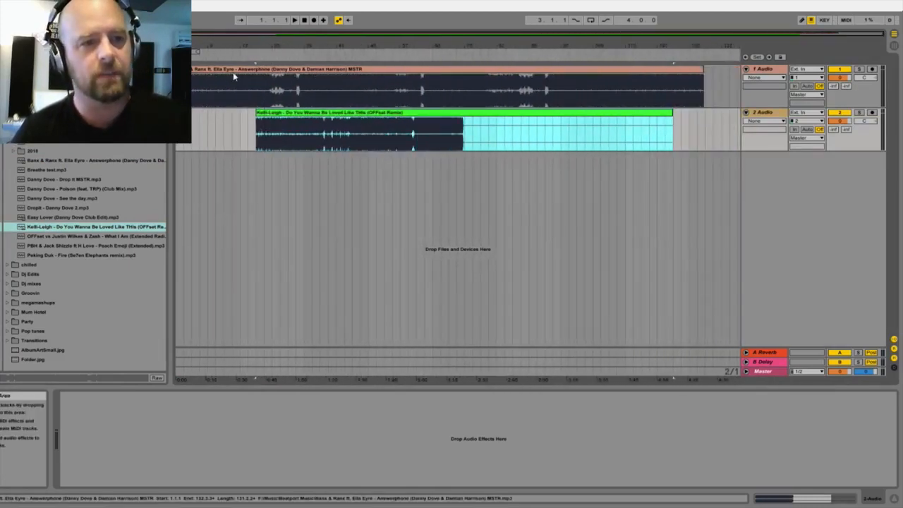
Step: Display the first audio track's volume automation and raise the set's tempo slightly
left_click(841, 78)
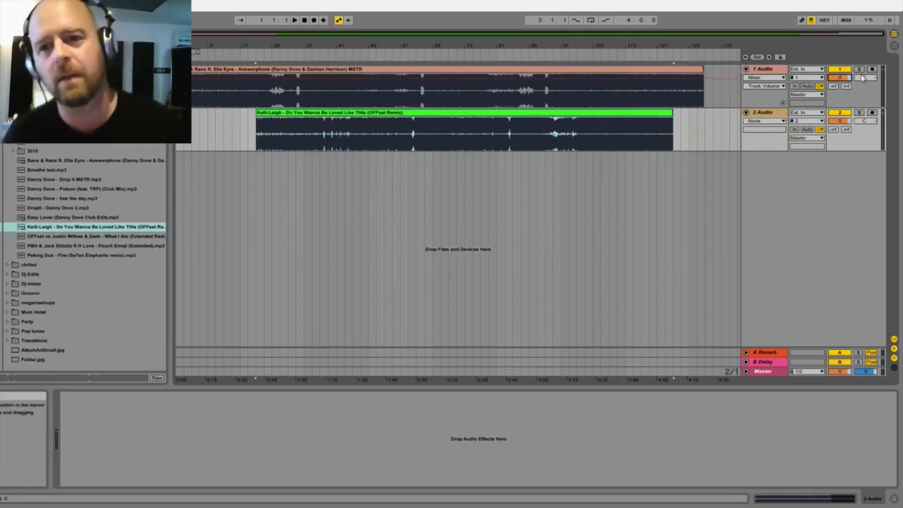
left_click(858, 69)
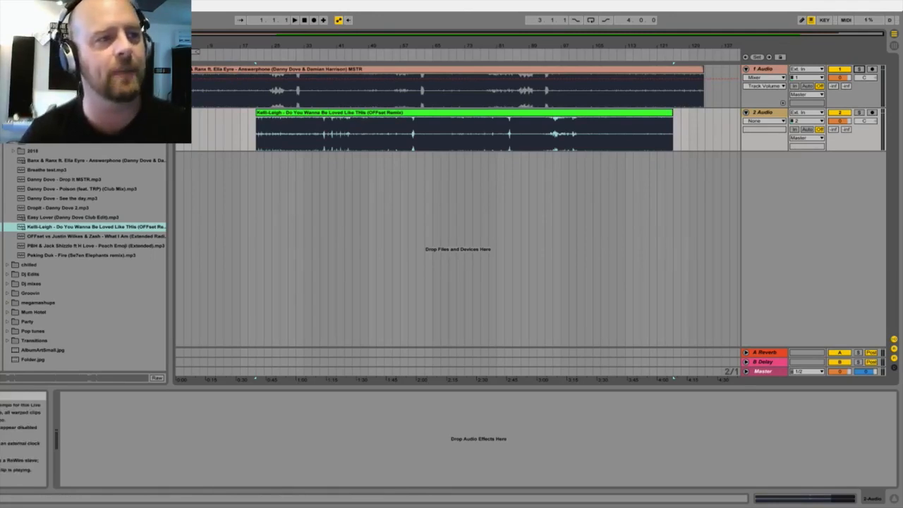
left_click_drag(14, 20, 14, 11)
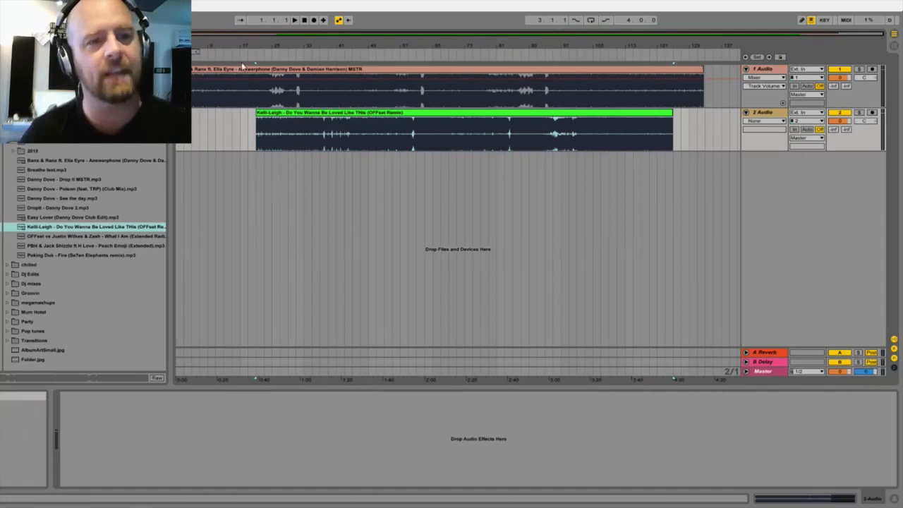
Step: Open the Answerphone clip's sample settings and set its warp mode to Complex Pro
left_click(275, 71)
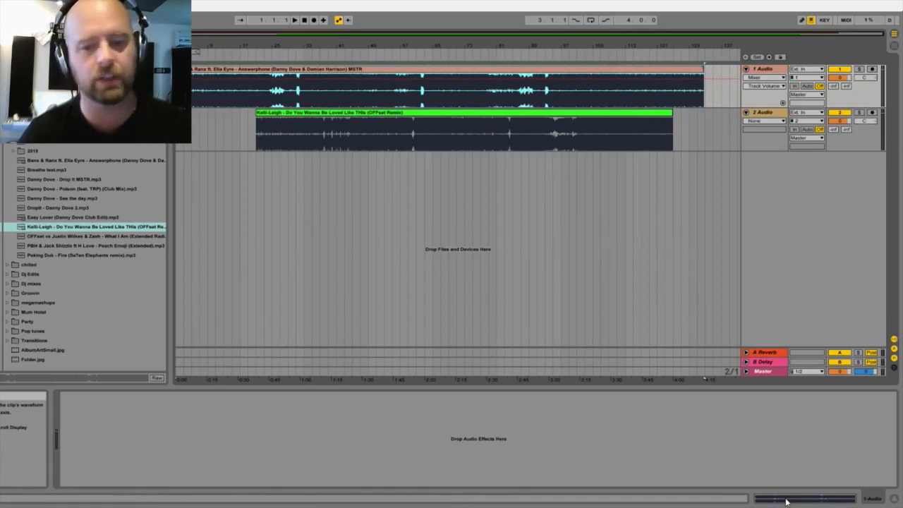
key("shift+Tab")
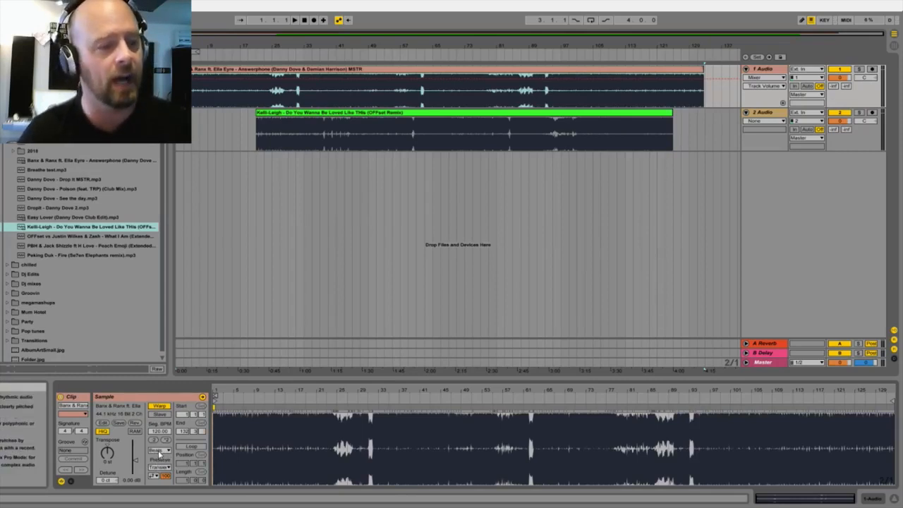
left_click(163, 500)
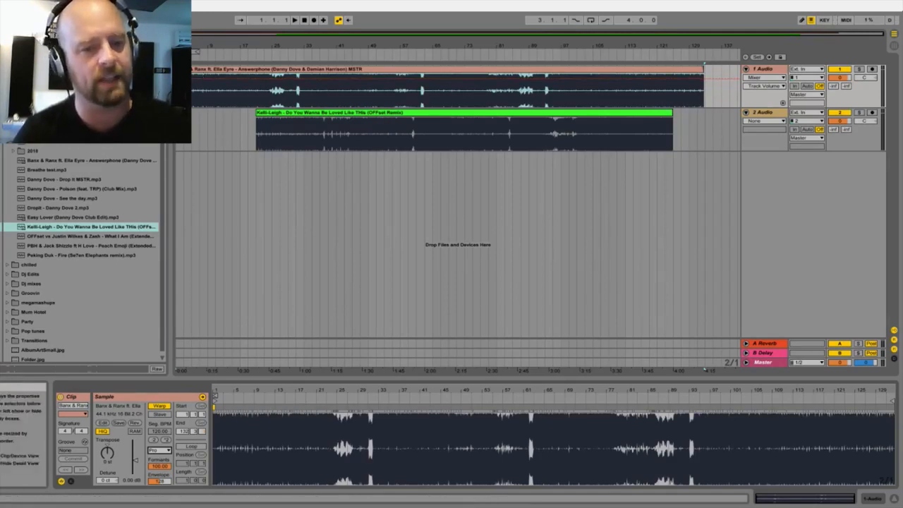
Step: Play a short passage of the Answerphone clip around bar 6 to hear its beat, and stop playback
mouse_move(218, 391)
left_mouse_down()
mouse_move(218, 504)
mouse_move(217, 391)
left_mouse_up()
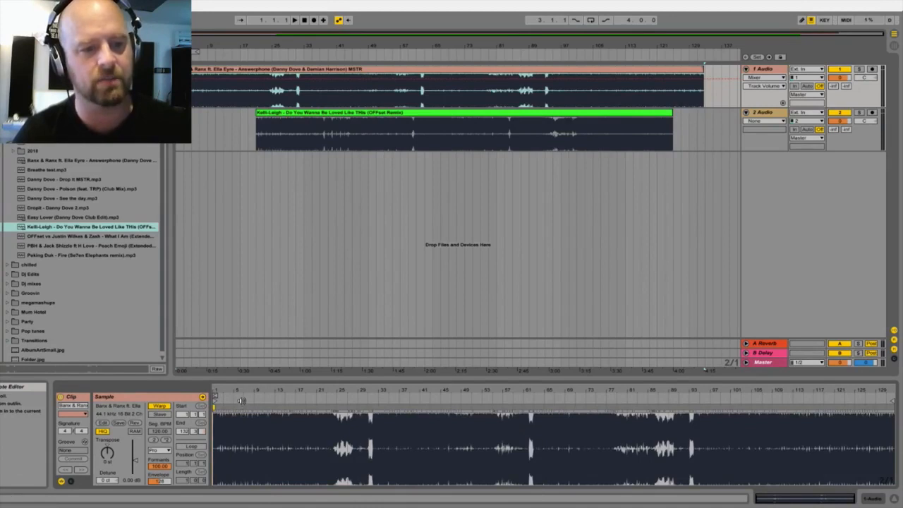
left_click(240, 398)
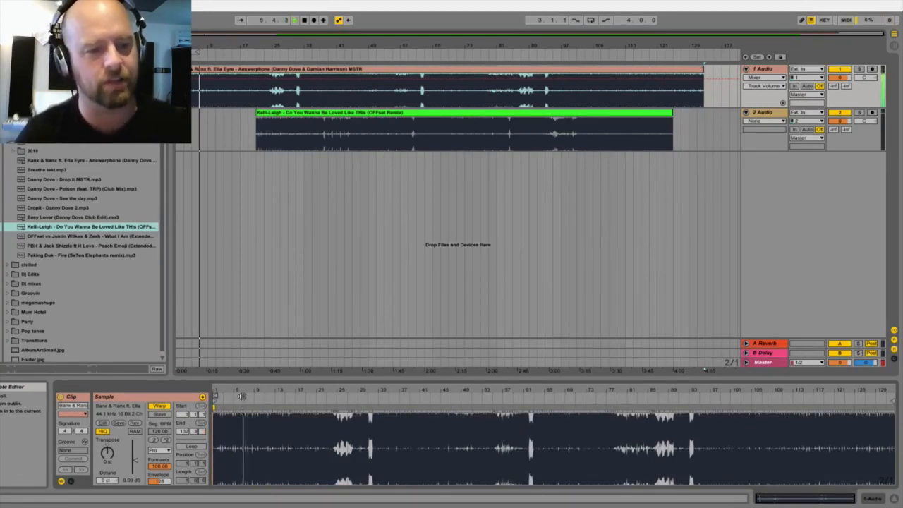
key("space")
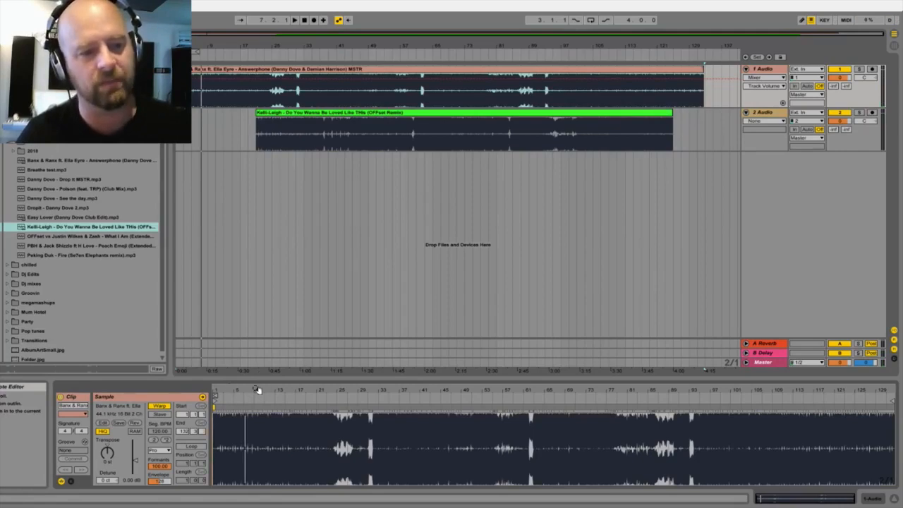
Step: Add a warp marker on the first kick transient of the Answerphone waveform and move it to the start of bar 1
left_click_drag(226, 389, 573, 385)
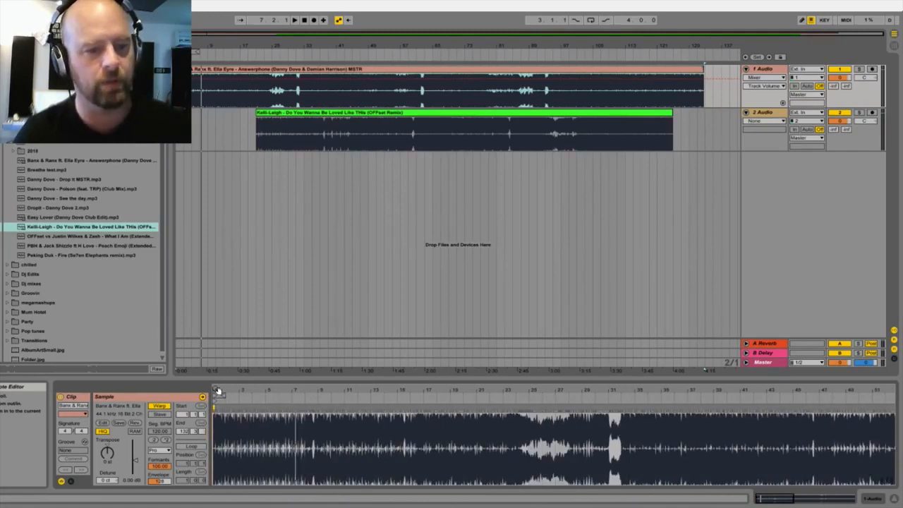
left_click_drag(215, 394, 214, 449)
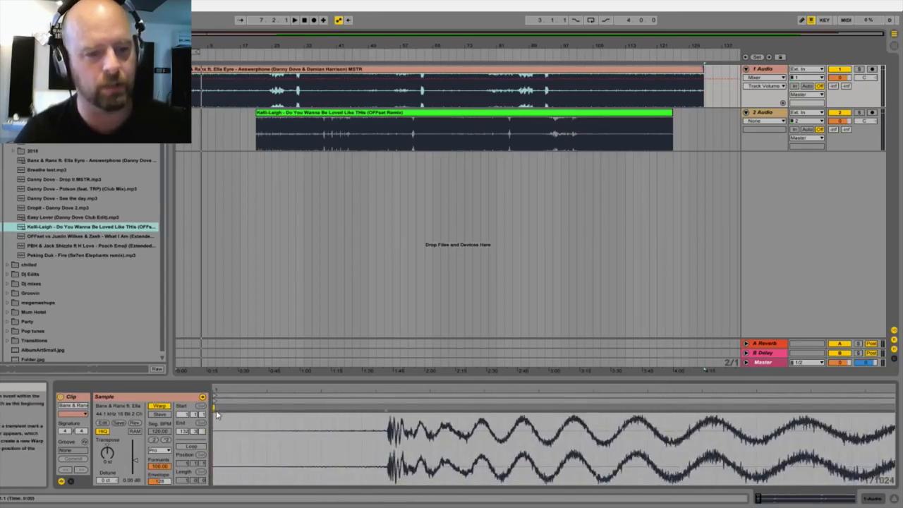
double_click(387, 434)
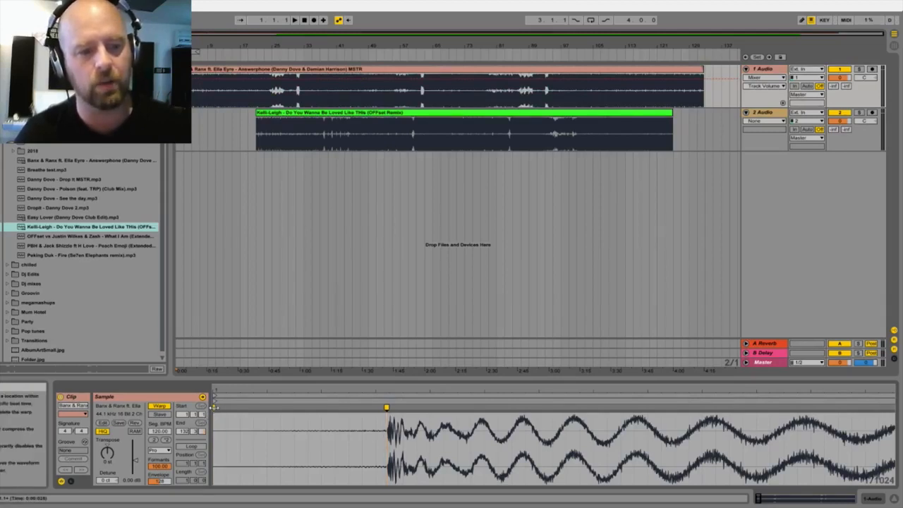
left_click_drag(386, 407, 215, 408)
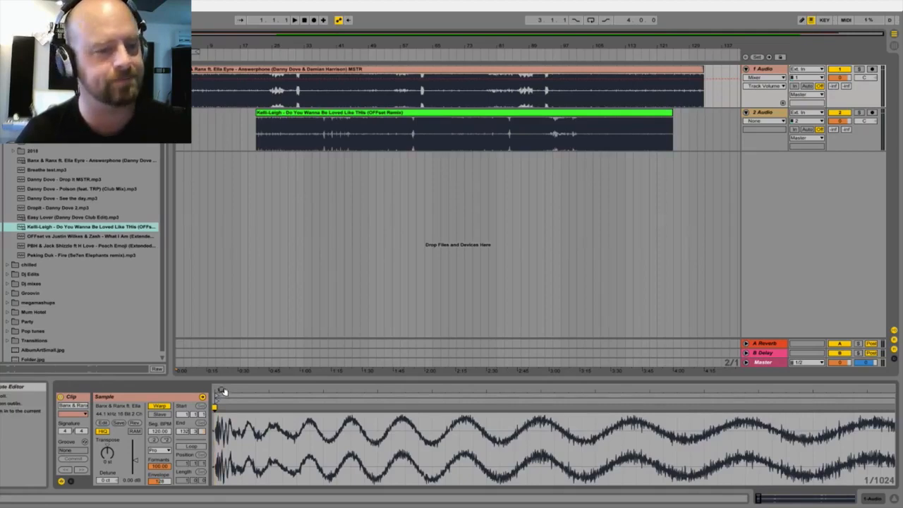
Step: Add a warp marker on the fourth kick transient in the Answerphone waveform and align it with beat 1.4
left_click_drag(222, 390, 226, 329)
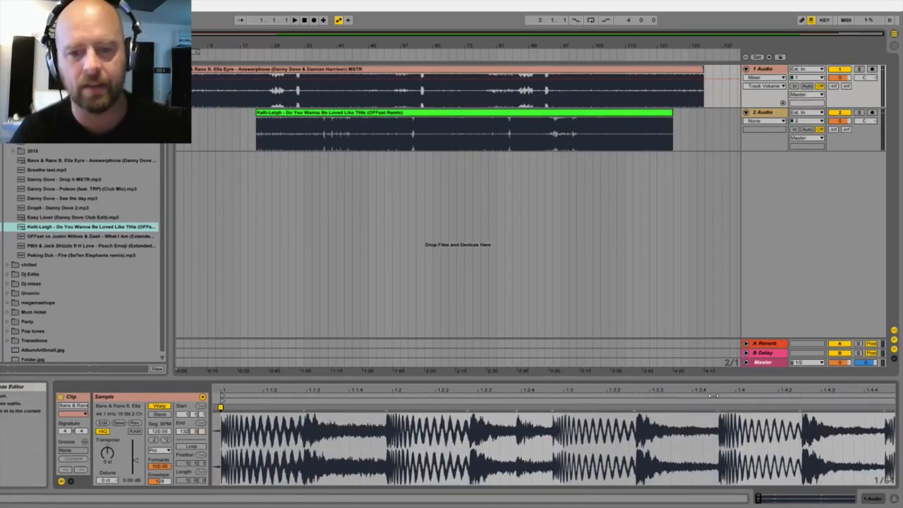
left_click_drag(728, 394, 694, 443)
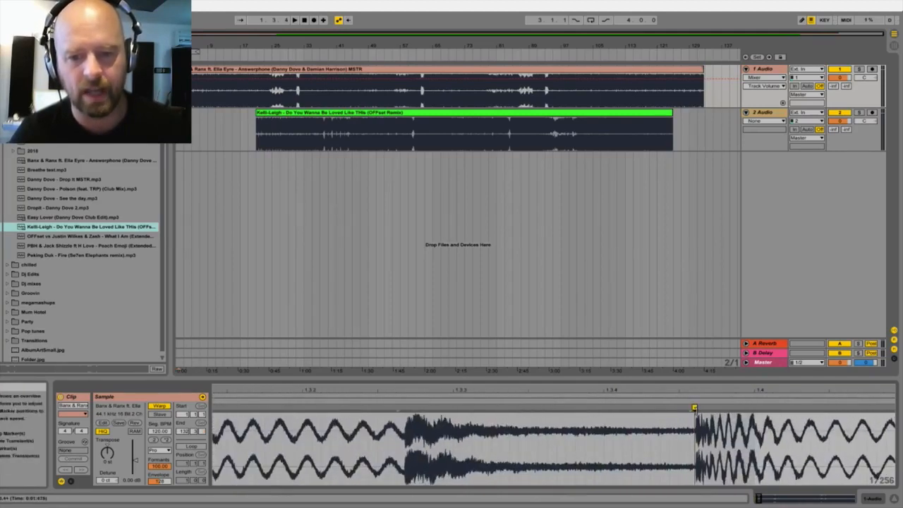
left_click_drag(694, 407, 755, 408)
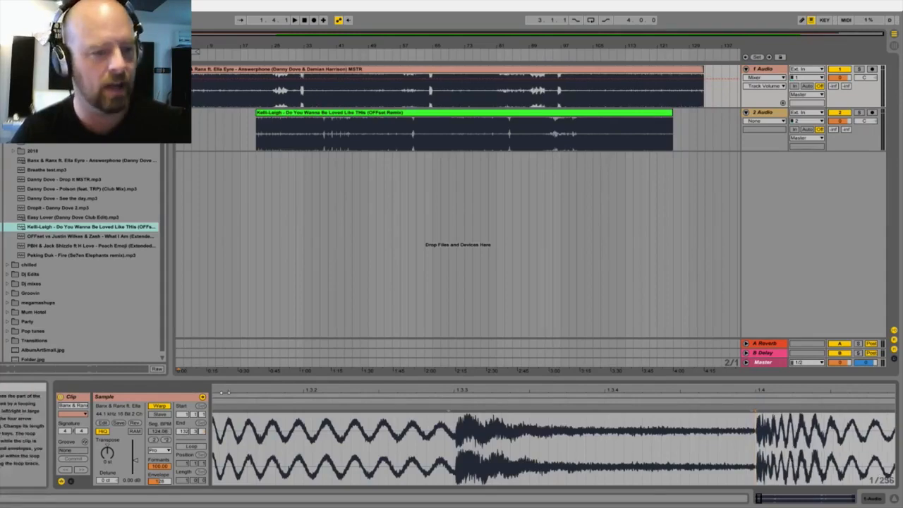
Step: Set the Answerphone clip's segment tempo to 124.00 BPM and check the kick transient's alignment at beat 1.4
left_click_drag(370, 390, 457, 348)
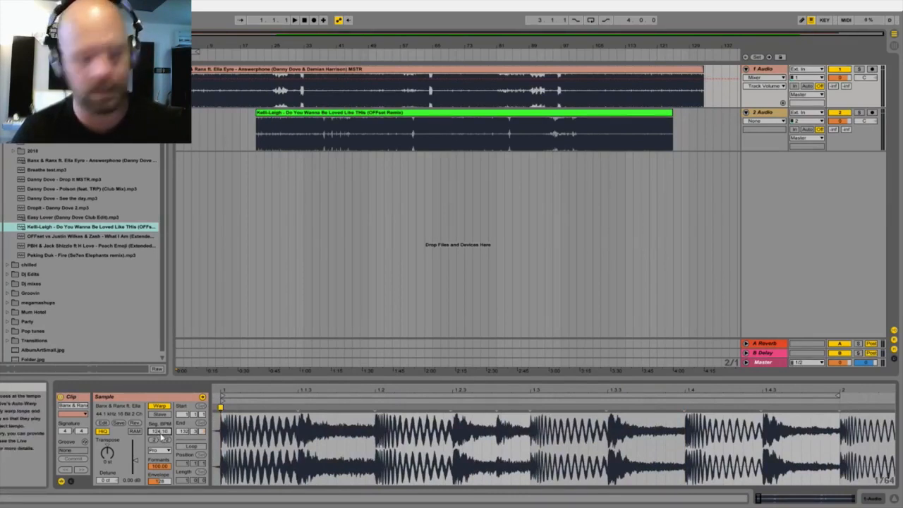
key("Return")
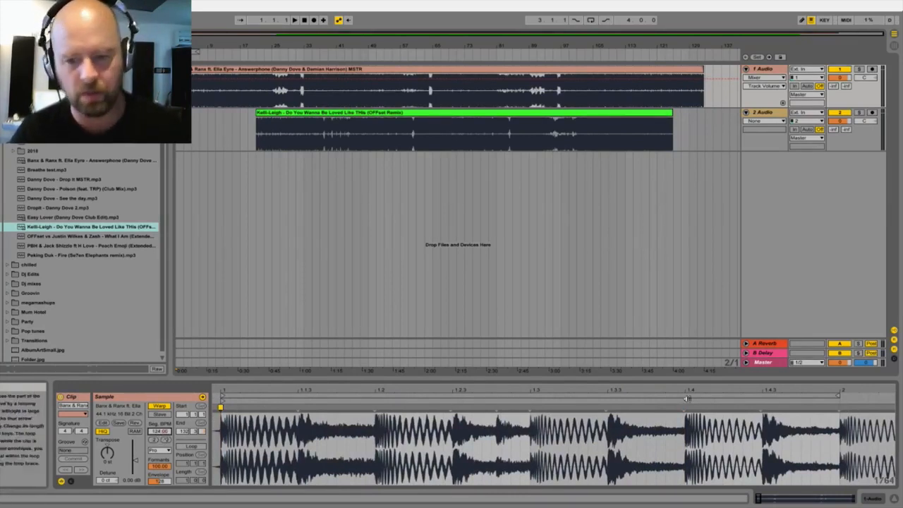
left_click_drag(687, 387, 687, 476)
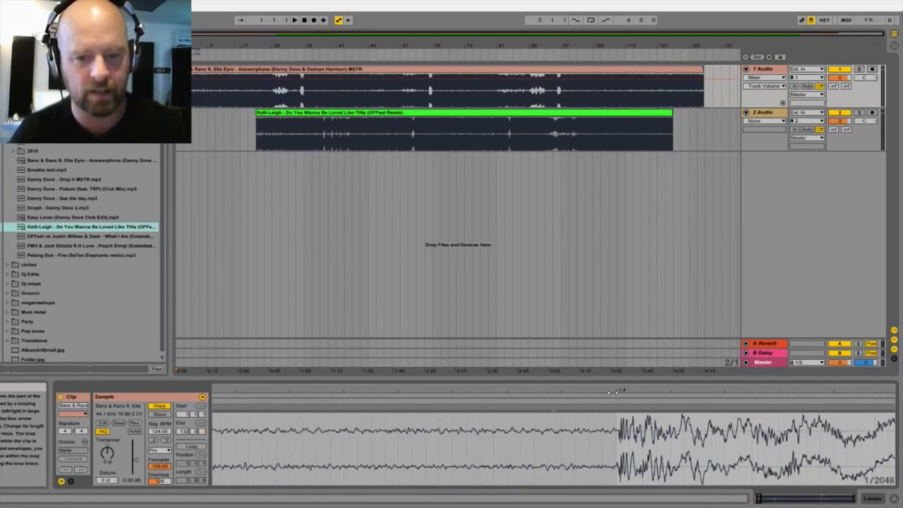
left_click_drag(618, 390, 617, 268)
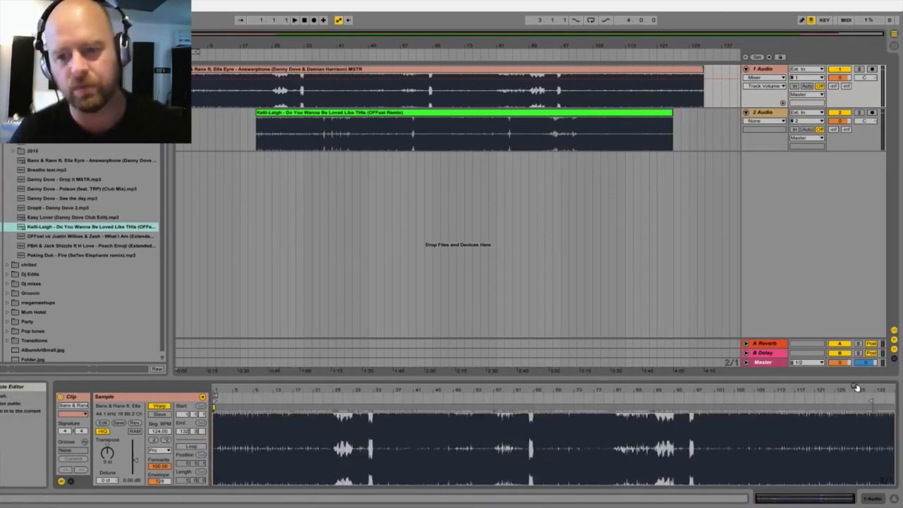
Step: Inspect a kick transient near the end of the Answerphone waveform against the grid
left_click_drag(853, 390, 814, 485)
left_click_drag(521, 399, 258, 398)
left_click_drag(605, 388, 609, 421)
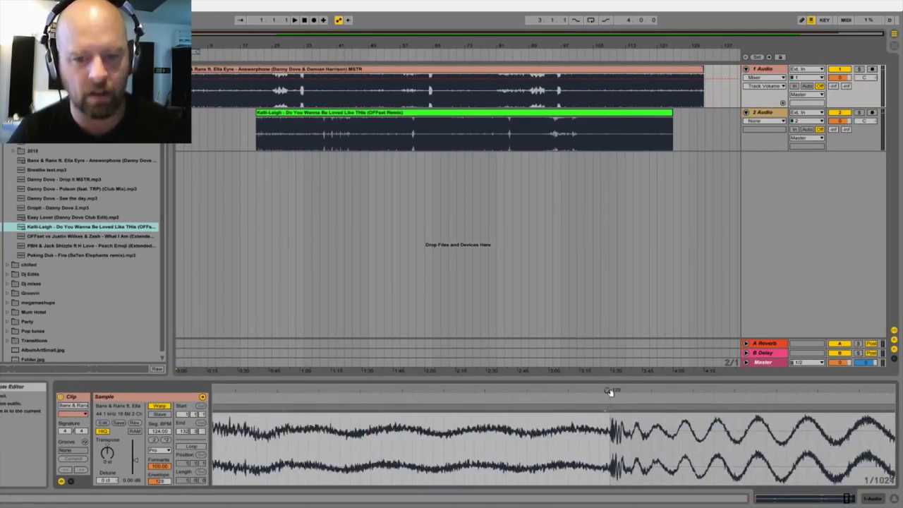
left_click_drag(609, 389, 608, 240)
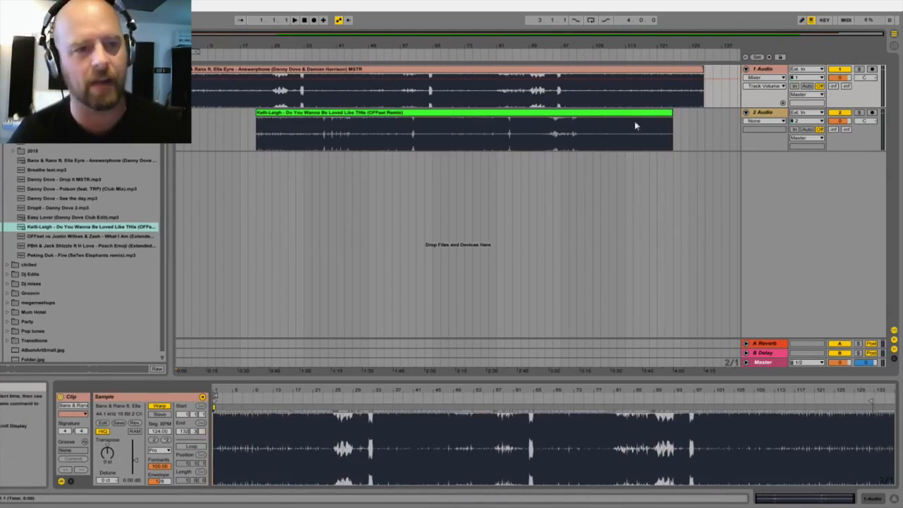
Step: Solo the 1 Audio track and play a passage of Answerphone from around bar 41, stopping playback after a few bars
left_click(859, 69)
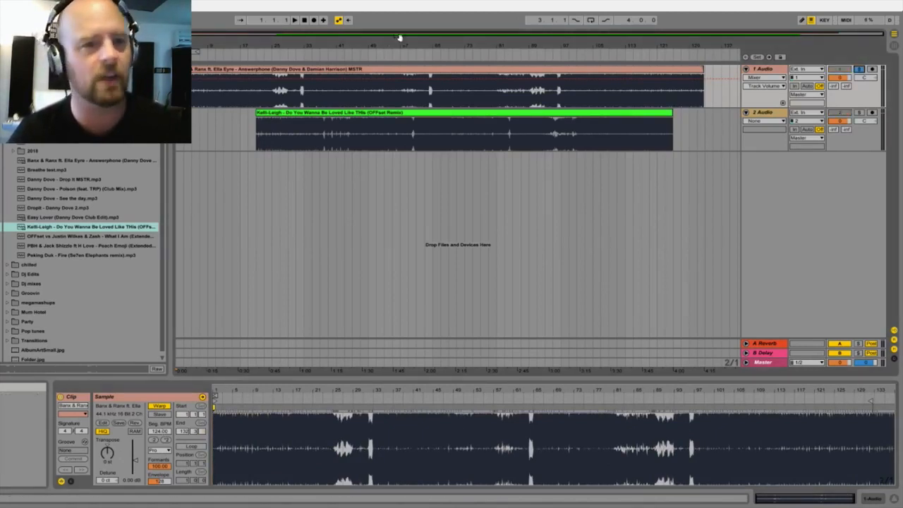
left_click(338, 56)
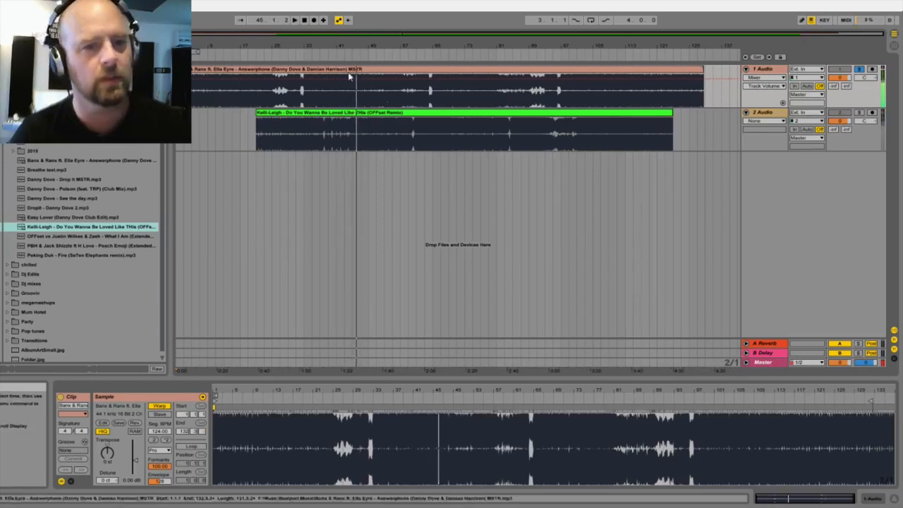
left_click(295, 122)
key("space")
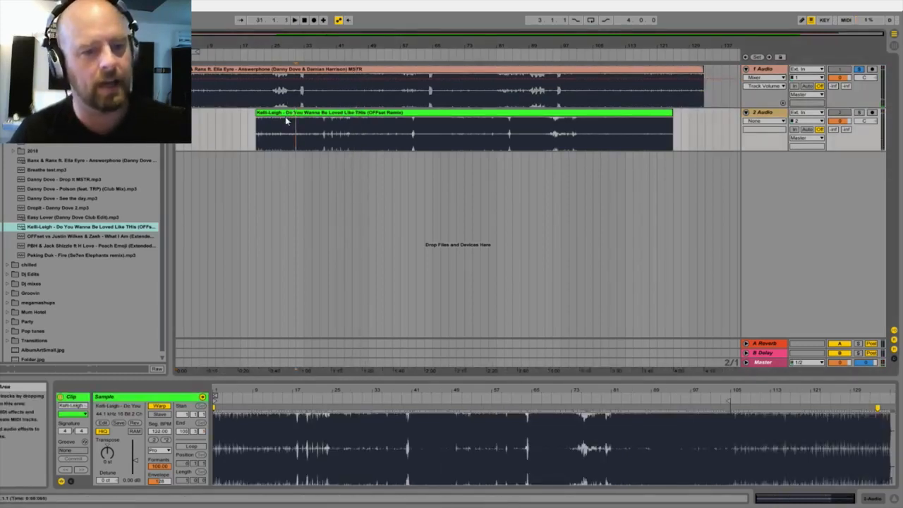
Step: Open the Kelli-Leigh clip's sample view and inspect its first transient against the start of bar 1
left_click(283, 112)
left_click_drag(219, 391, 225, 473)
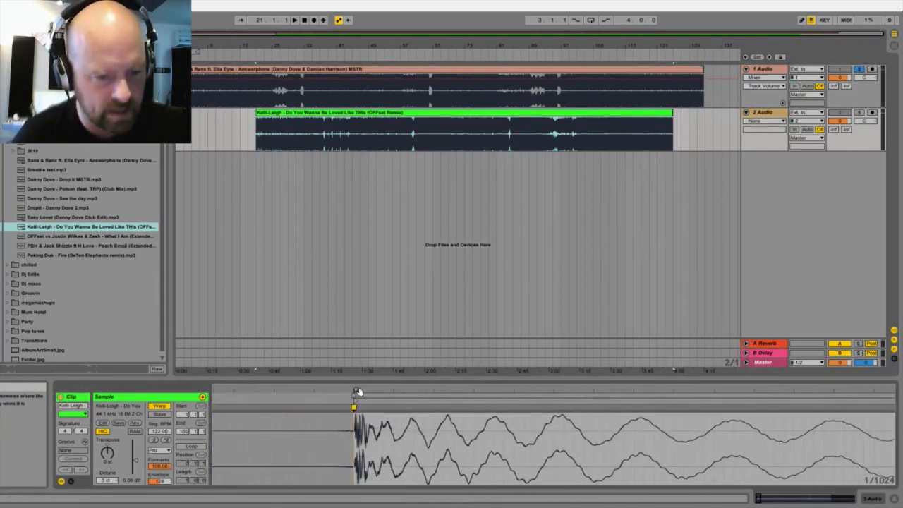
left_click_drag(358, 391, 357, 443)
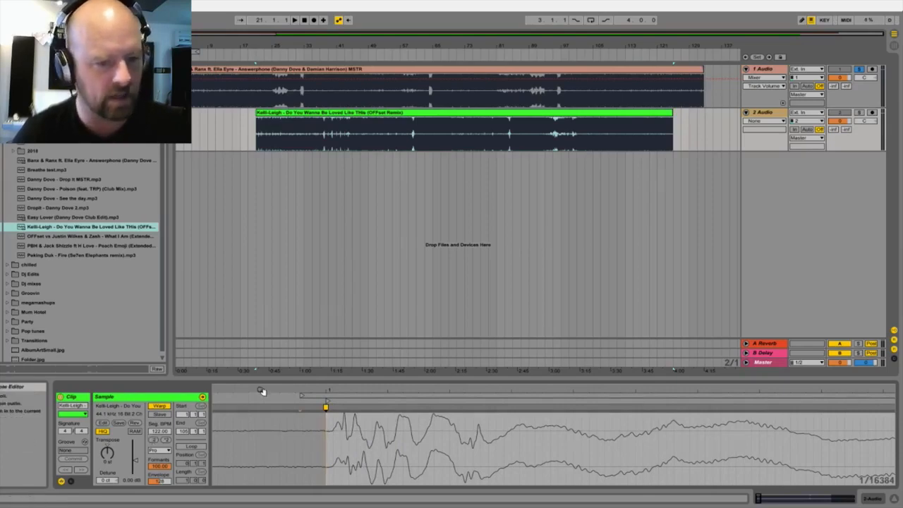
left_click_drag(263, 392, 263, 363)
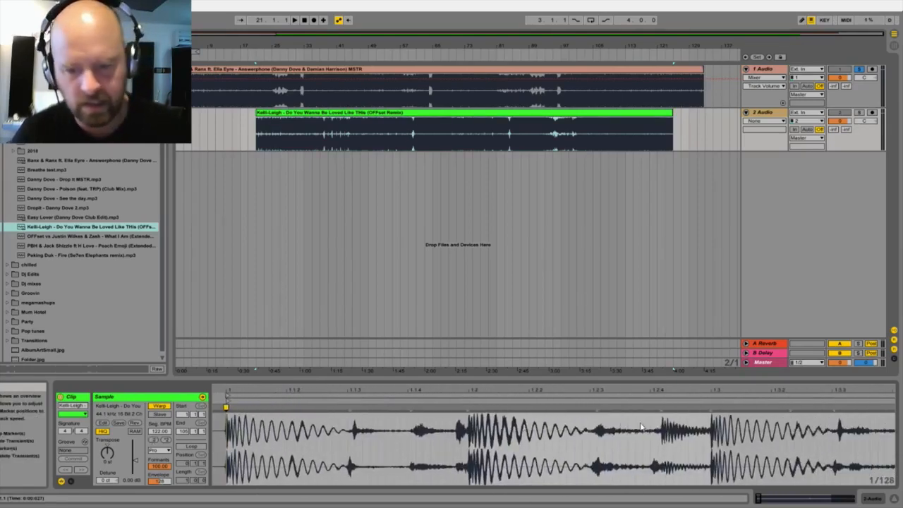
Step: Extend the Kelli-Leigh clip's end to bar 137 and check its last warp marker against the transient at 134.3
mouse_move(715, 391)
left_mouse_down()
mouse_move(715, 409)
mouse_move(715, 395)
mouse_move(821, 399)
mouse_move(759, 400)
mouse_move(811, 398)
mouse_move(774, 400)
left_mouse_up()
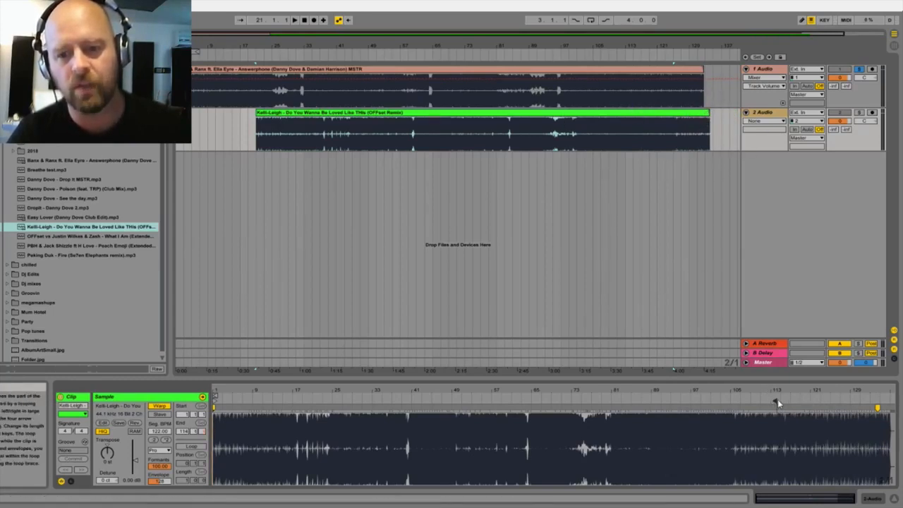
left_click_drag(777, 399, 426, 400)
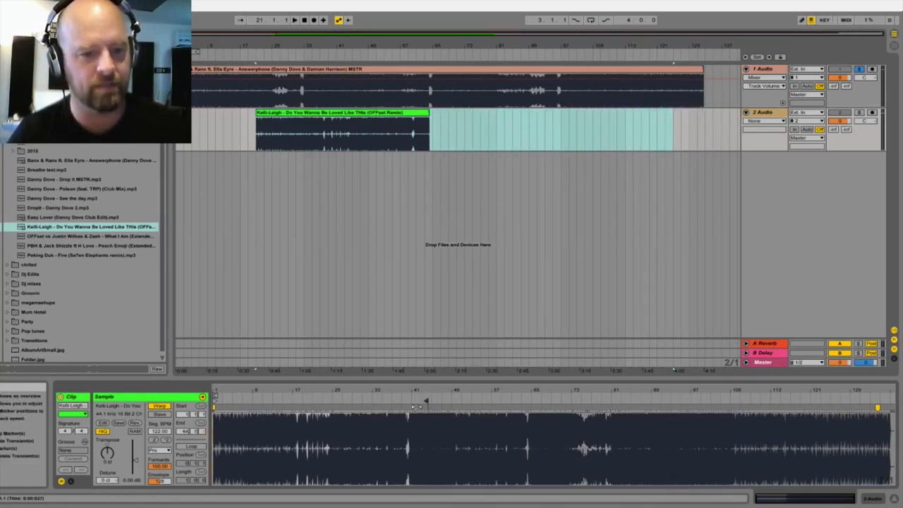
mouse_move(426, 401)
left_mouse_down()
mouse_move(876, 413)
mouse_move(879, 397)
mouse_move(879, 483)
mouse_move(834, 391)
left_mouse_up()
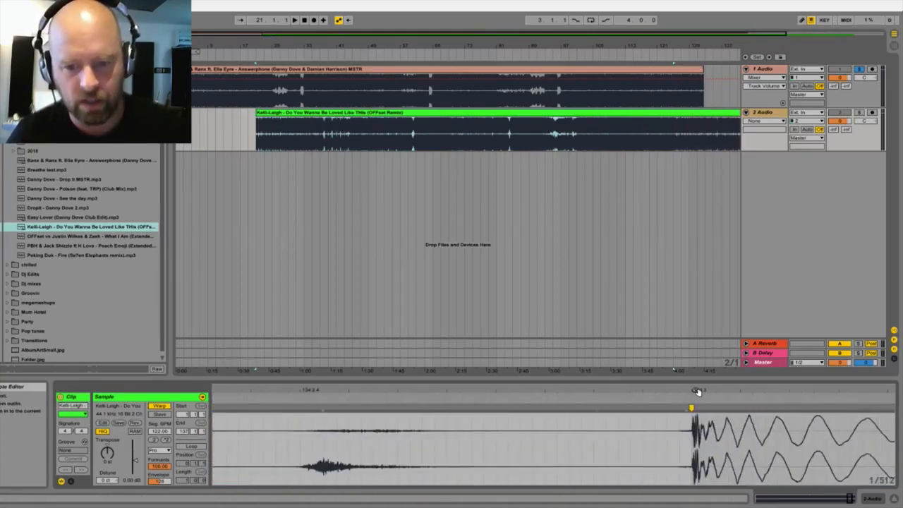
left_click_drag(697, 392, 694, 428)
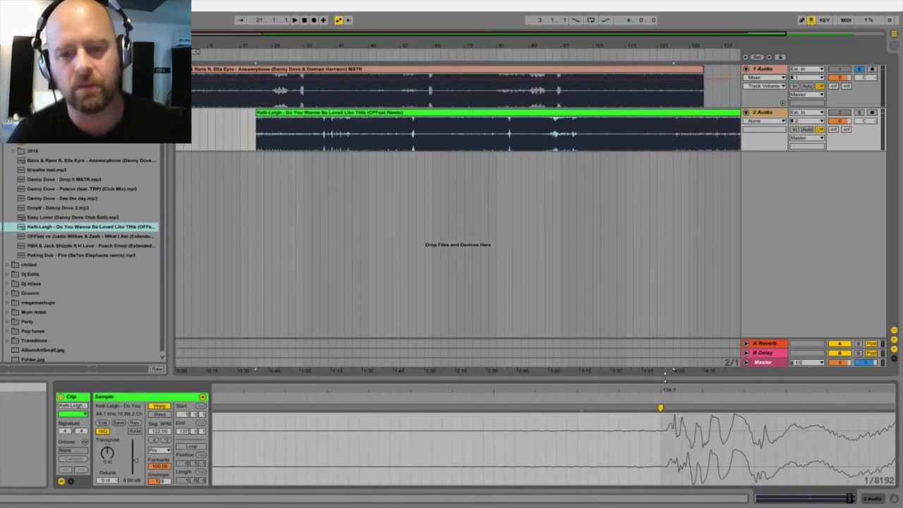
double_click(669, 391)
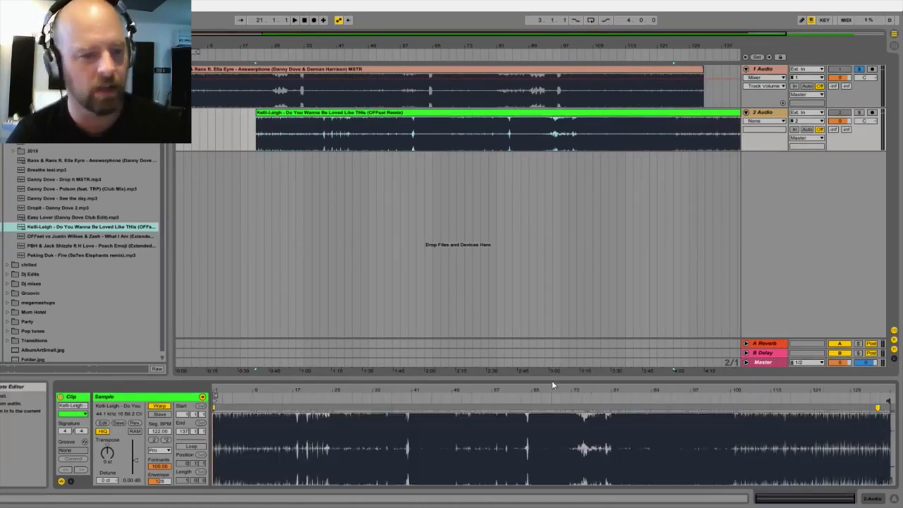
Step: Extend the Answerphone clip's end to bar 137 and move the Kelli-Leigh clip on 2 Audio to start at bar 121
left_click_drag(274, 46, 257, 32)
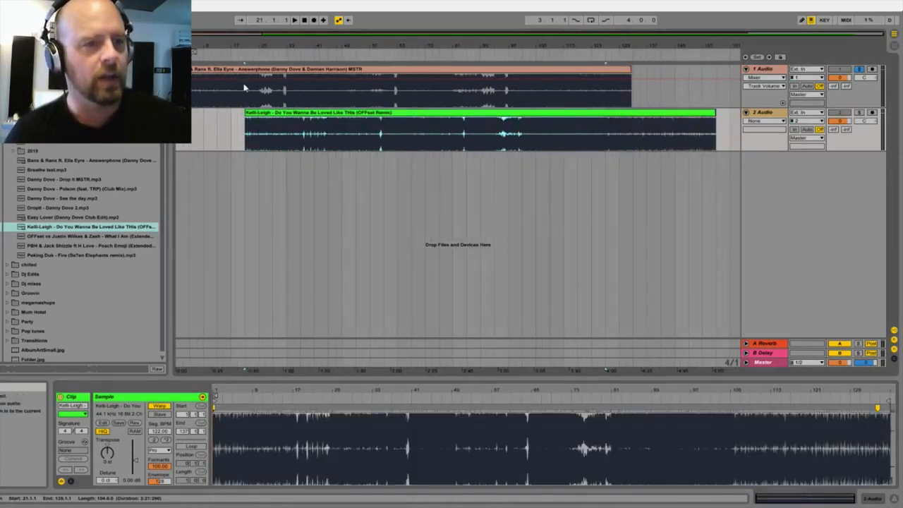
left_click(246, 70)
left_click(258, 113)
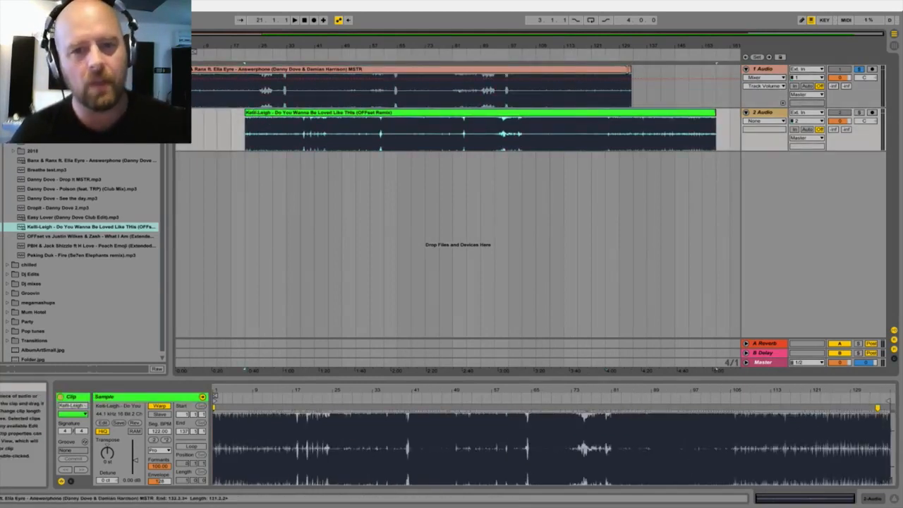
left_click_drag(630, 78, 646, 77)
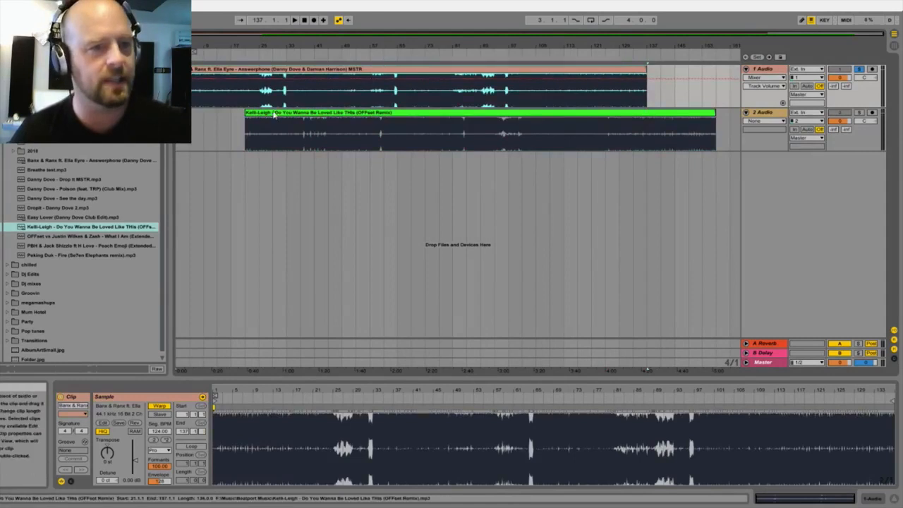
left_click_drag(271, 114, 610, 125)
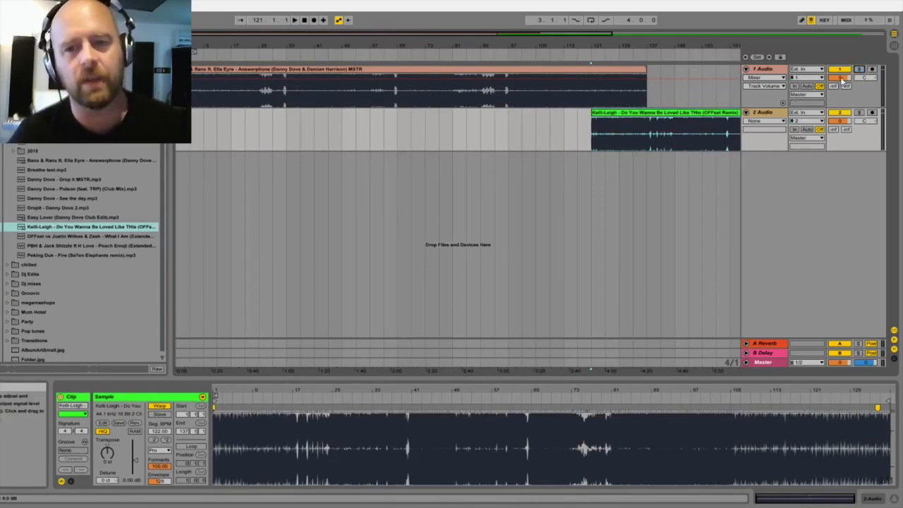
Step: Set the volume of the 1 Audio and 2 Audio tracks to -6 dB together
left_click(765, 70)
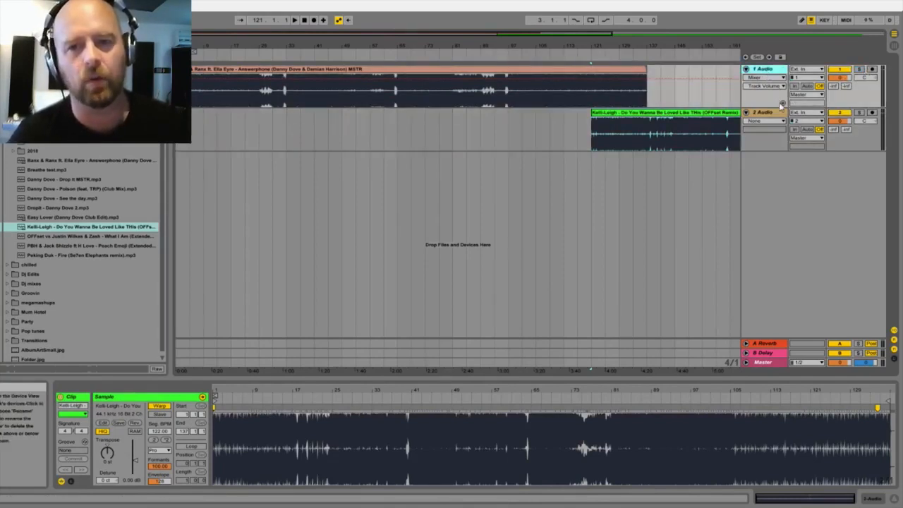
left_click(771, 114, "shift")
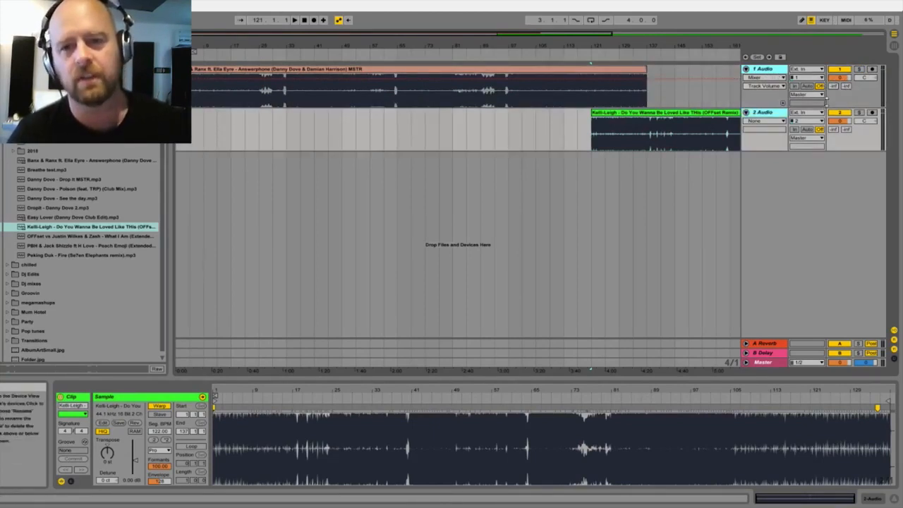
left_click(842, 80)
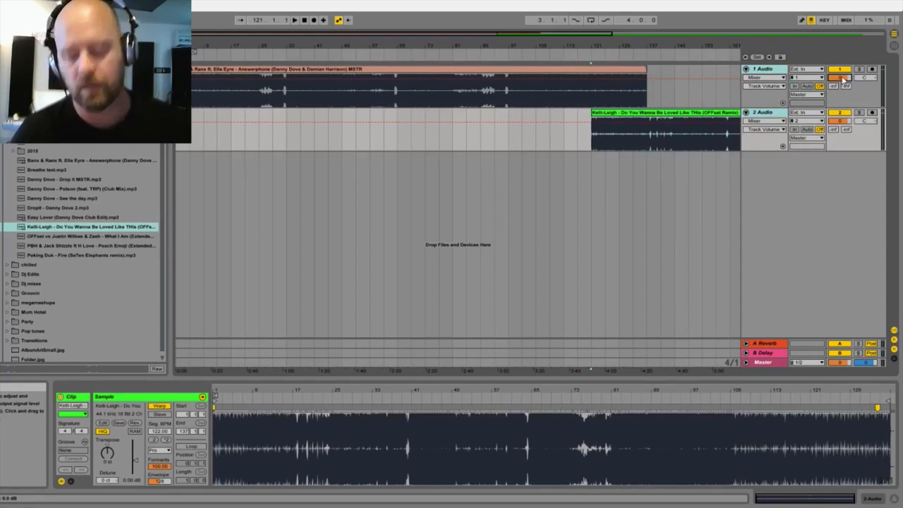
type("-6")
key("Return")
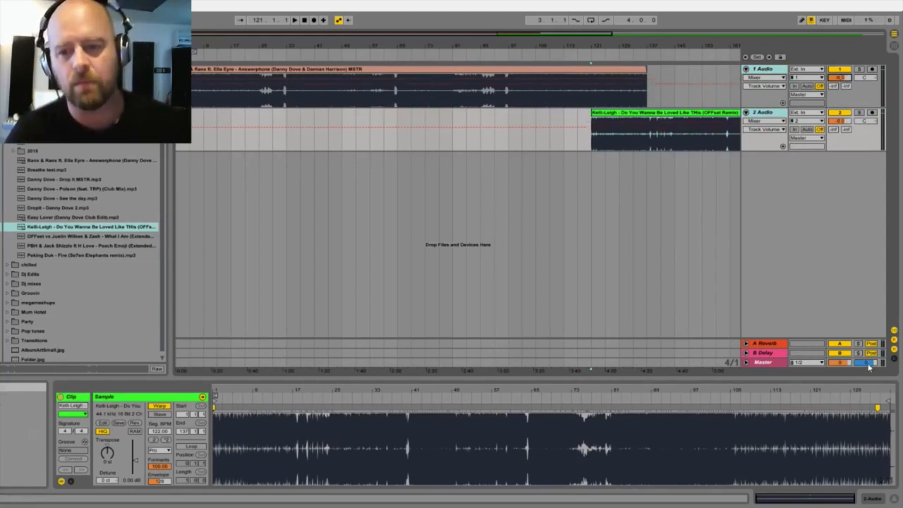
left_click(768, 363)
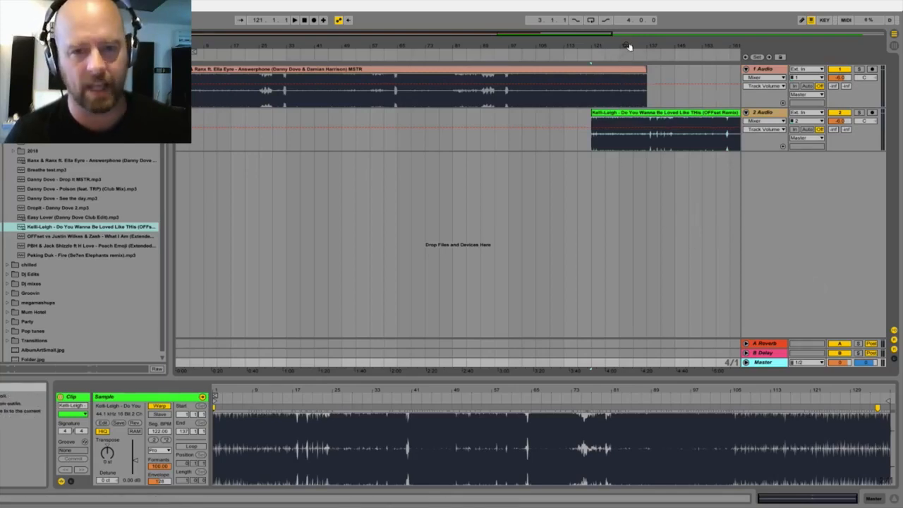
Step: Move the Kelli-Leigh clip beyond the end of Answerphone, starting at about bar 149
left_click_drag(627, 45, 627, 64)
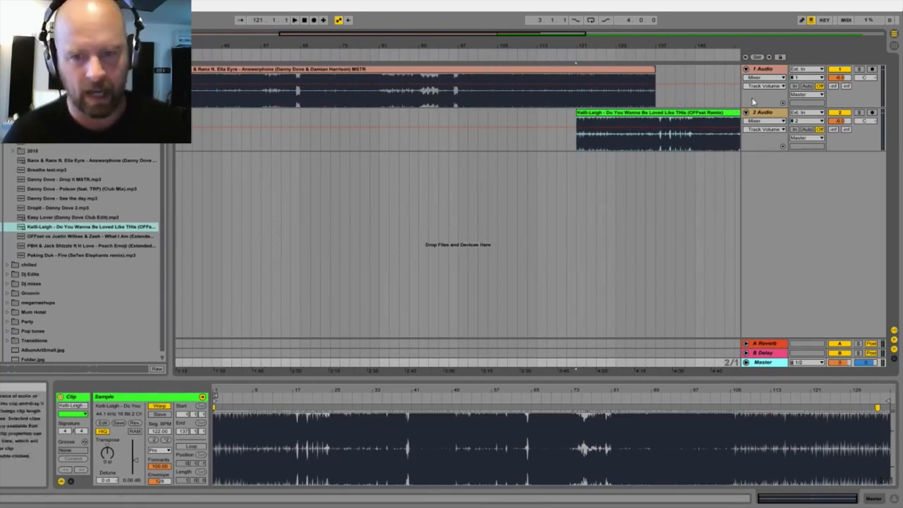
left_click_drag(699, 46, 509, 47)
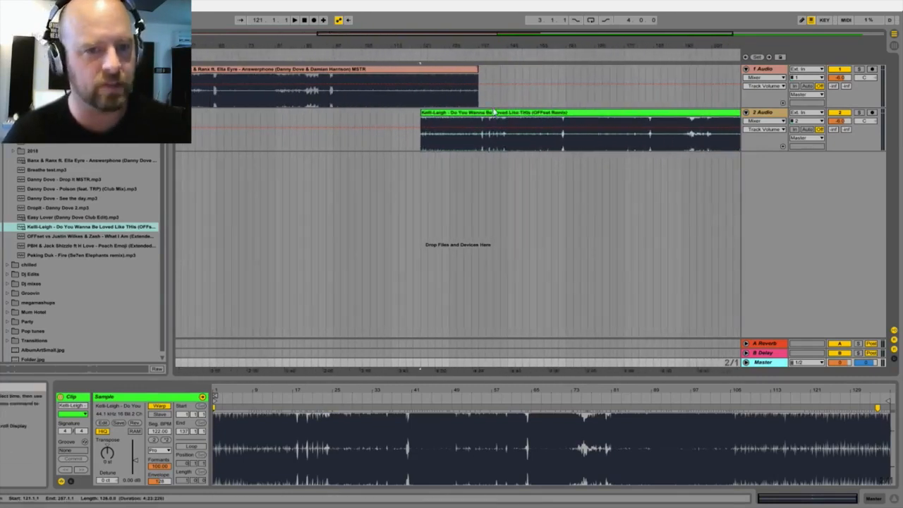
left_click_drag(499, 113, 596, 131)
Step: Play the Kelli-Leigh clip around bar 157, stop playback and place the insert marker at bar 157
left_click(554, 64)
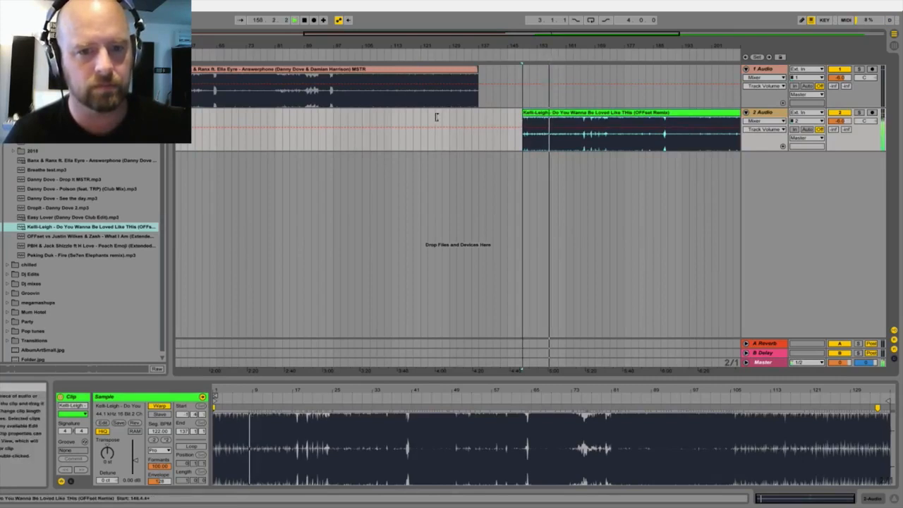
left_click_drag(552, 47, 562, 77)
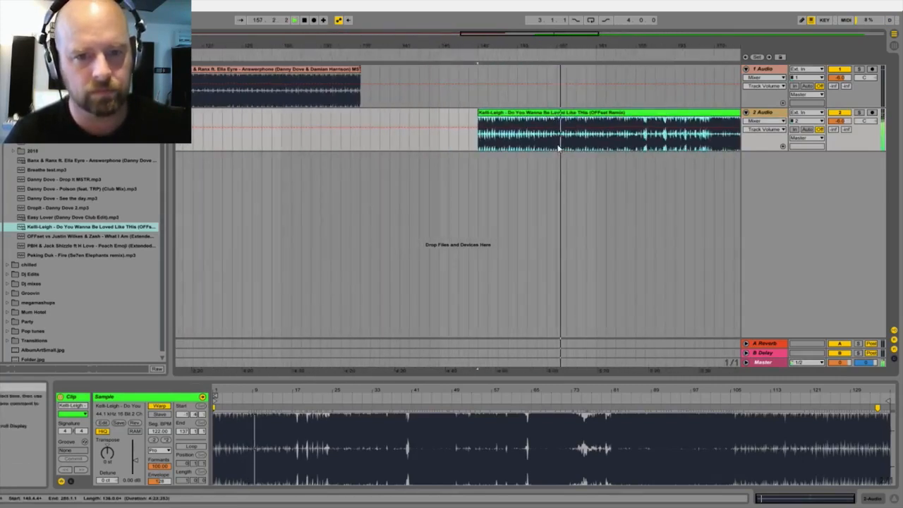
key("space")
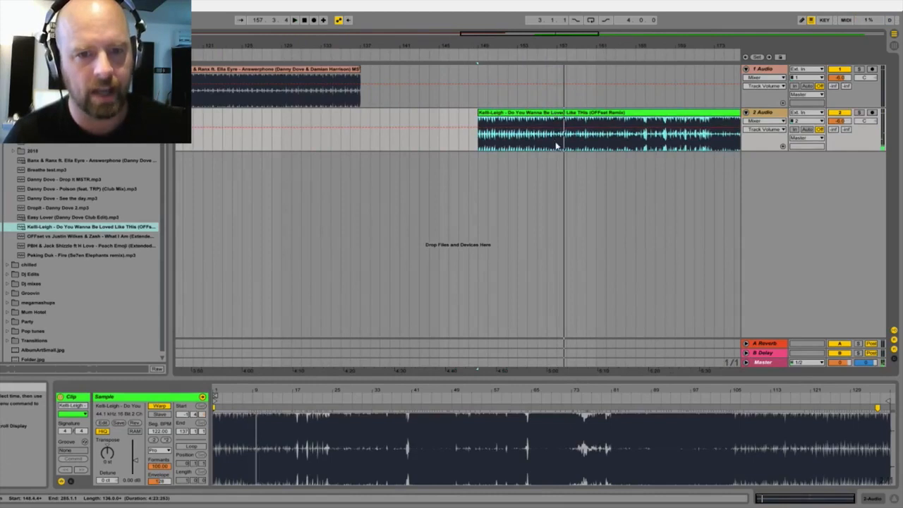
left_click(554, 140)
Step: Play the Answerphone clip around bars 111 to 115 to find where its outro section begins
left_click_drag(537, 46, 473, 13)
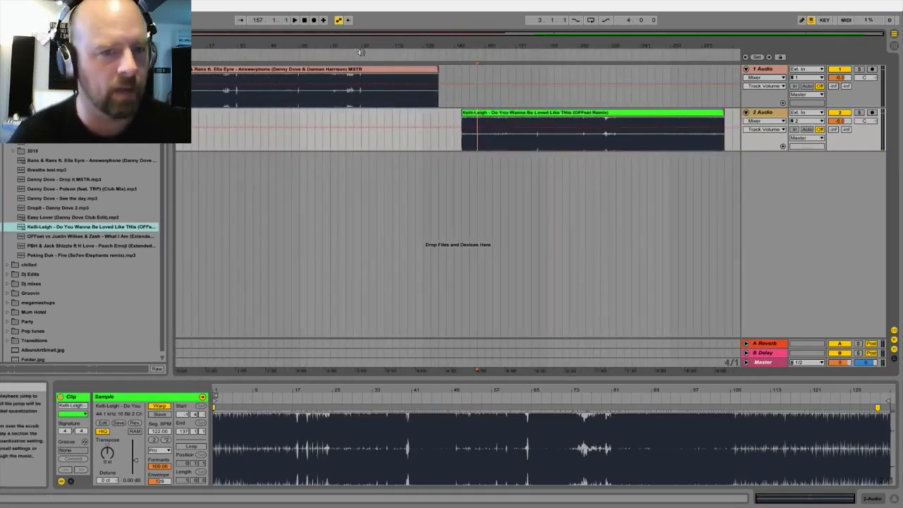
left_click_drag(386, 55, 406, 58)
left_click(405, 58)
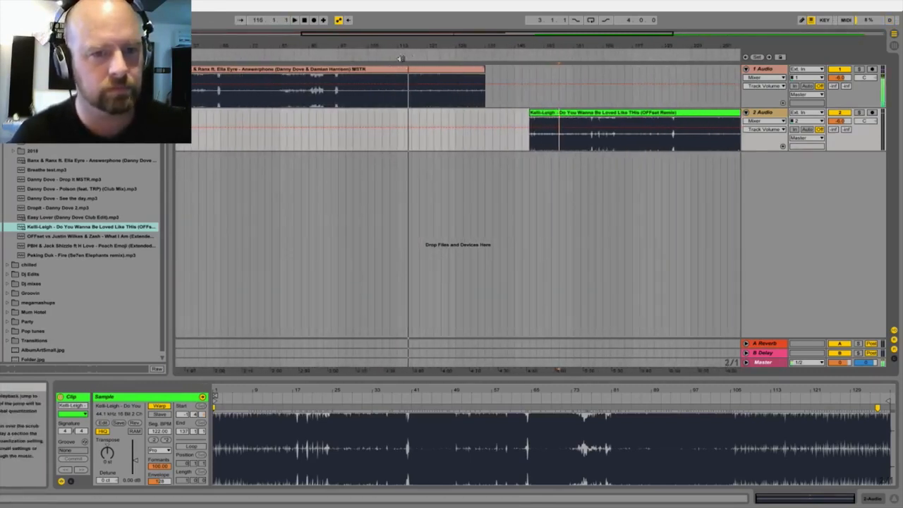
left_click(397, 79)
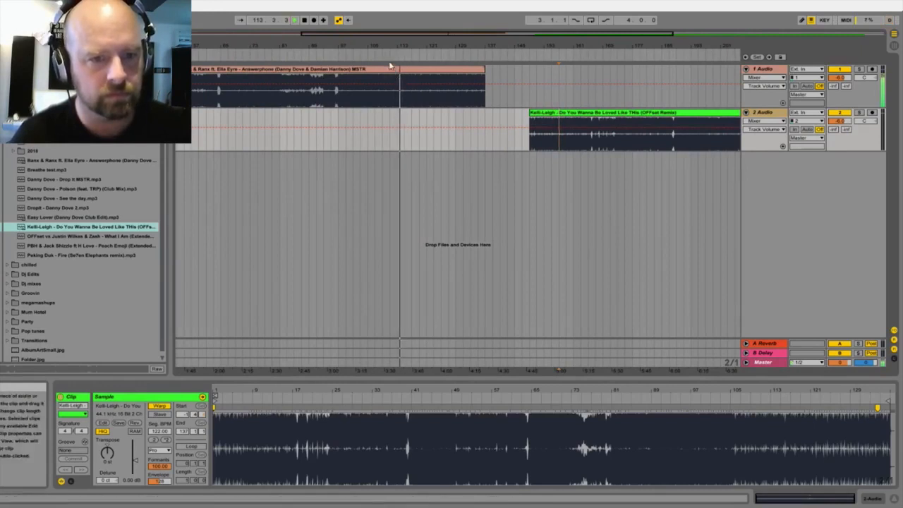
left_click(389, 58)
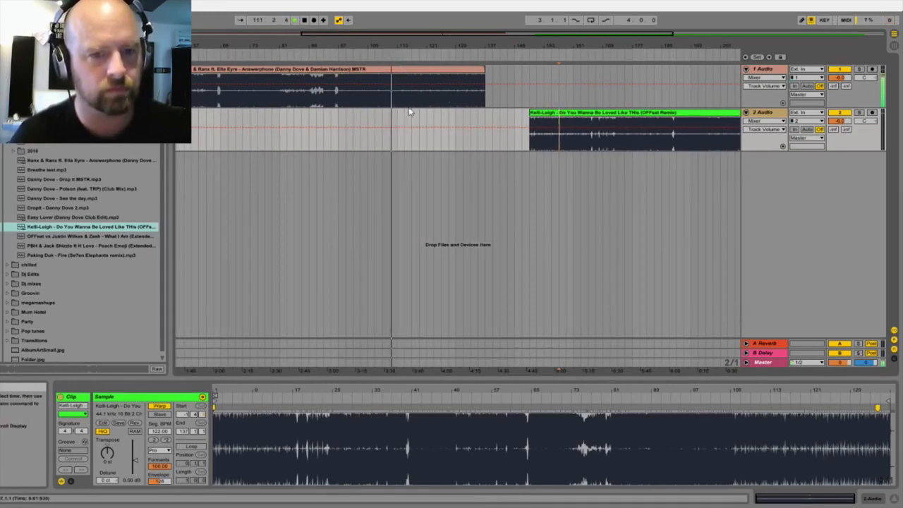
Step: Move the Kelli-Leigh clip back on 2 Audio so it overlaps Answerphone, starting at about bar 105
left_click(557, 115)
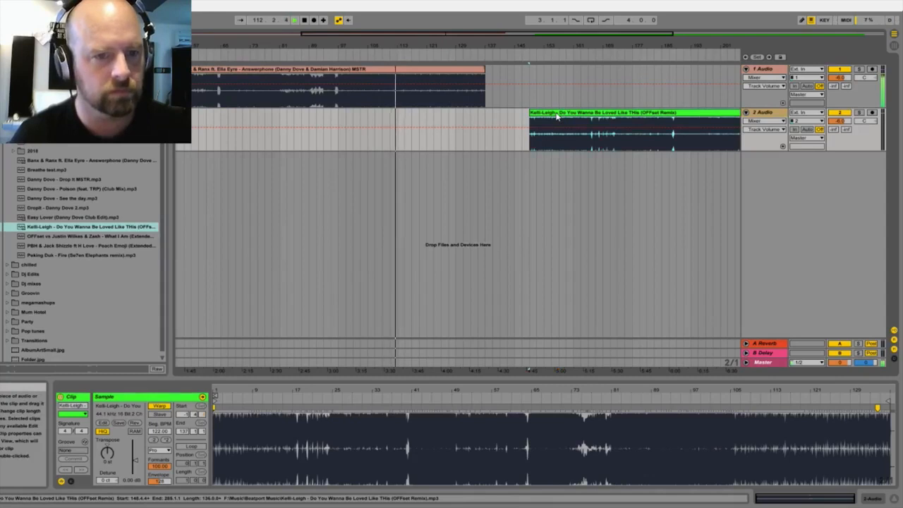
left_click(395, 121)
left_click_drag(541, 119, 379, 118)
left_click_drag(385, 44, 378, 120)
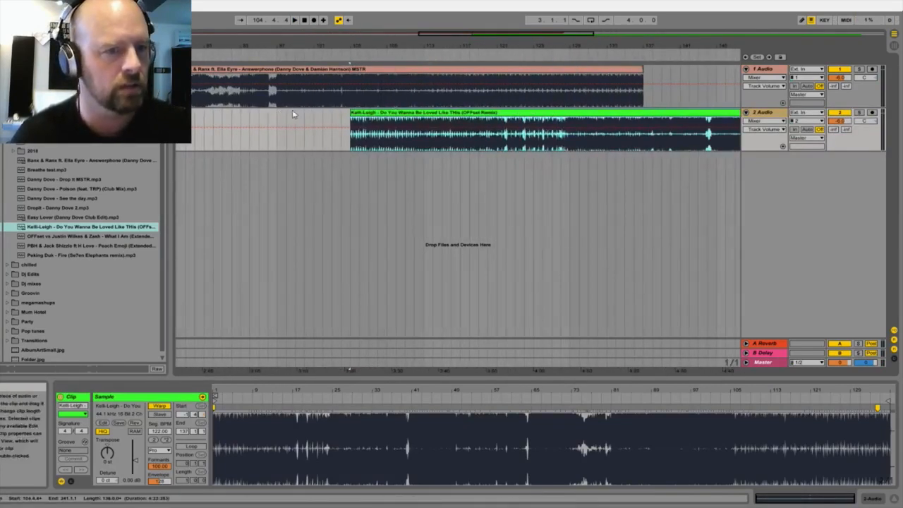
left_click_drag(275, 120, 307, 119)
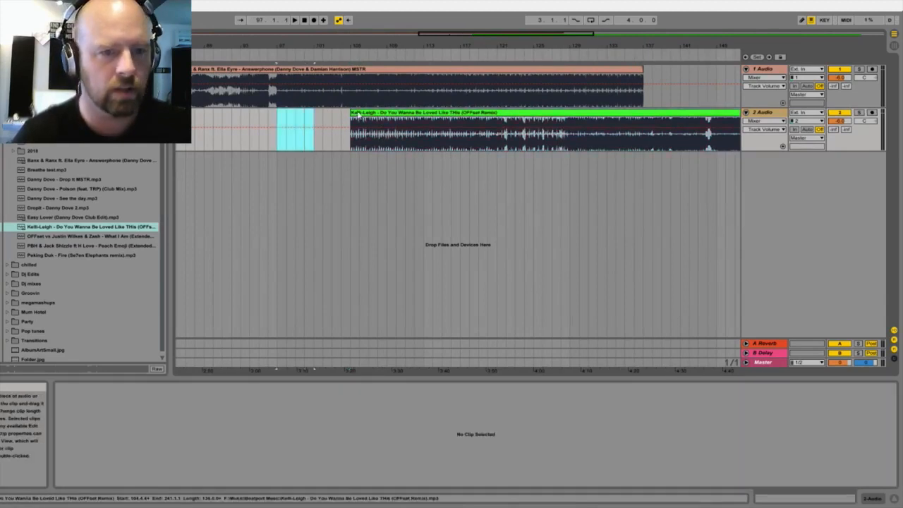
left_click(356, 114)
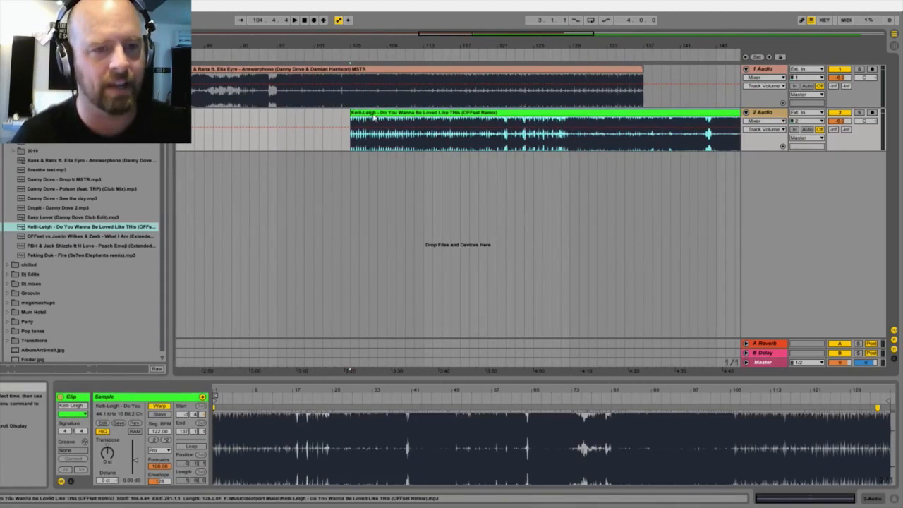
left_click(859, 113)
left_click(860, 114)
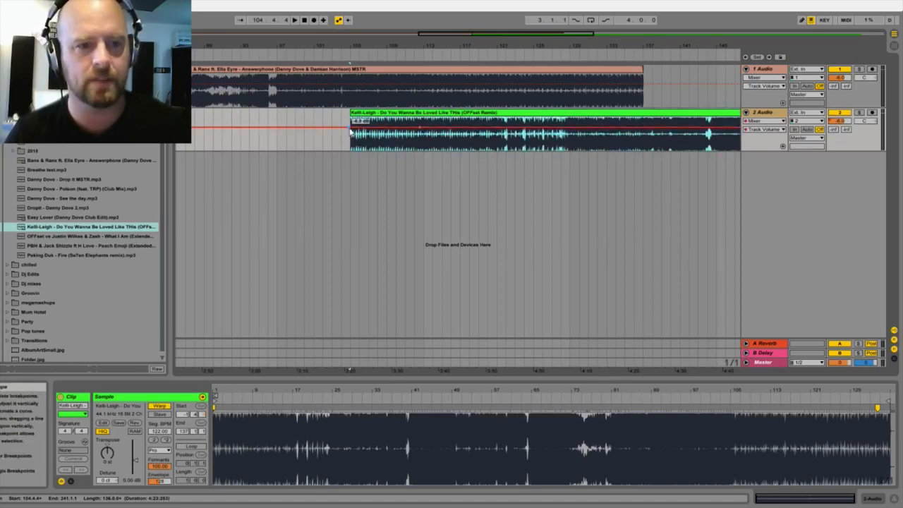
Step: Fade in the 2 Audio volume automation from about -33 dB at the Kelli-Leigh clip's start and play the transition
left_click_drag(350, 131, 349, 150)
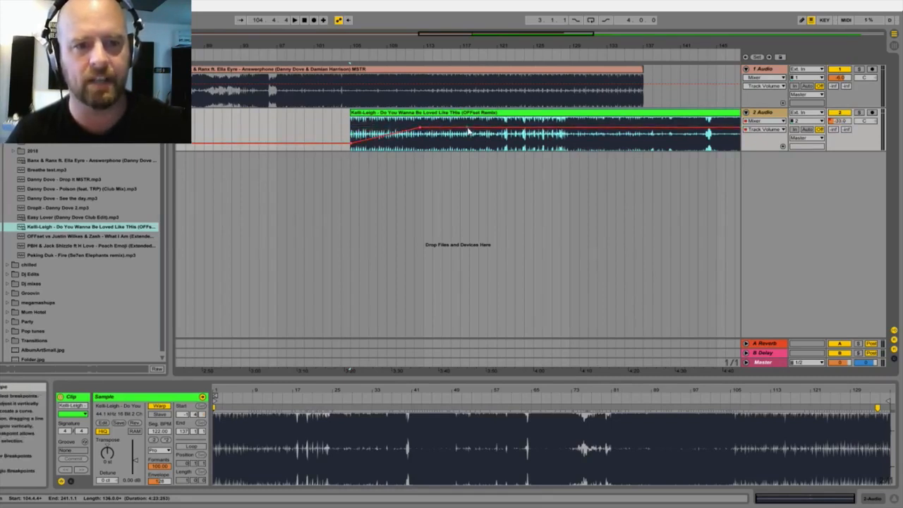
left_click(405, 137)
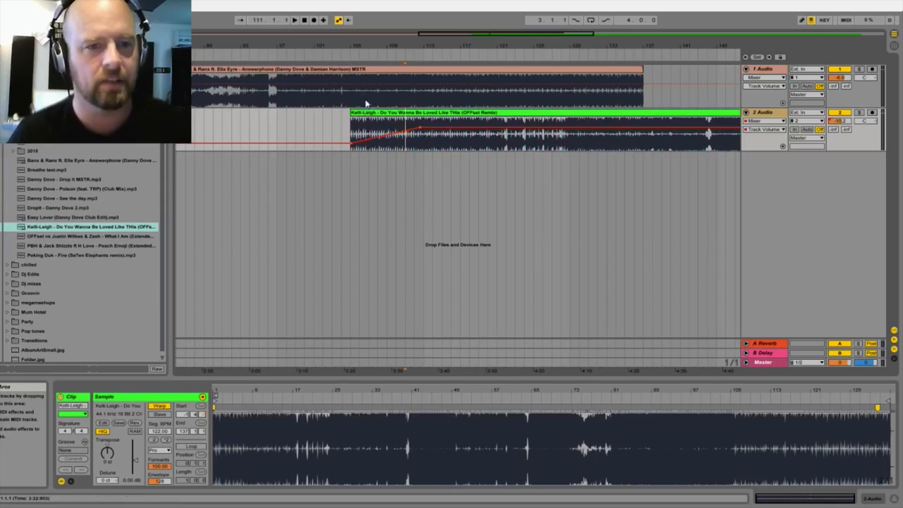
left_click(342, 55)
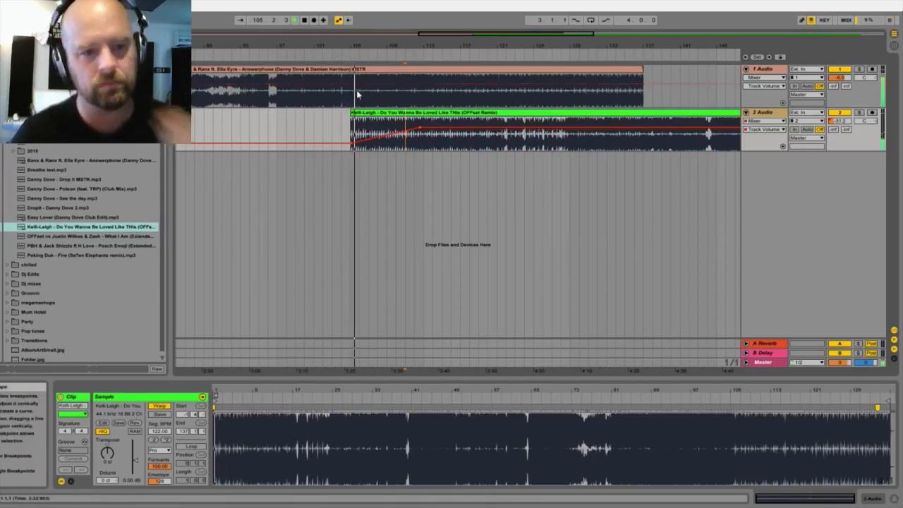
Step: Add a volume automation fade-out on 1 Audio from bar 111 down to about -16.4 dB at bar 118
left_click(404, 85)
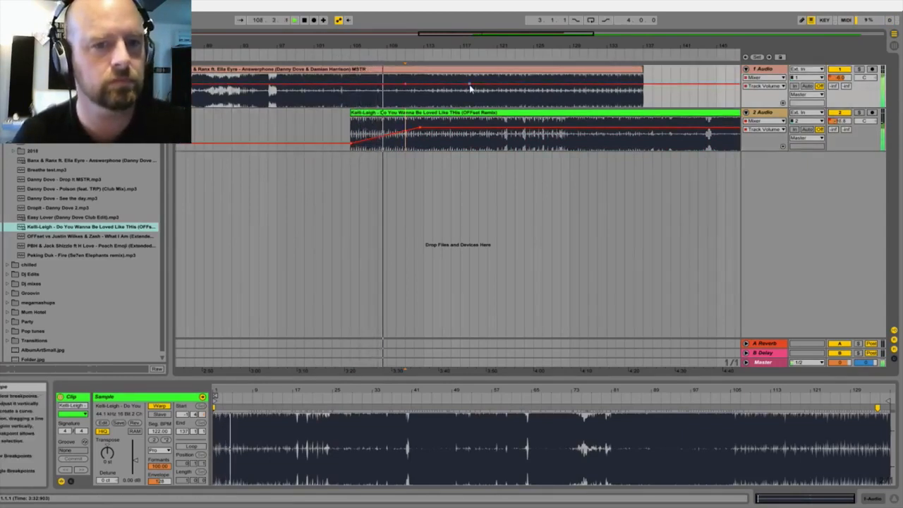
left_click_drag(469, 88, 468, 91)
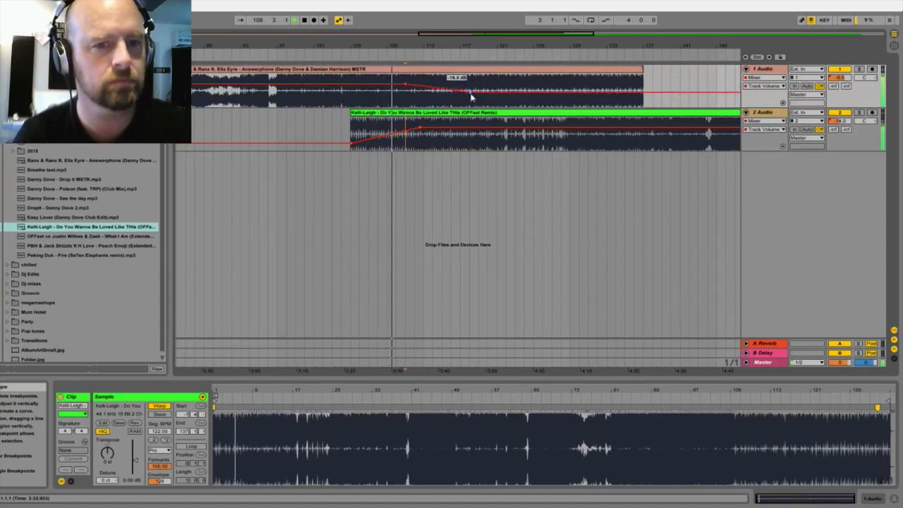
left_click(421, 73)
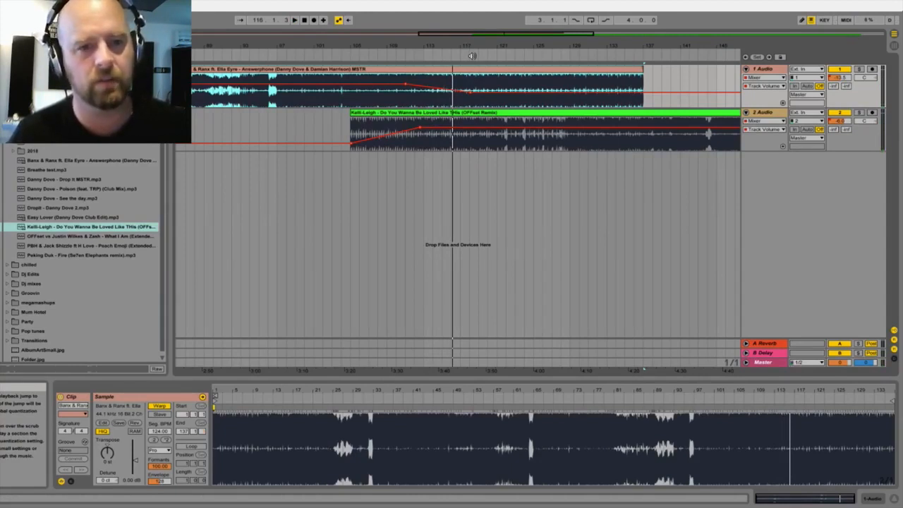
Step: Play on to bar 121, separate the Answerphone section from bar 121 to 137 and move it to start at bar 134
left_click(472, 56)
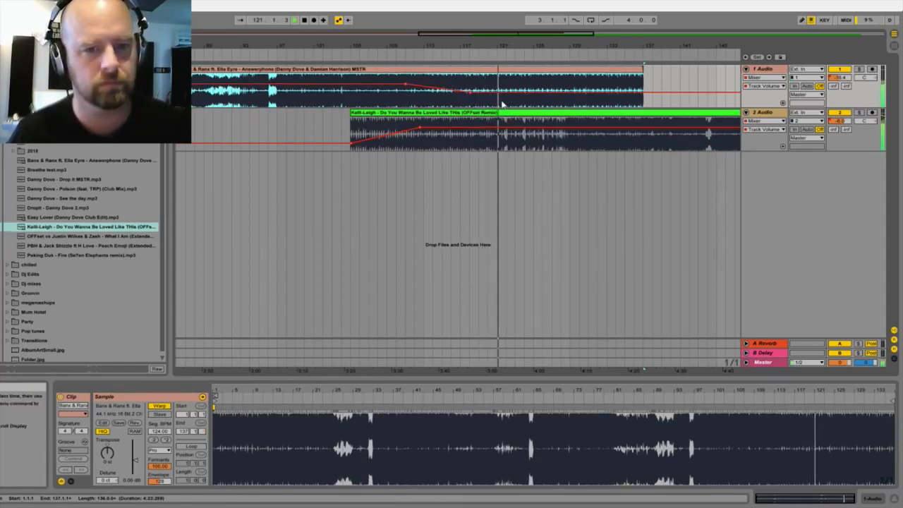
left_click_drag(498, 106, 586, 98)
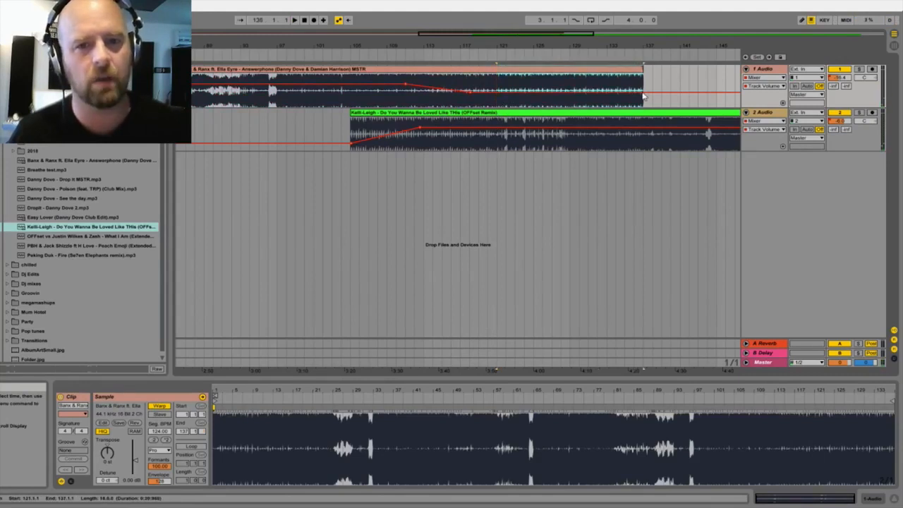
left_click_drag(521, 76, 640, 75)
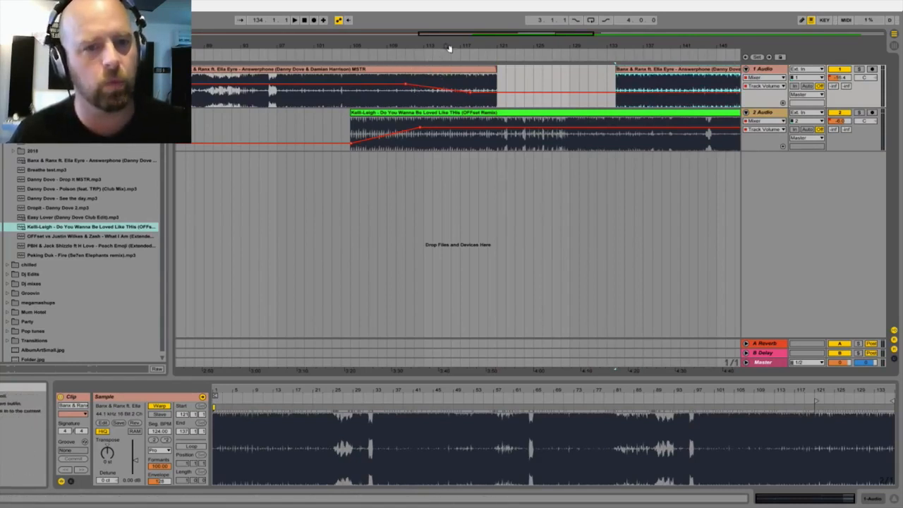
left_click_drag(446, 48, 446, 42)
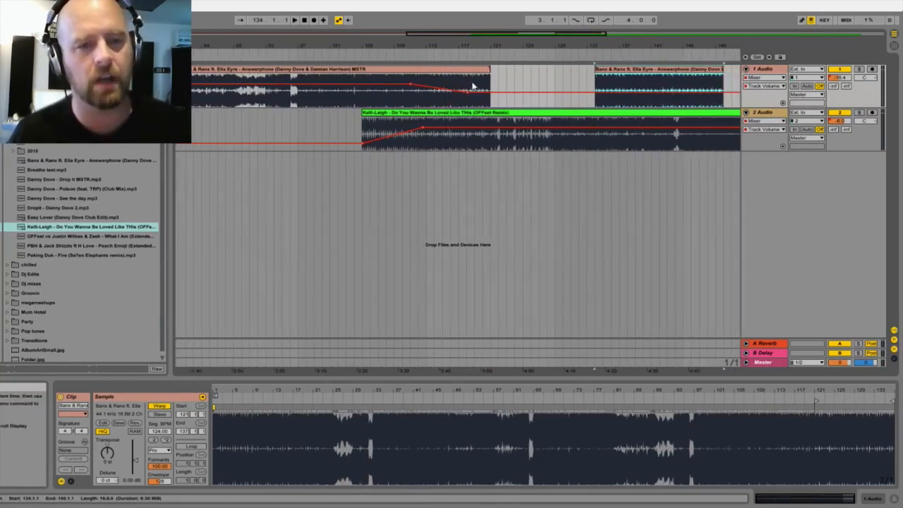
Step: Play the mix around bar 113, stop, and delete the Answerphone section from bar 113 to 121 on 1 Audio
left_click(414, 54)
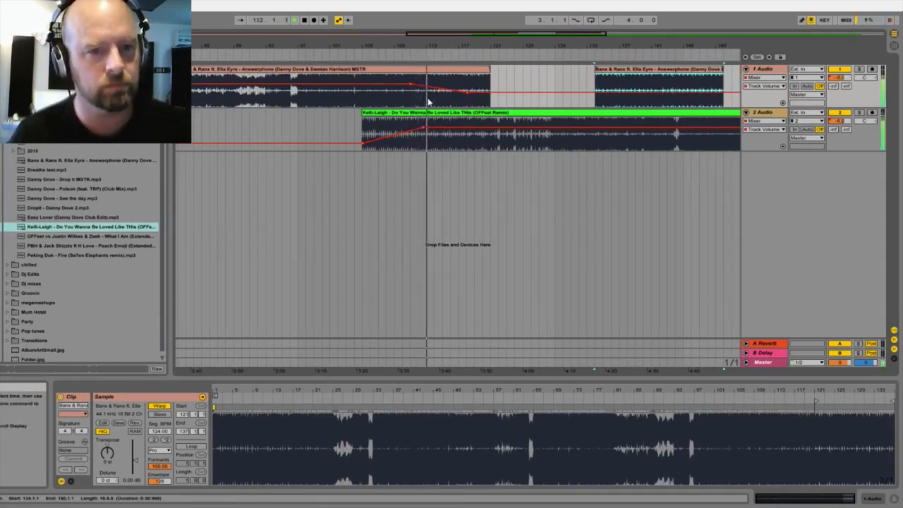
left_click(428, 102)
key("space")
left_click_drag(427, 102, 482, 102)
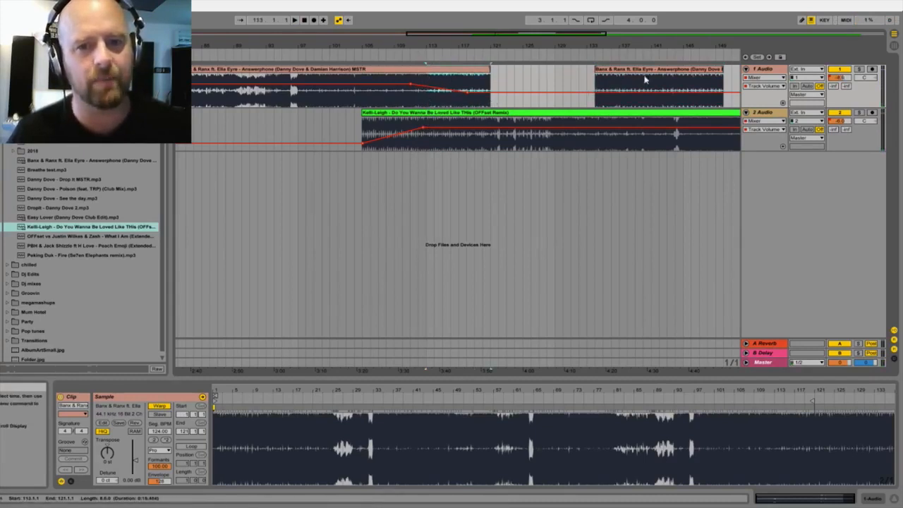
key("Delete")
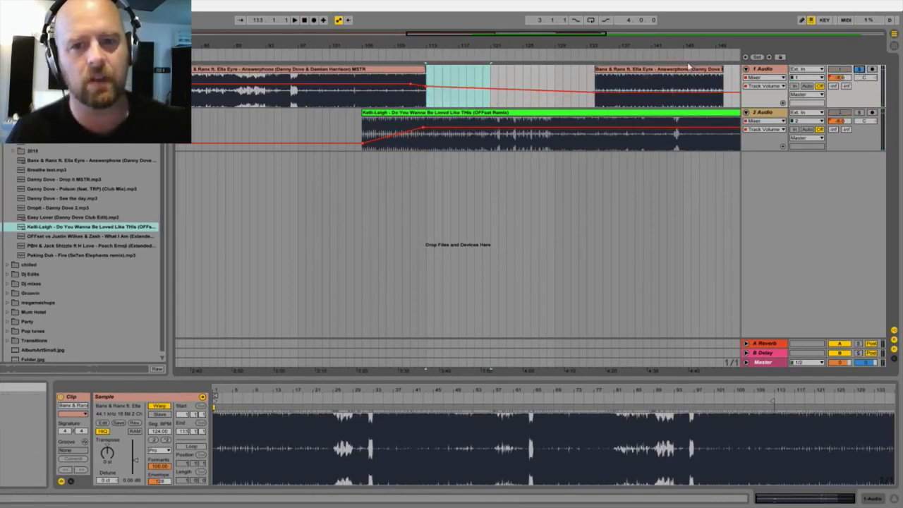
Step: Audition the loose Answerphone section and move its last eight bars, from bar 142 to 150, into the gap at bar 113
left_click(662, 57)
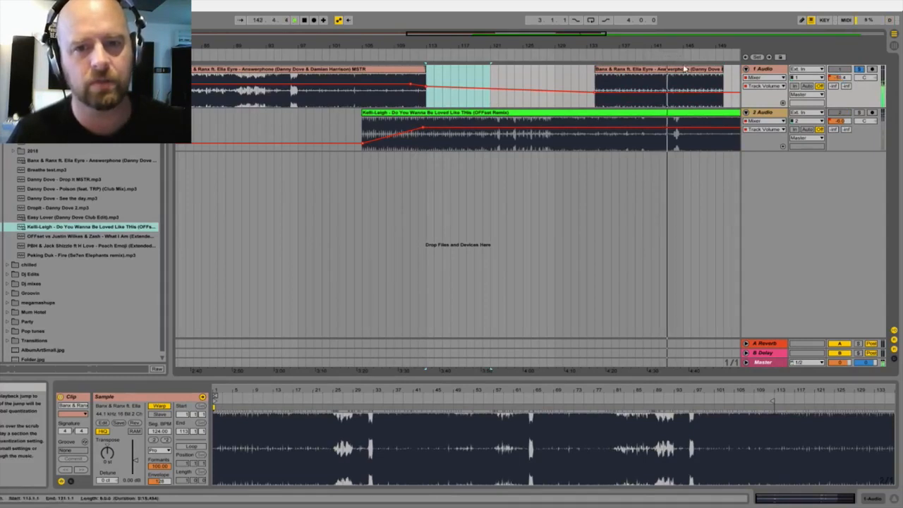
left_click(702, 88)
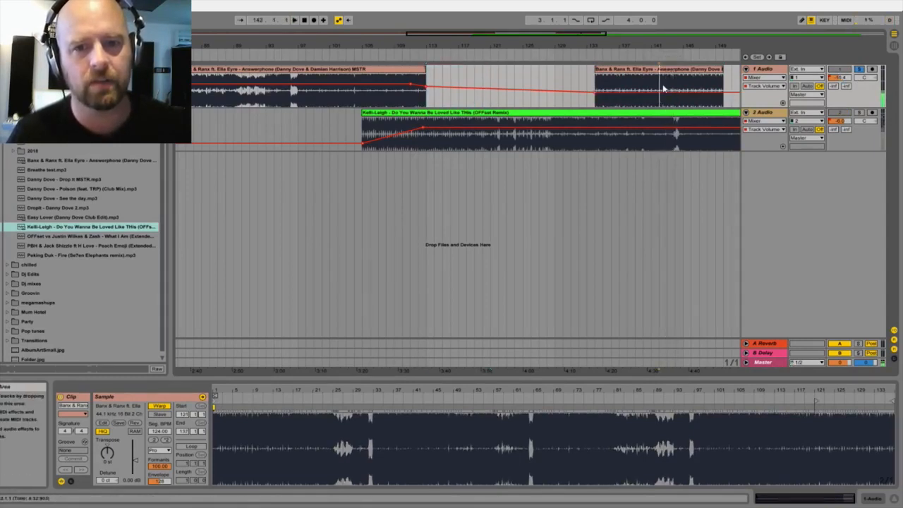
key("space")
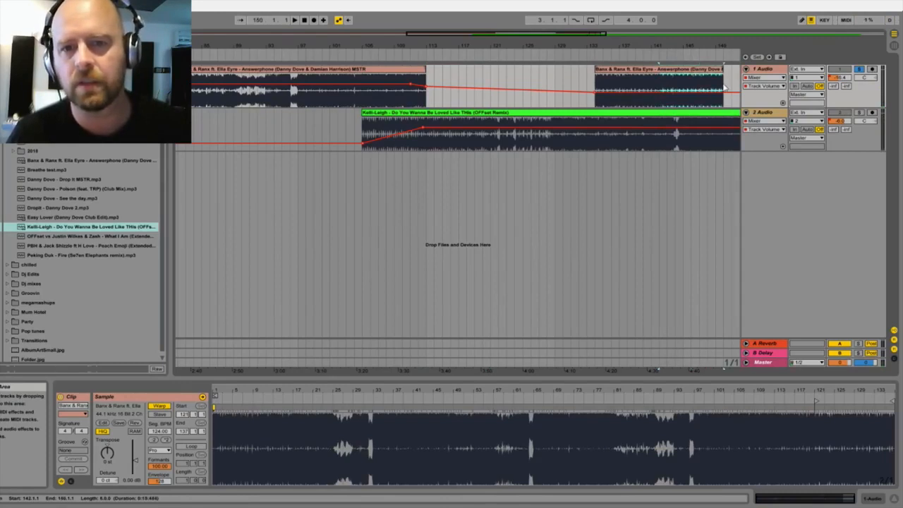
left_click_drag(496, 86, 452, 86)
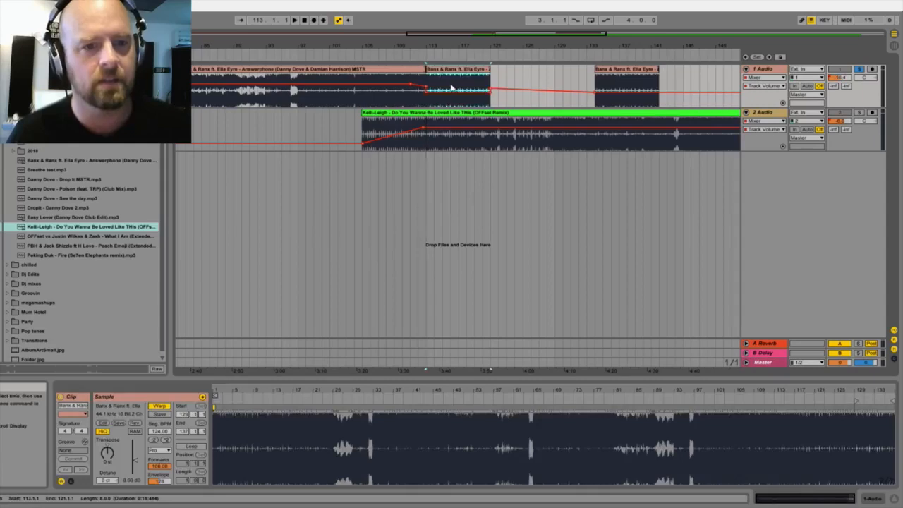
Step: Remove the extra volume breakpoints at bars 113 and 121 on 1 Audio to smooth the Answerphone fade-out
left_click(426, 87)
left_click(492, 86)
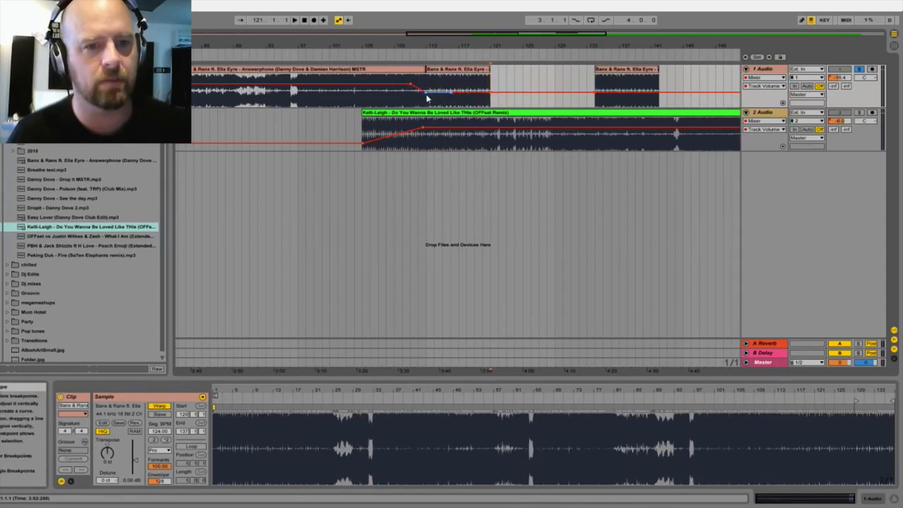
left_click(427, 98)
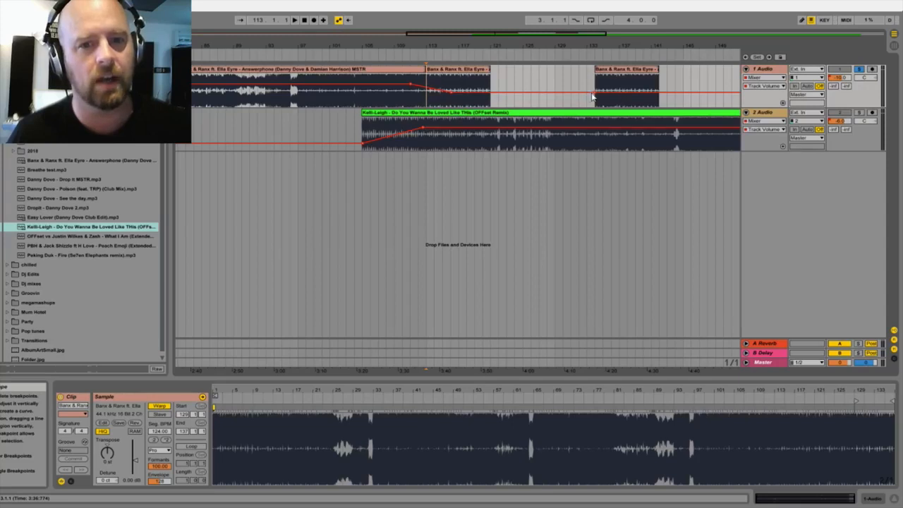
Step: Play the Answerphone join at bar 113 in solo, turn off solo on 1 Audio and play the transition with both tracks
left_click(398, 53)
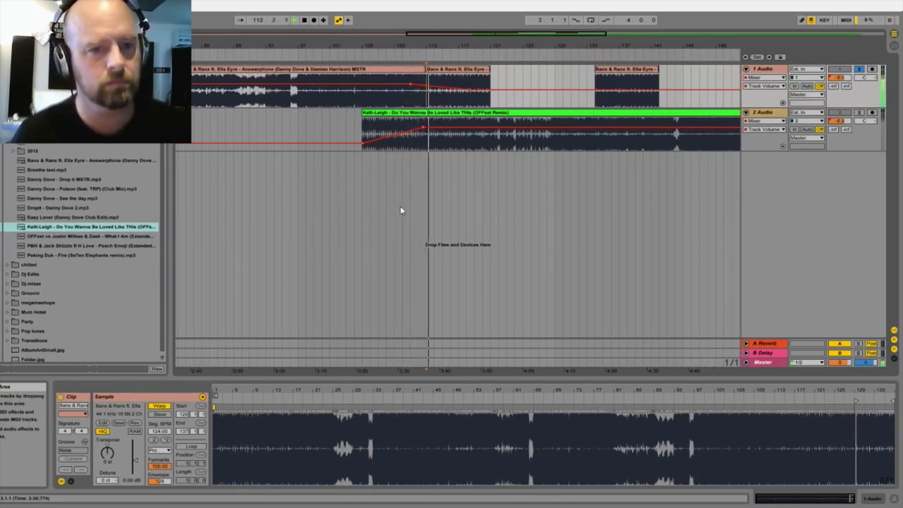
key("space")
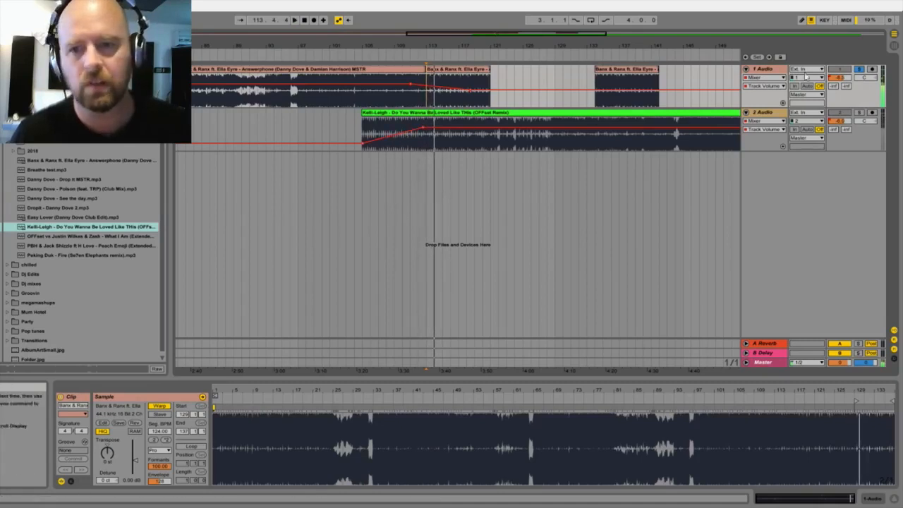
left_click(859, 70)
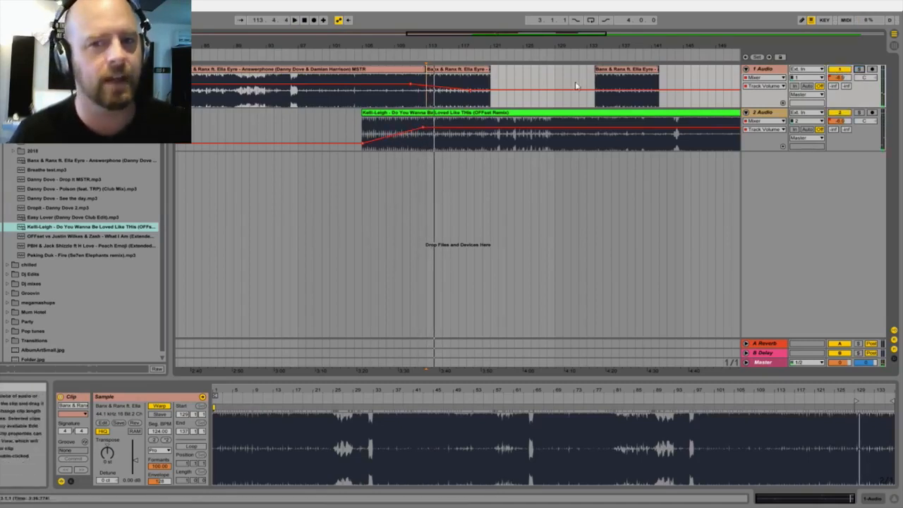
left_click(401, 56)
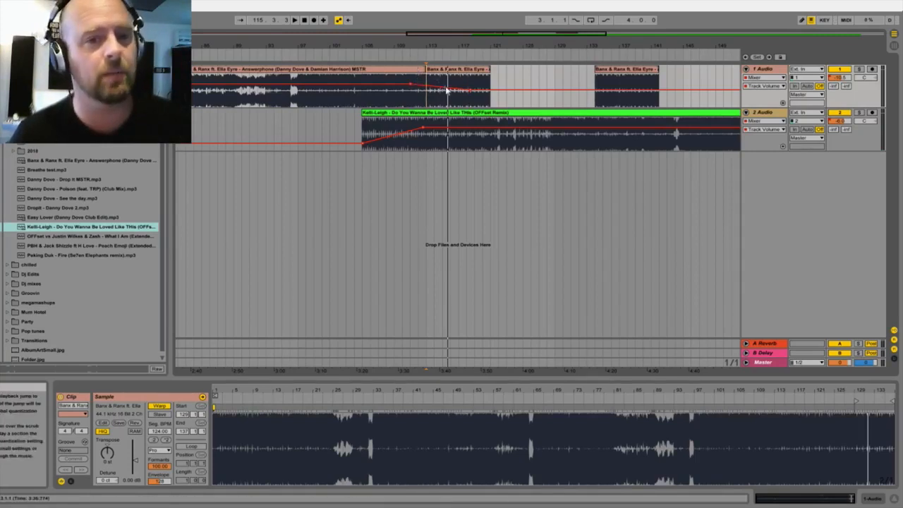
left_click(450, 55)
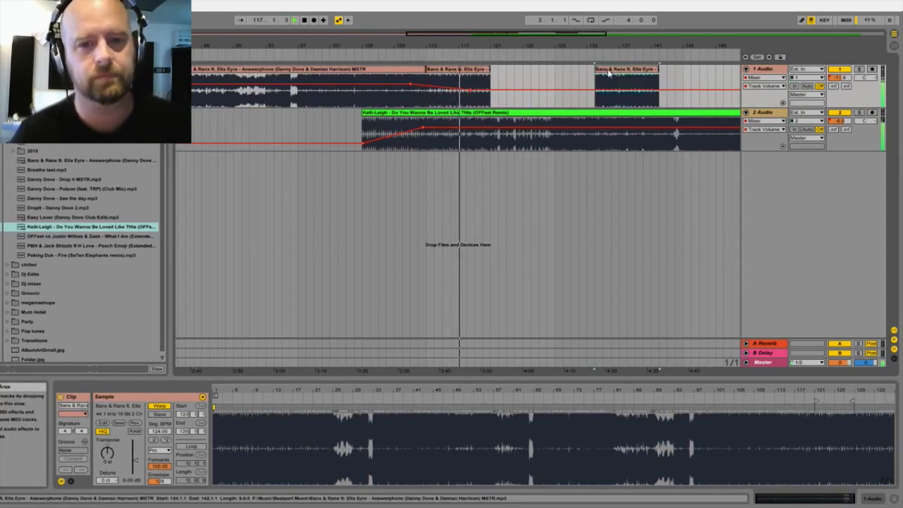
Step: Delete the leftover Answerphone section from bar 134 to 142 on 1 Audio and stop playback
key("Delete")
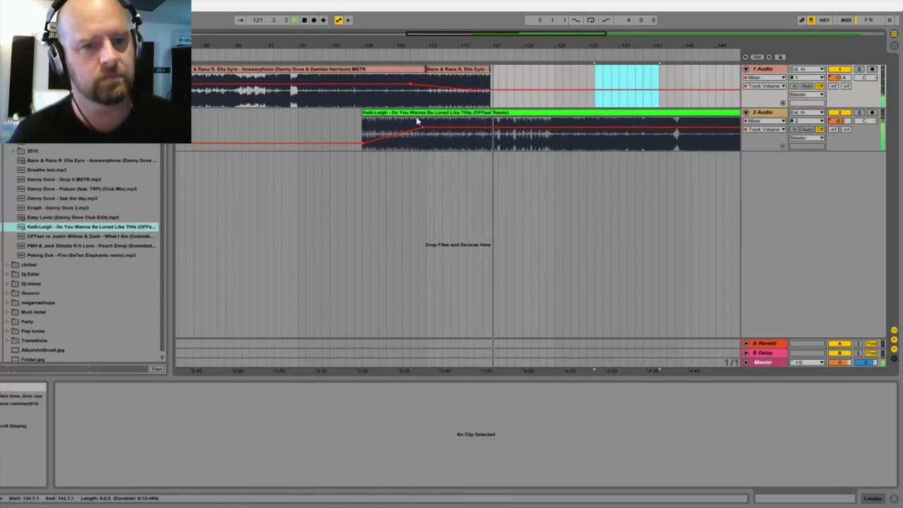
key("space")
left_click_drag(386, 47, 422, 28)
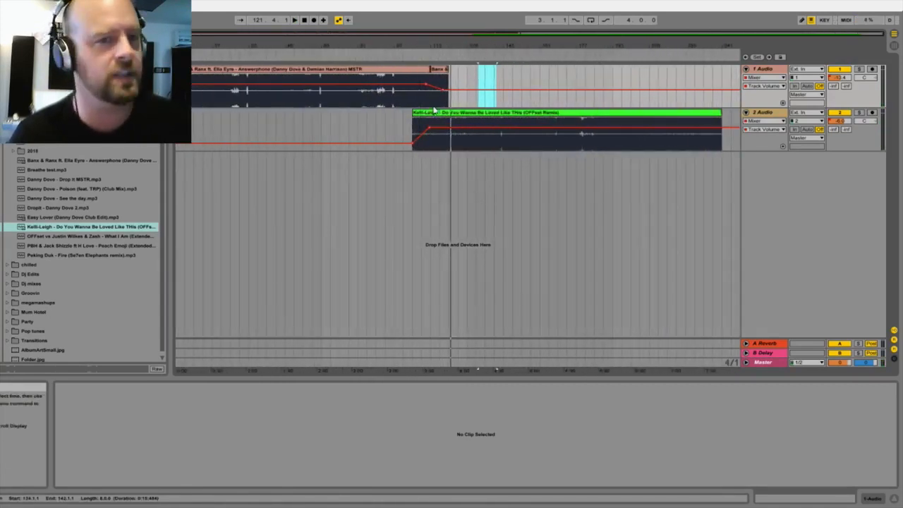
Step: Add a third audio track below 2 Audio and set its volume to -6 dB
left_click(498, 119)
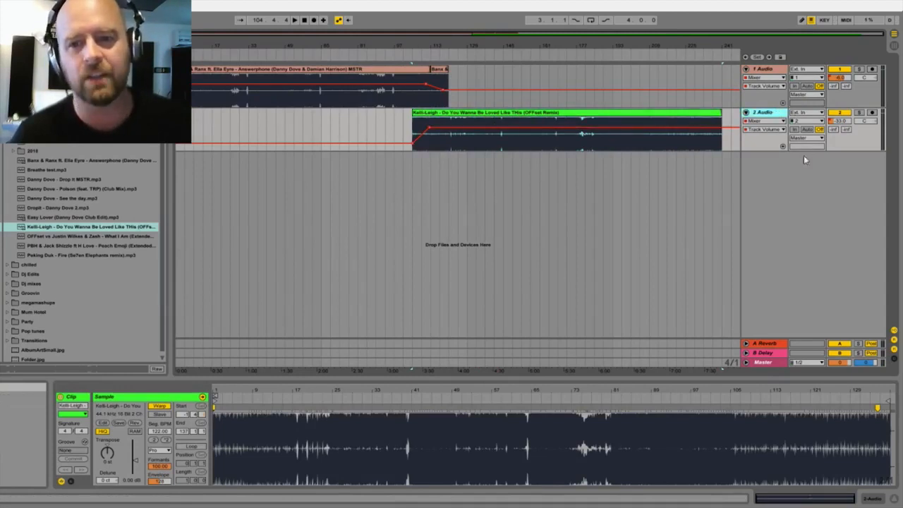
key("ctrl+t")
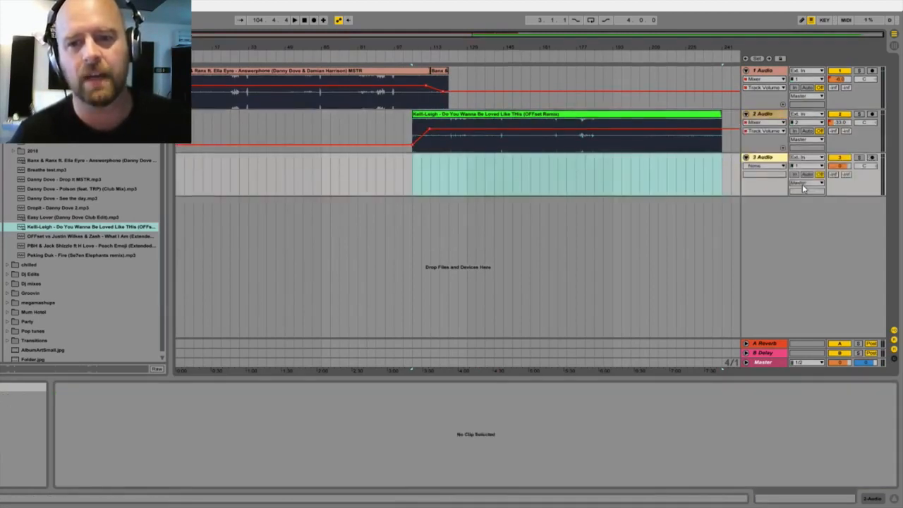
left_click(840, 165)
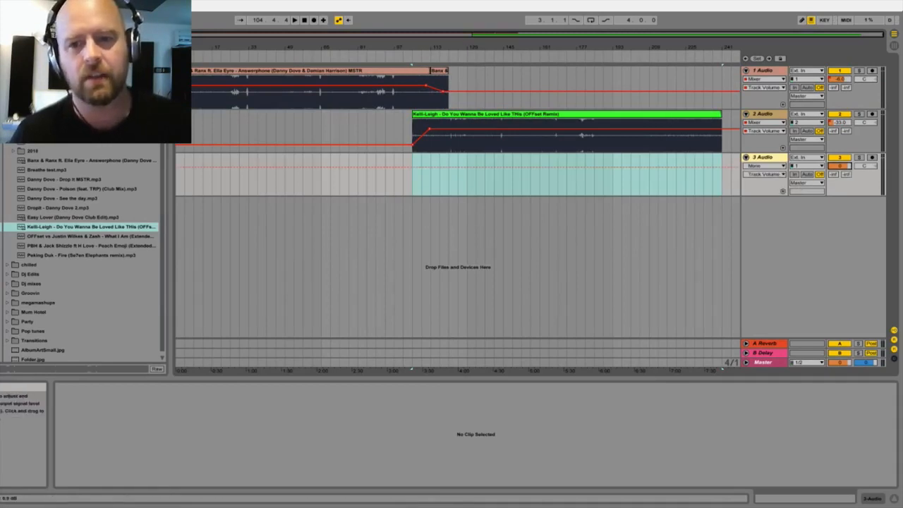
type("-6")
key("Return")
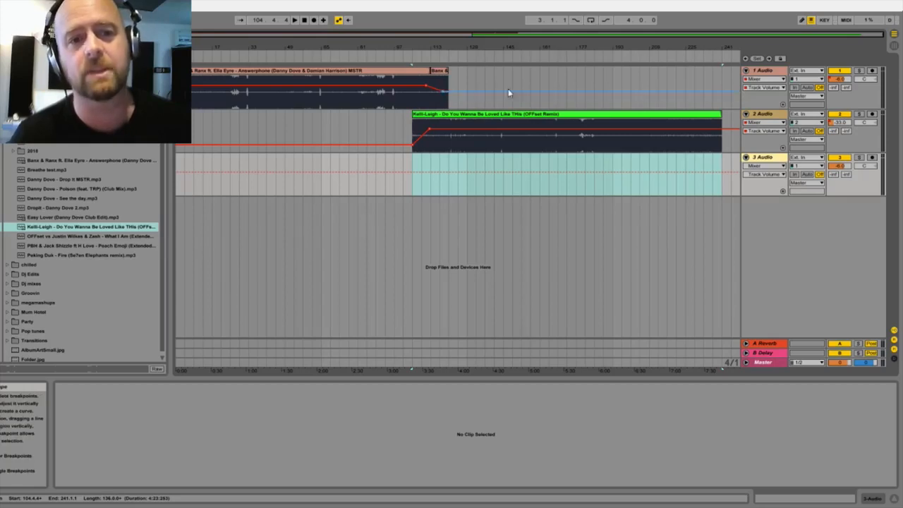
left_click(531, 93)
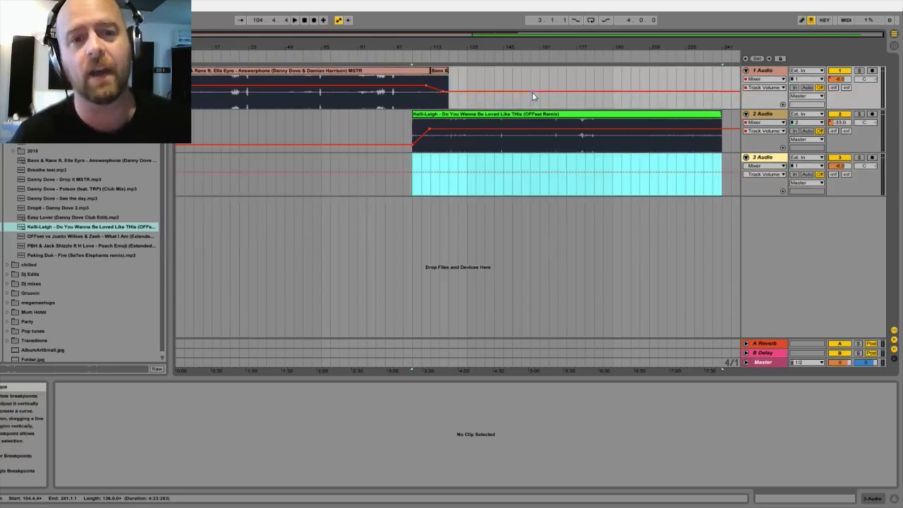
left_click_drag(545, 92, 543, 83)
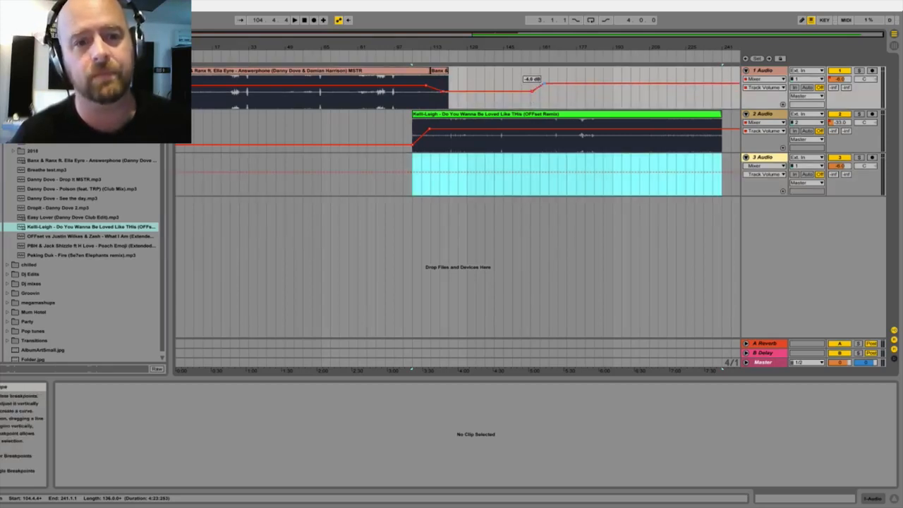
left_click(544, 85)
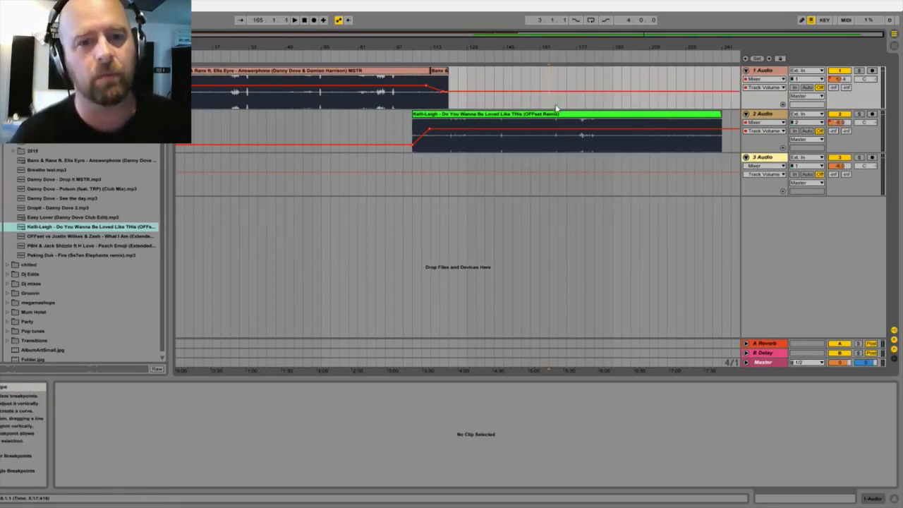
Step: Place the Drop It MSTR.mp3 song on 3 Audio at bar 221, overlapping the end of the Kelli-Leigh clip
left_click(562, 115)
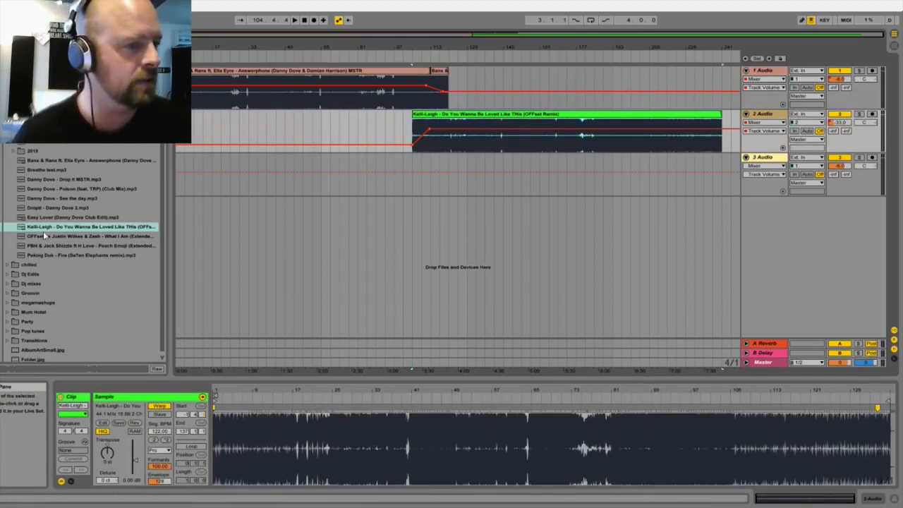
left_click(38, 179)
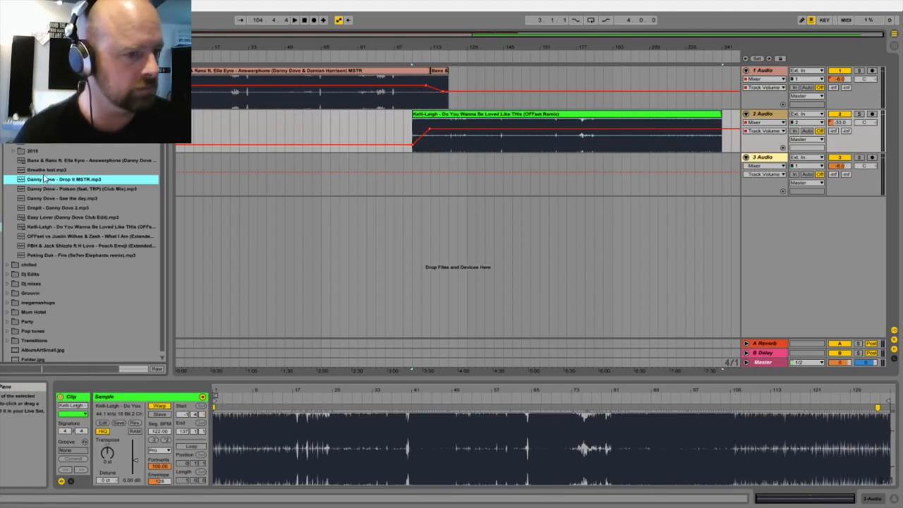
left_click_drag(44, 182, 679, 169)
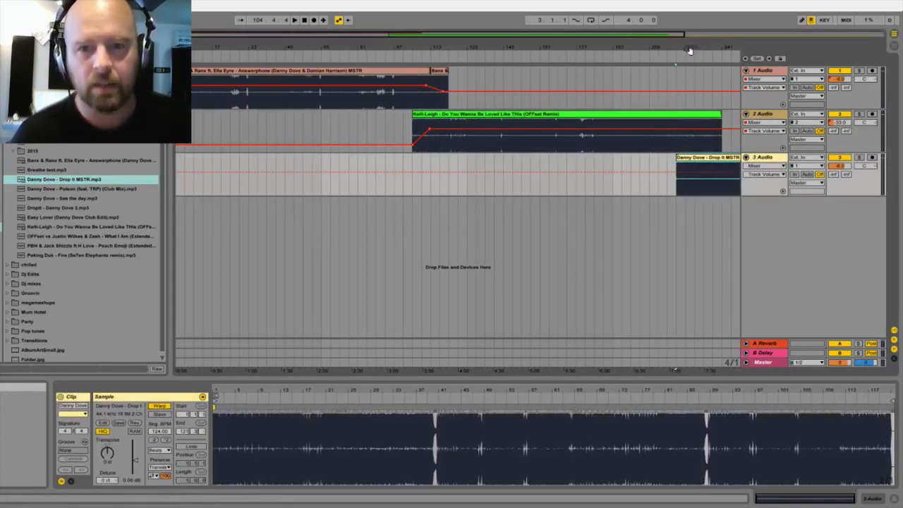
Step: Warp the start of the Drop It clip so that its first kick falls exactly on bar 1
left_click_drag(216, 391, 216, 483)
left_click_drag(318, 393, 321, 423)
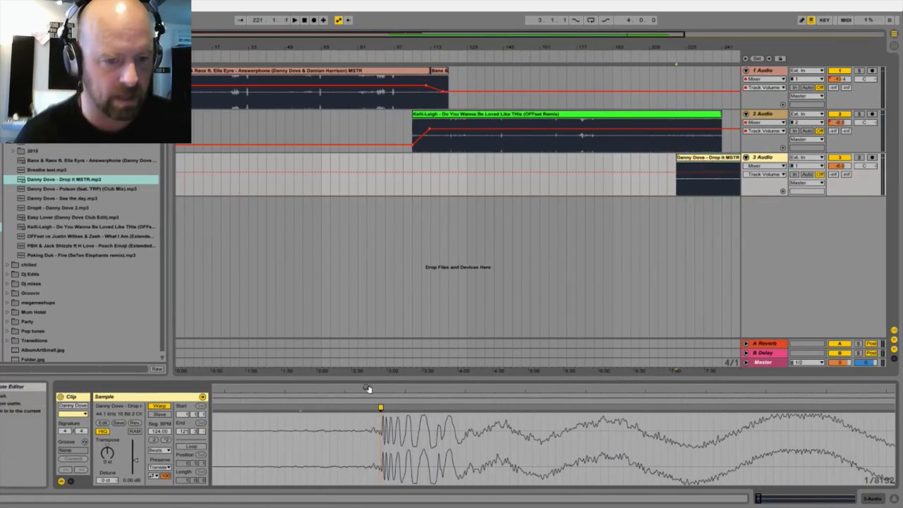
left_click_drag(369, 392, 369, 365)
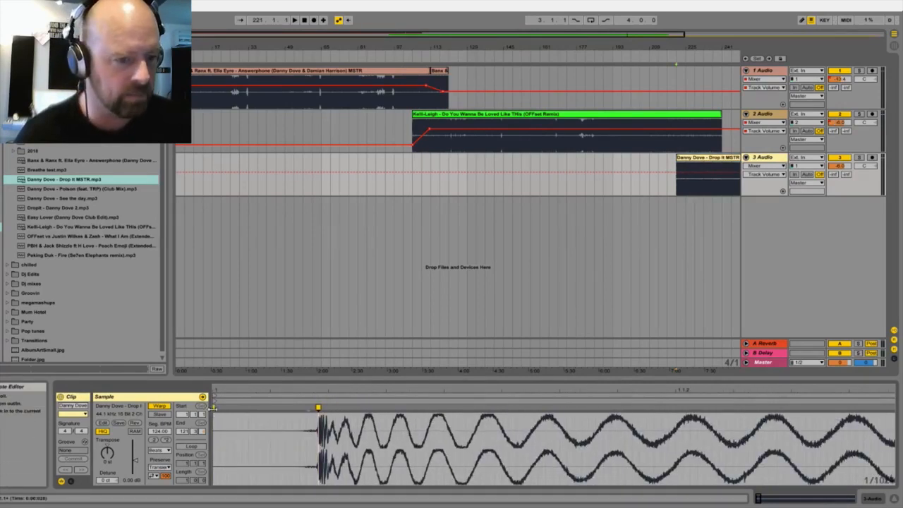
mouse_move(318, 407)
left_mouse_down()
mouse_move(212, 407)
mouse_move(311, 408)
mouse_move(230, 329)
left_mouse_up()
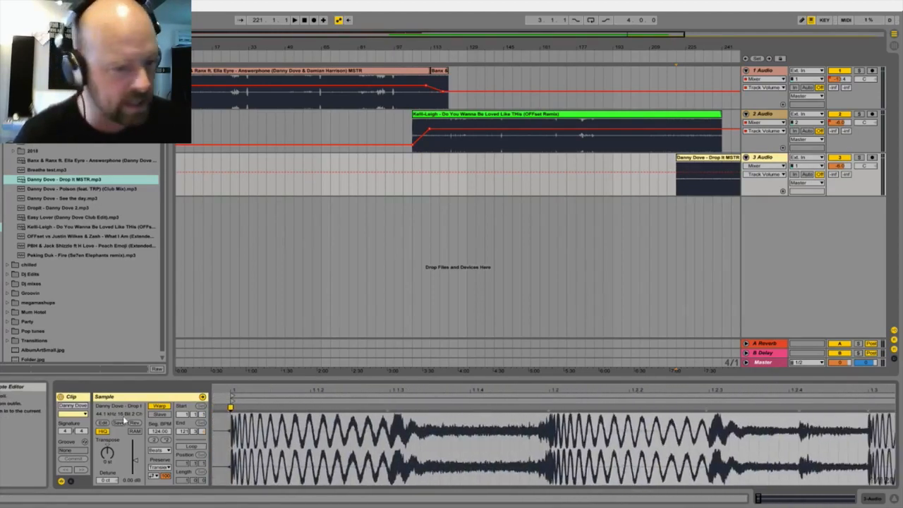
Step: Add a warp marker on the late kick in the Drop It clip and line it up with bar 116
left_click_drag(859, 390, 437, 204)
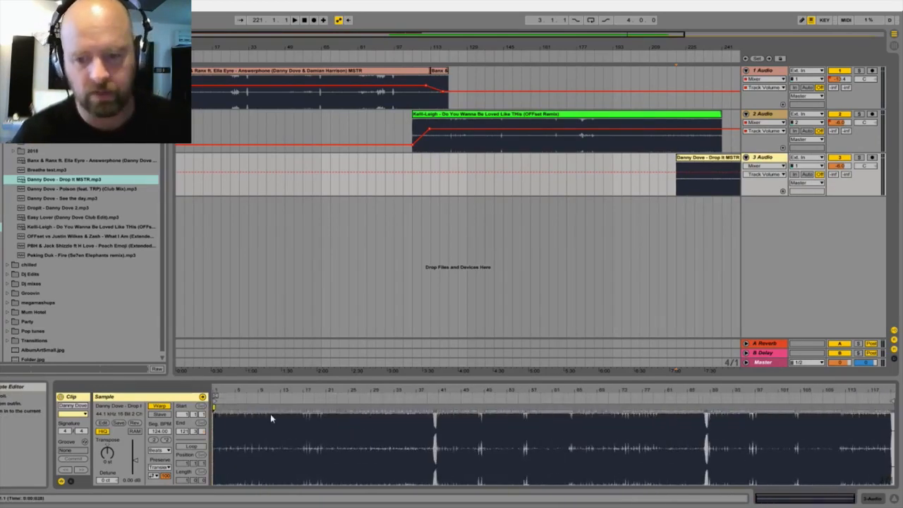
left_click_drag(869, 387, 869, 483)
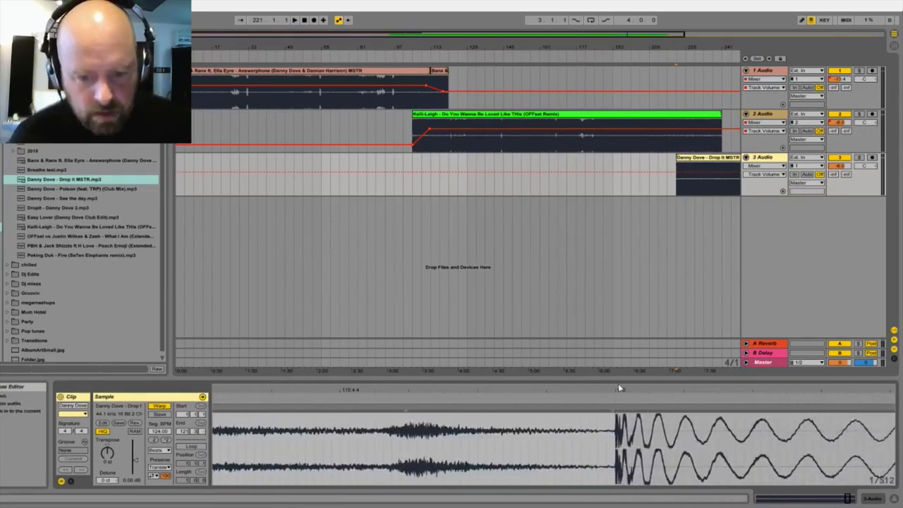
left_click_drag(614, 391, 615, 441)
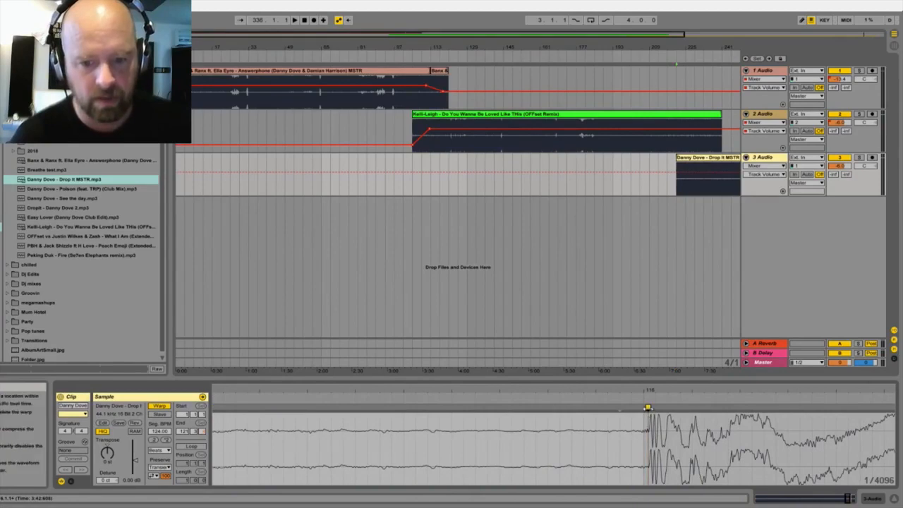
double_click(643, 408)
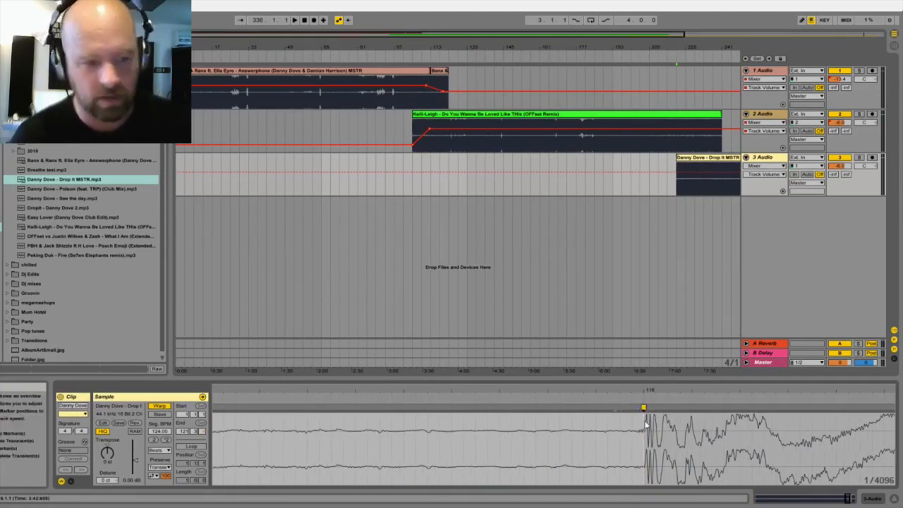
left_click_drag(648, 391, 649, 289)
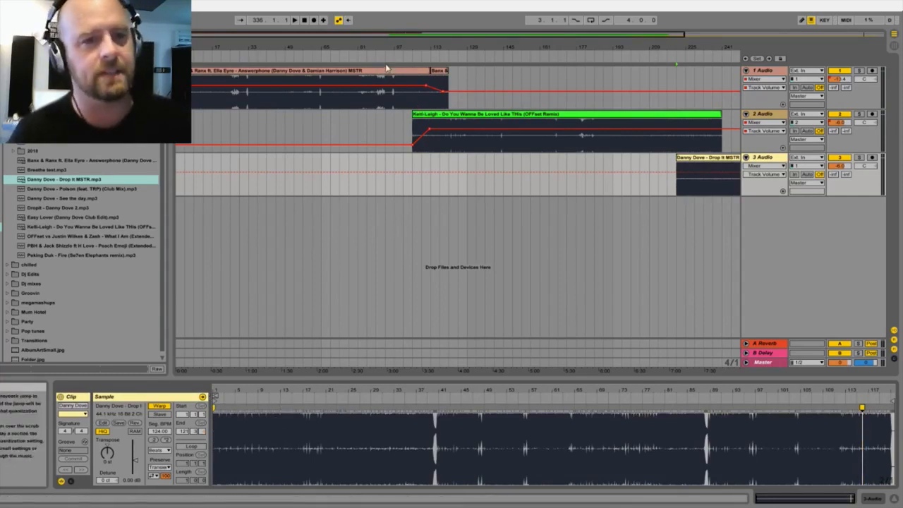
Step: Select all four clips across the three tracks and set their warp mode to Complex Pro
left_click(699, 160, "shift")
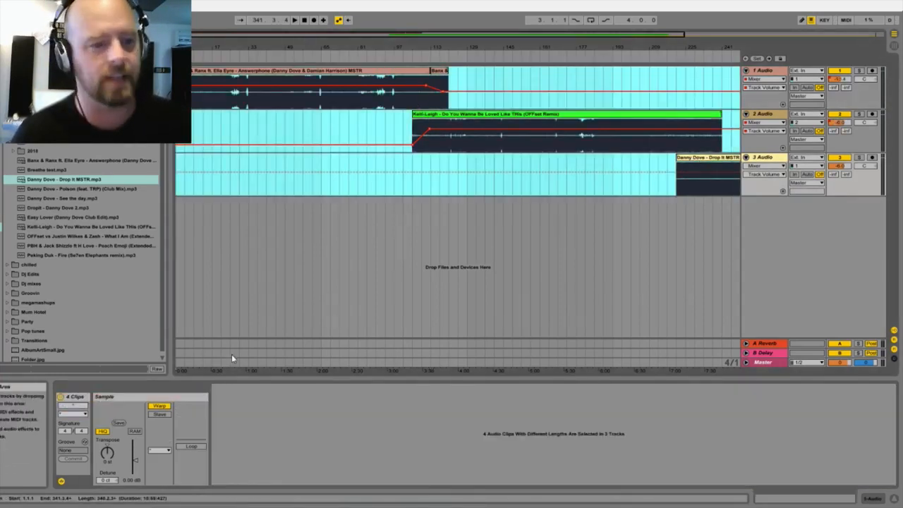
left_click(161, 451)
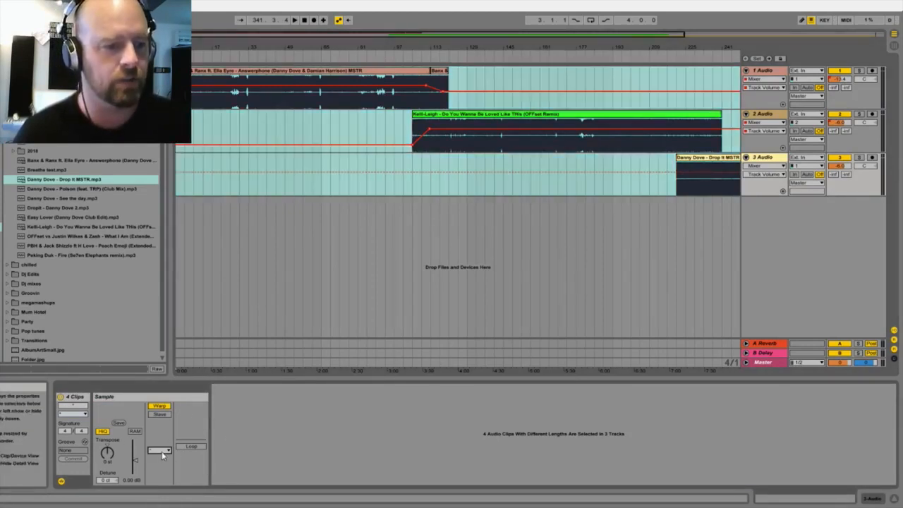
left_click(157, 497)
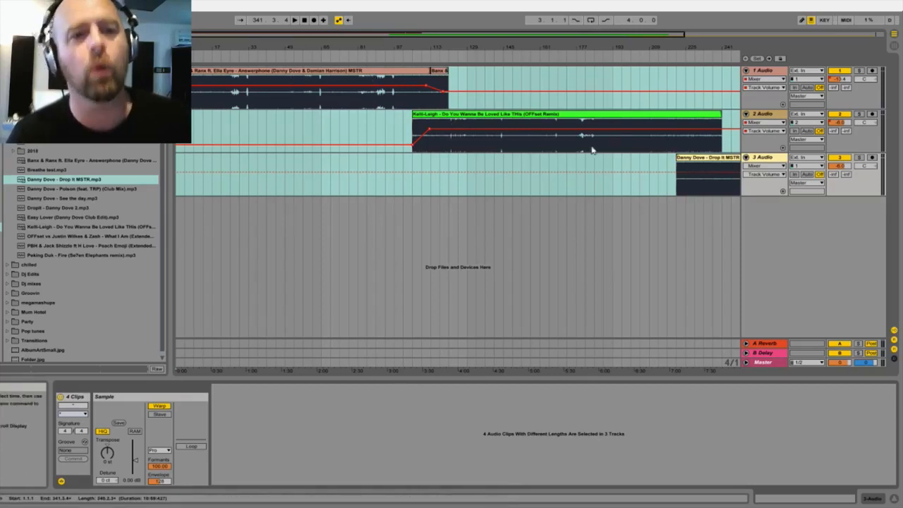
Step: Audition the Kelli-Leigh outro from about bar 206, stop playback and move the Drop It clip to start at bar 209
left_click(478, 119)
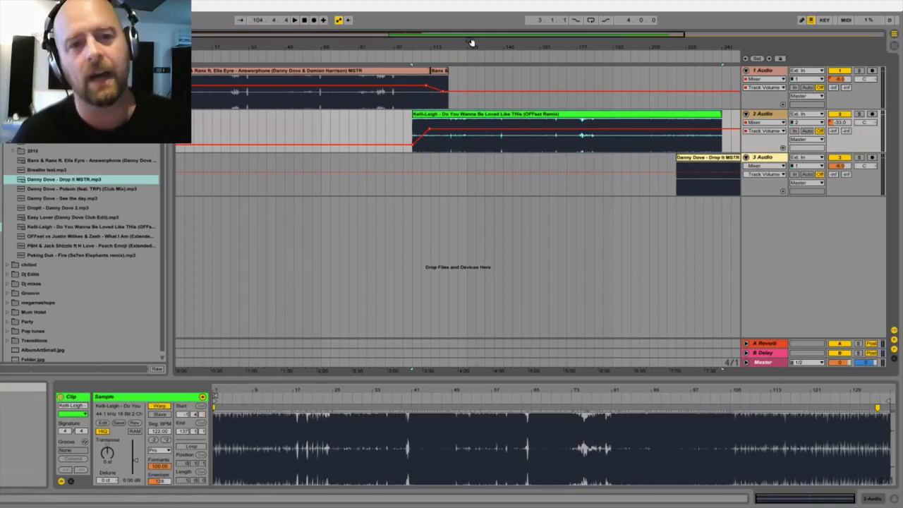
left_click_drag(472, 45, 390, 45)
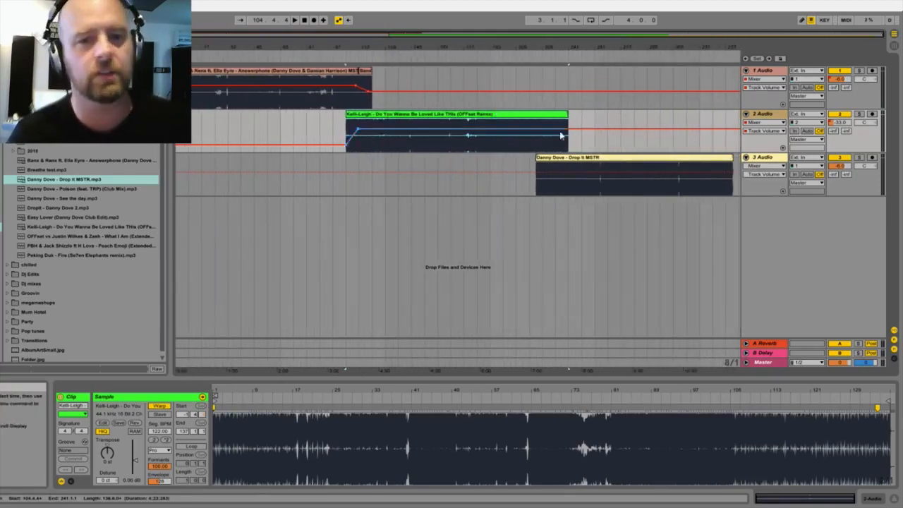
left_click_drag(566, 45, 564, 99)
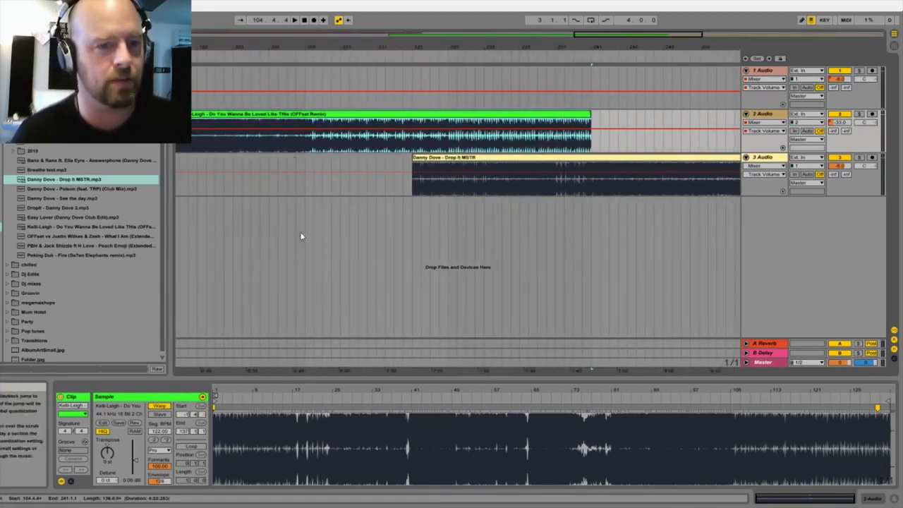
left_click(279, 58)
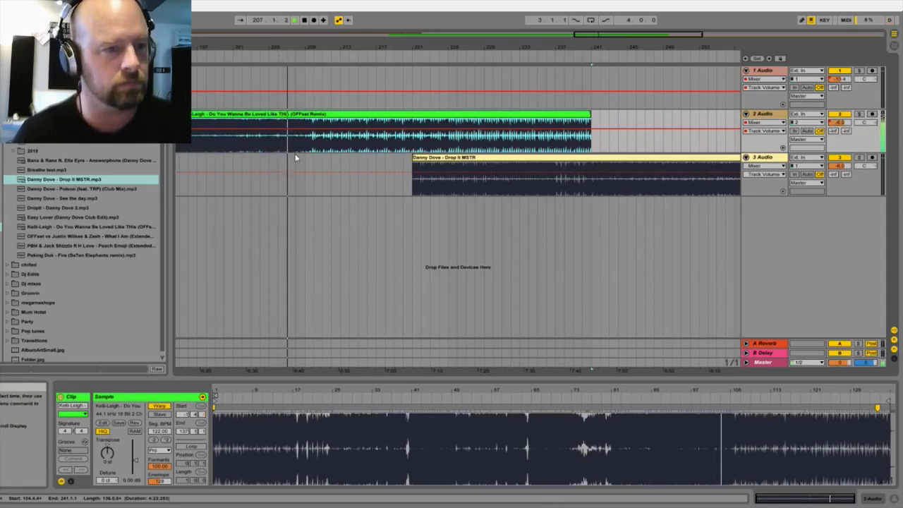
key("space")
left_click(432, 160)
left_click_drag(432, 159, 323, 159)
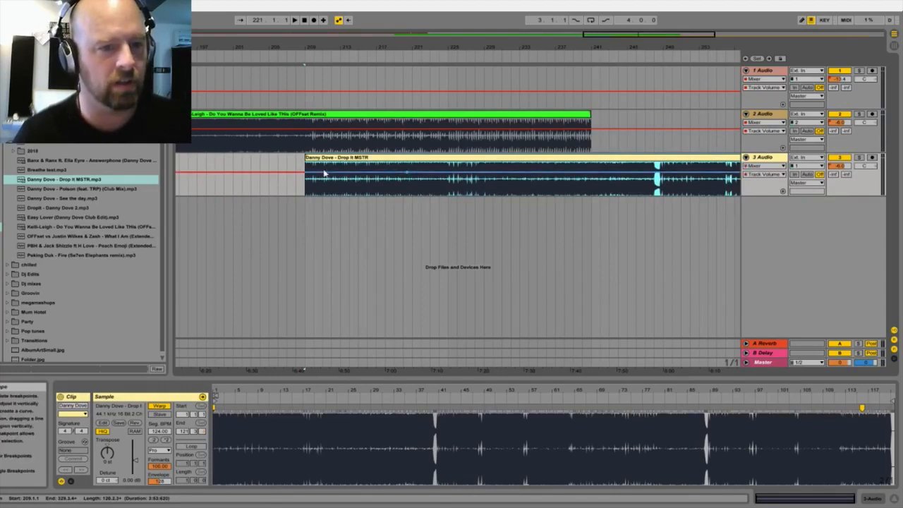
Step: Automate a volume fade-in on 3 Audio from about -20 dB at bar 209 and play the overlap from about bar 223
left_click_drag(306, 176, 307, 183)
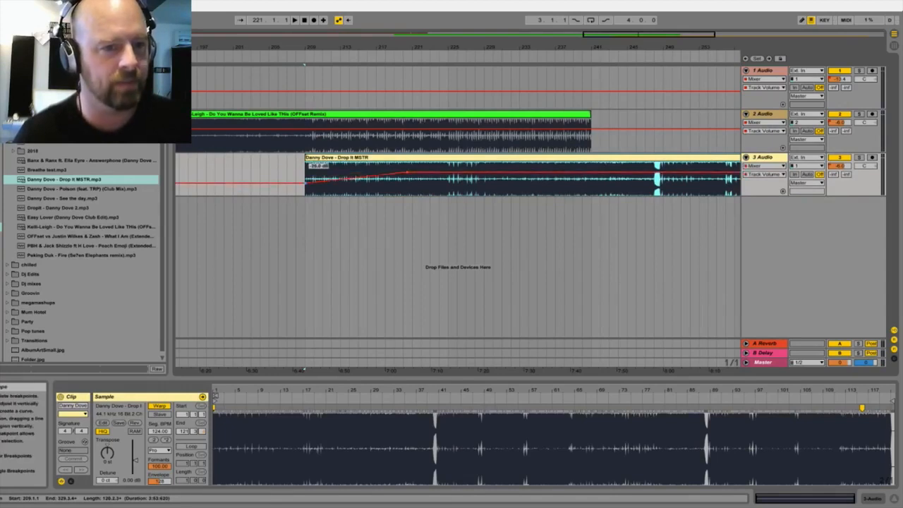
left_click(314, 119)
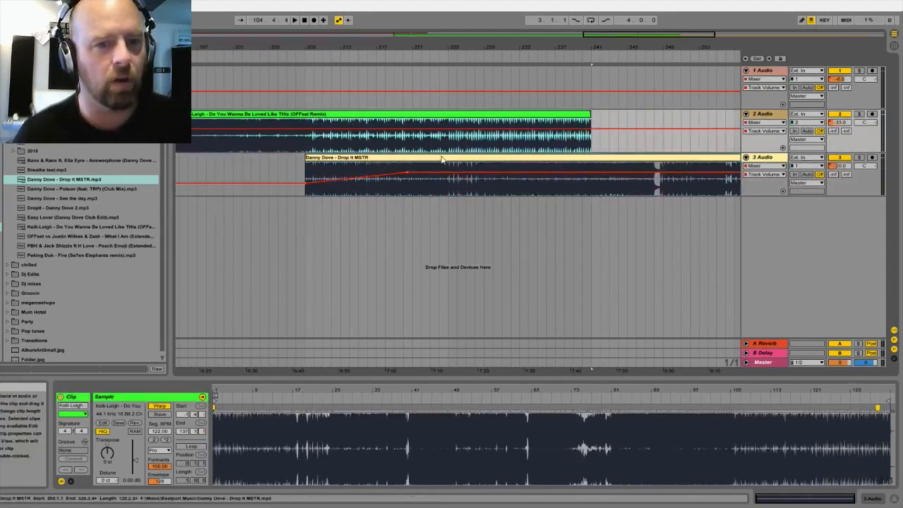
left_click(430, 60)
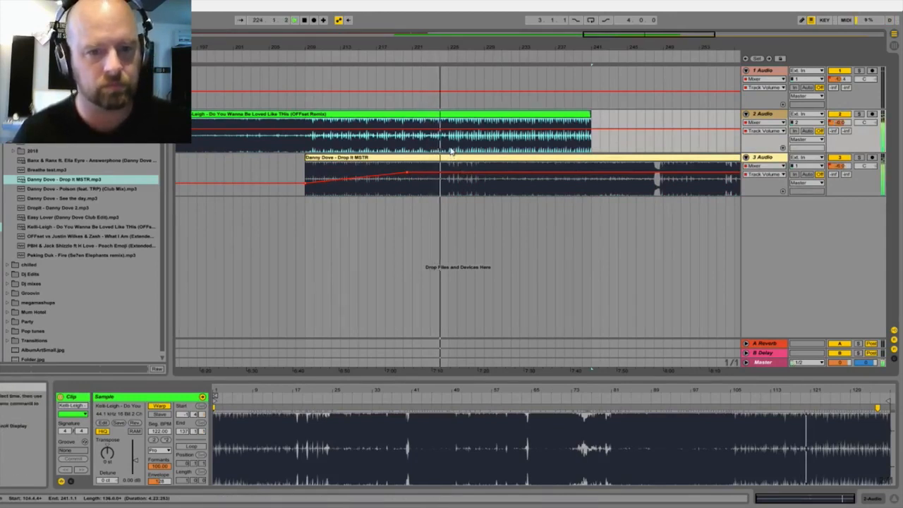
Step: Delete the Kelli-Leigh audio from bar 225 to its end and fade the 2 Audio volume down to about -13 dB at bar 225
left_click_drag(447, 147, 490, 148)
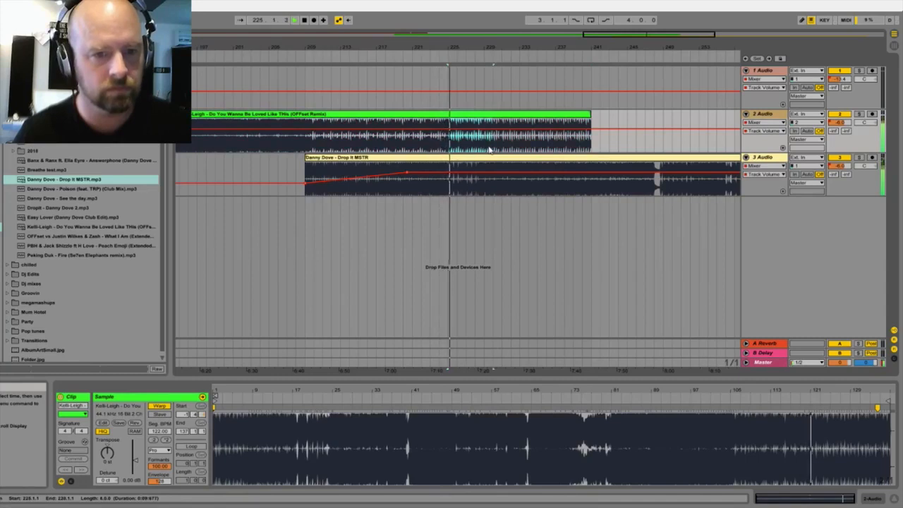
key("Delete")
left_click(516, 115)
key("Delete")
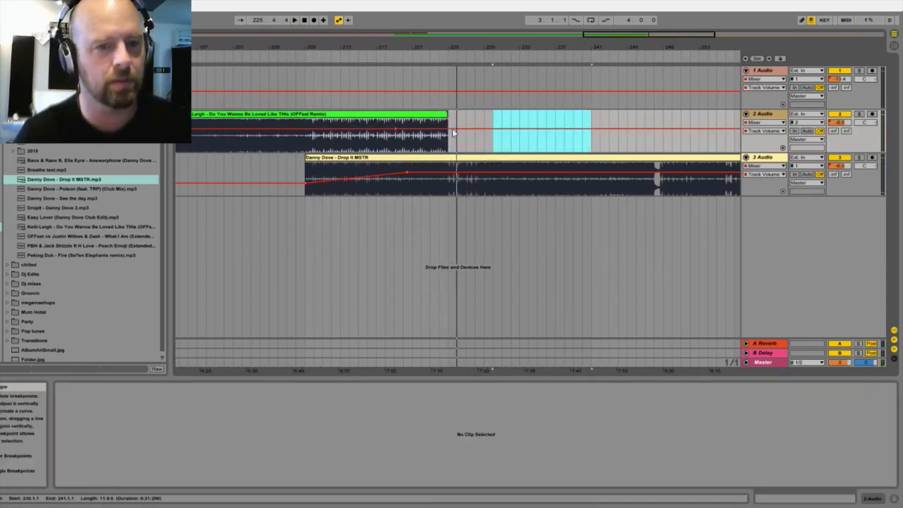
left_click_drag(449, 131, 448, 135)
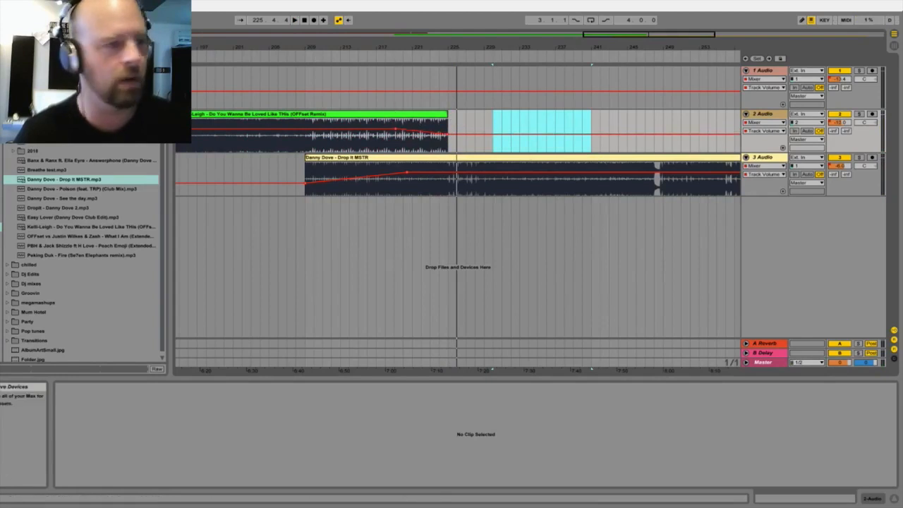
Step: Add an Auto Filter to 2 Audio, switch it to high-pass and lower its cutoff frequency to about 26 Hz
left_click(1, 84)
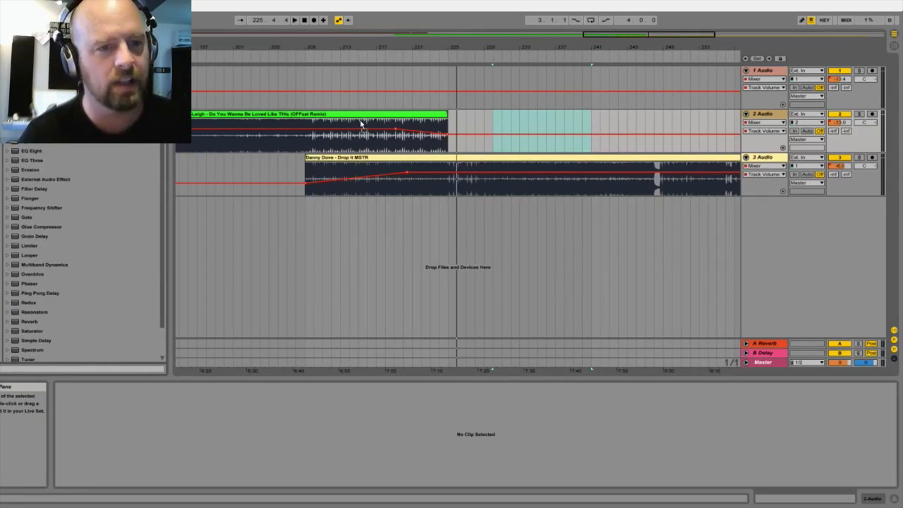
left_click_drag(361, 125, 361, 125)
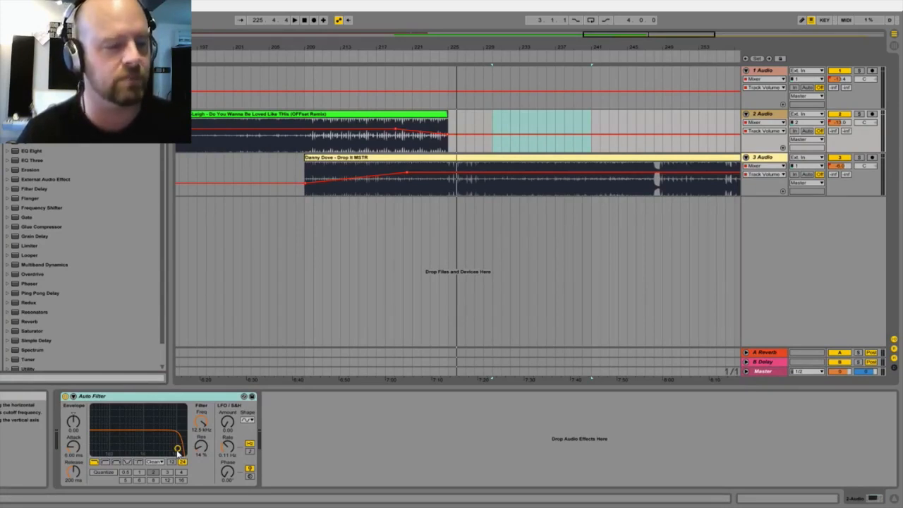
left_click(105, 462)
left_click_drag(177, 449, 141, 448)
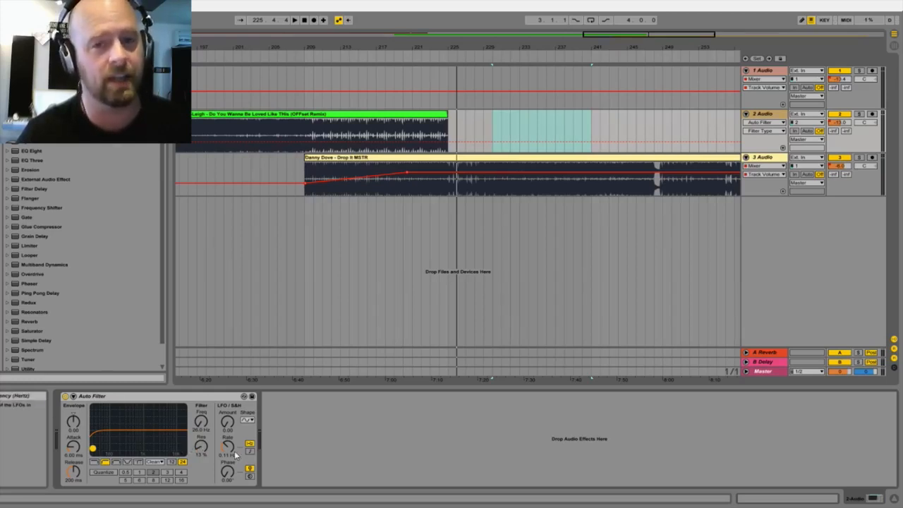
Step: Record Auto Filter automation on 2 Audio, playing from about bar 208, switching the filter on at bar 209 and sweeping the cutoff up to 2.70 kHz
left_click(65, 396)
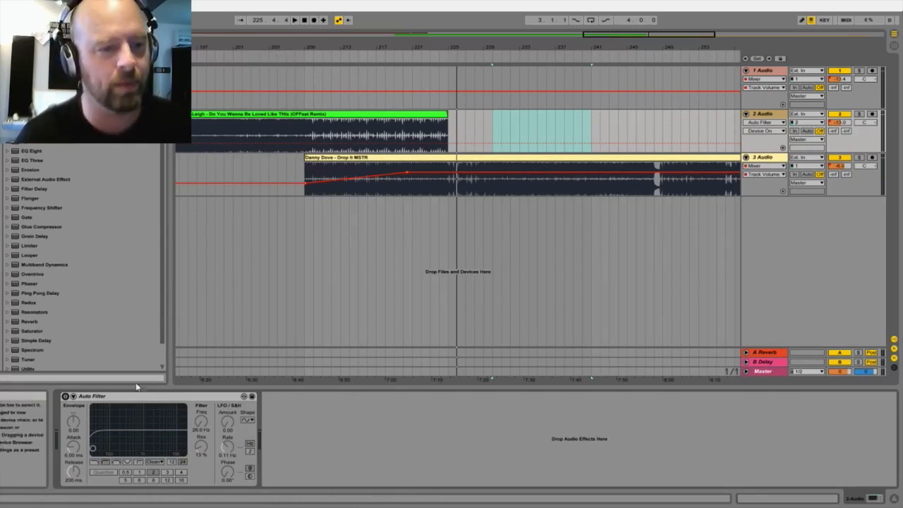
left_click(278, 57)
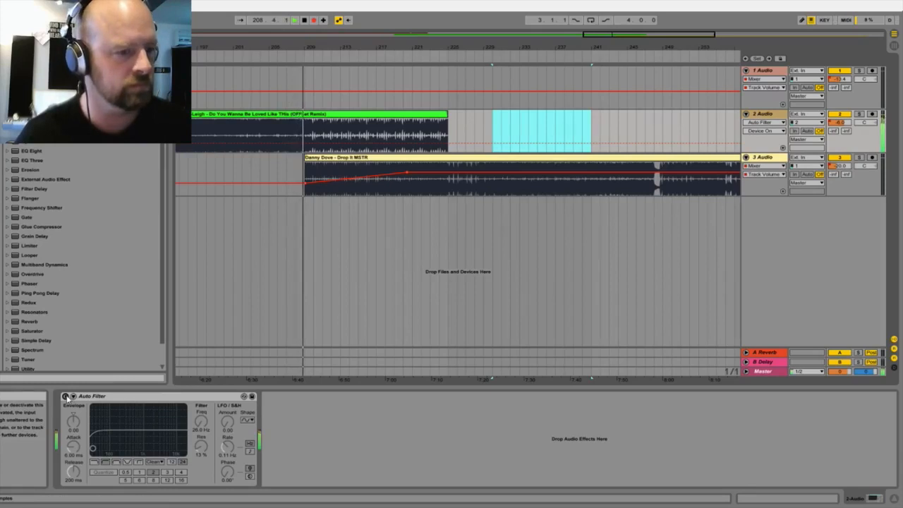
left_click(65, 397)
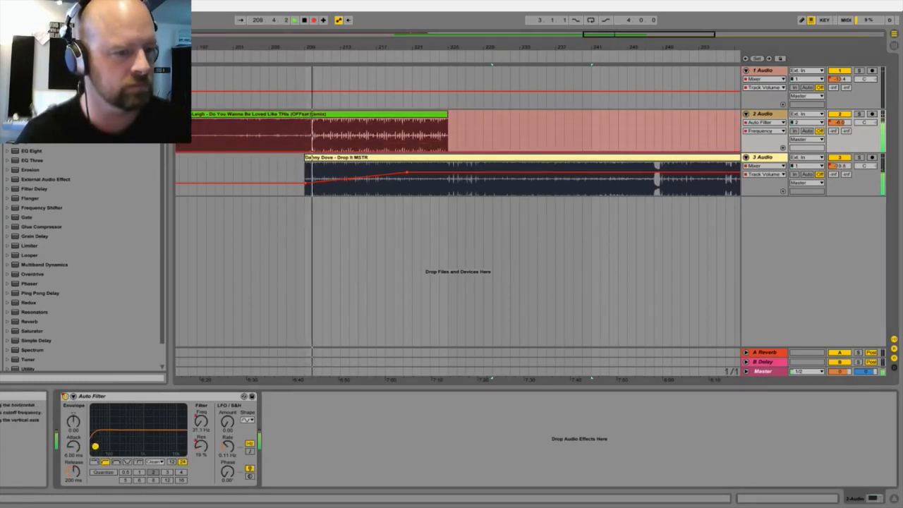
mouse_move(92, 448)
left_mouse_down()
mouse_move(113, 437)
mouse_move(156, 439)
left_mouse_up()
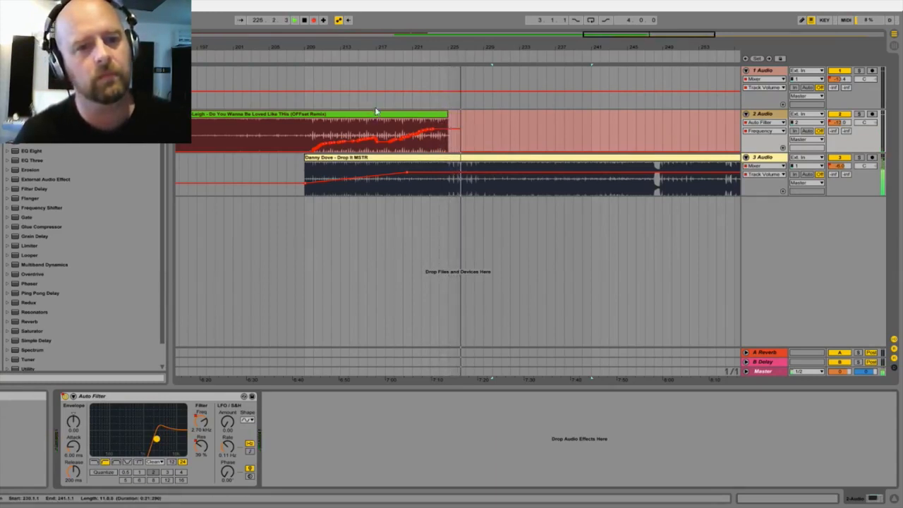
key("space")
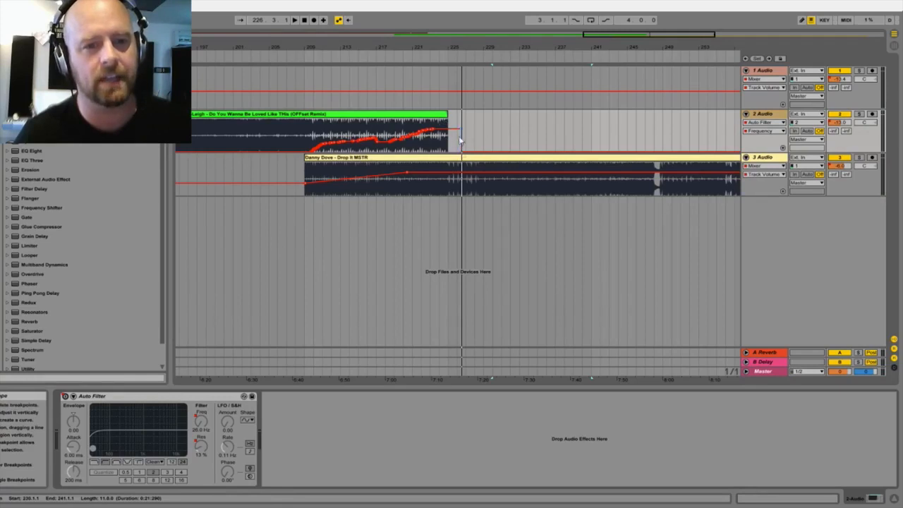
Step: Smooth the recorded cutoff automation into a steady ramp held at about 2.7 kHz after bar 223, and level off the resonance automation past bar 225
left_click_drag(462, 150, 562, 130)
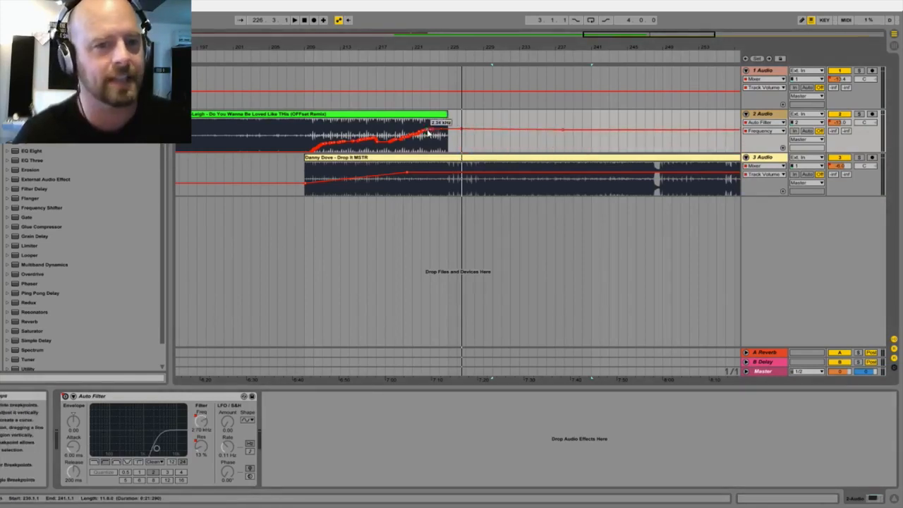
left_click_drag(349, 48, 375, 91)
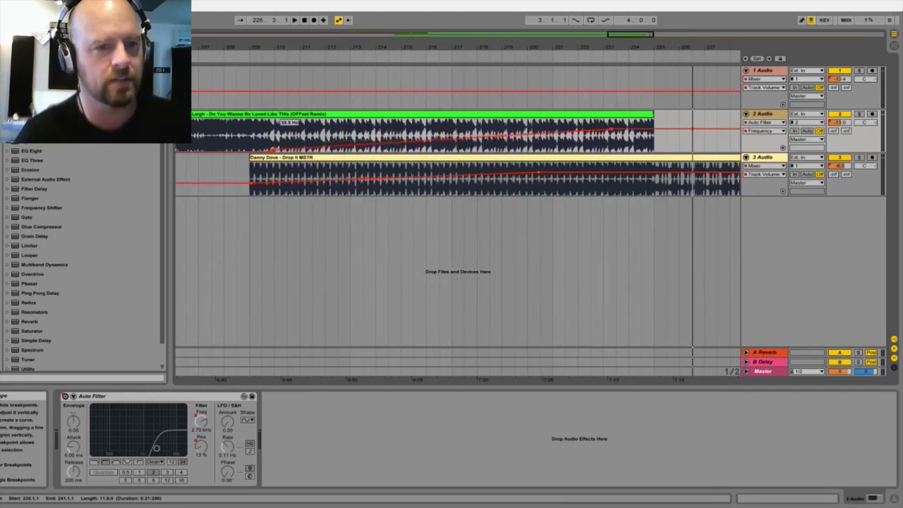
key("ctrl+z")
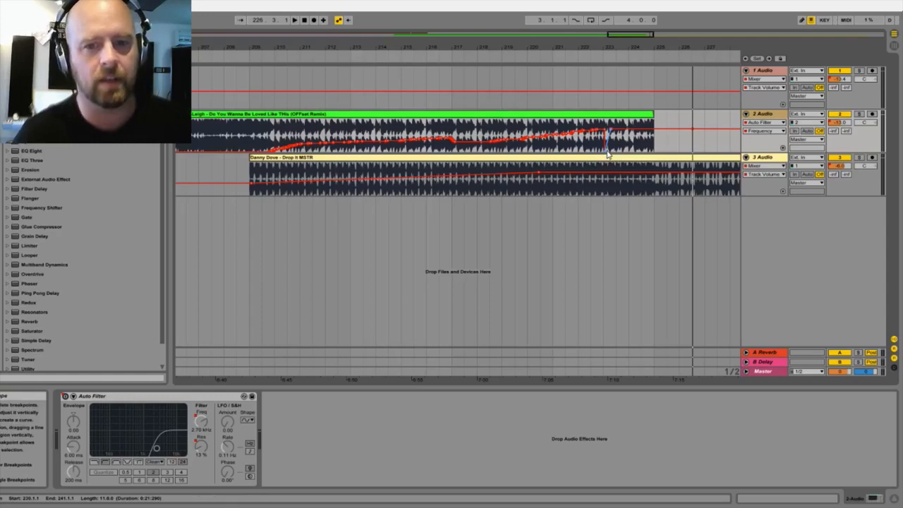
left_click_drag(526, 135, 296, 151)
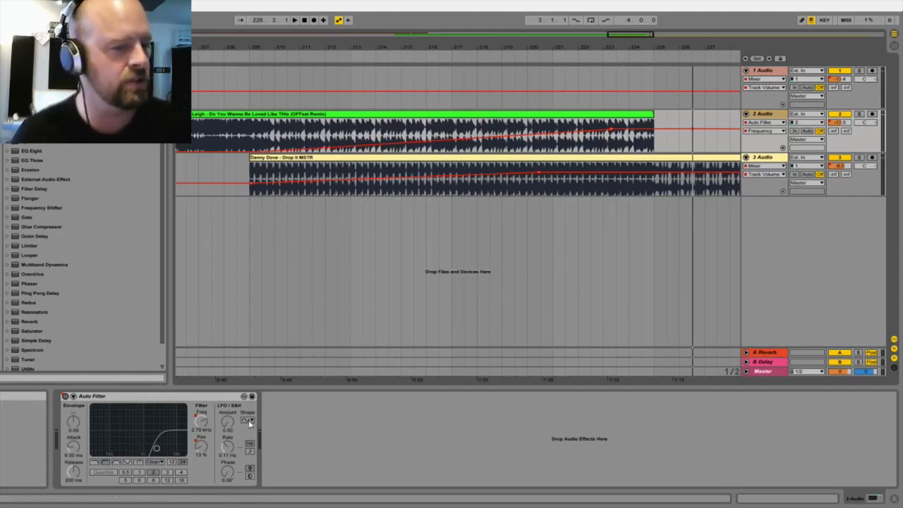
left_click(201, 448)
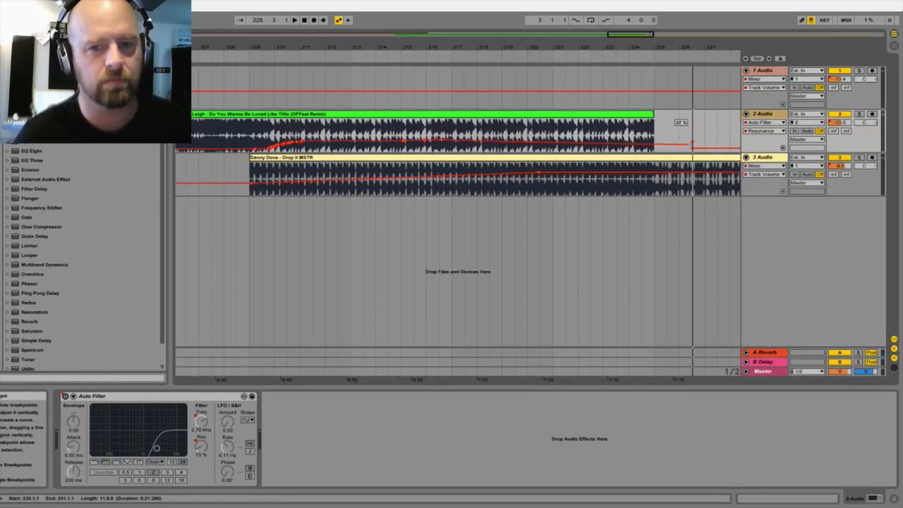
left_click_drag(688, 142, 693, 143)
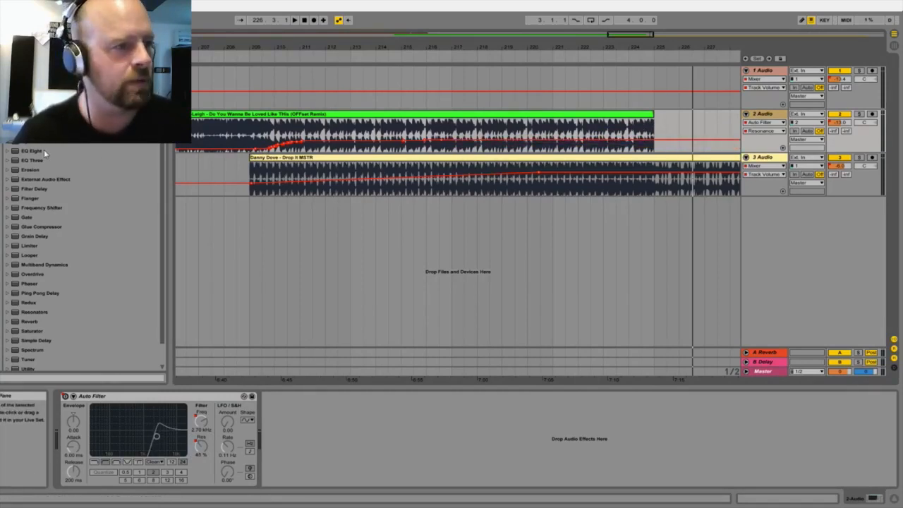
Step: Add a Reverb to 2 Audio with a decay time of 4.15 s and Dry/Wet at 0%
scroll(48, 222, "down", 2)
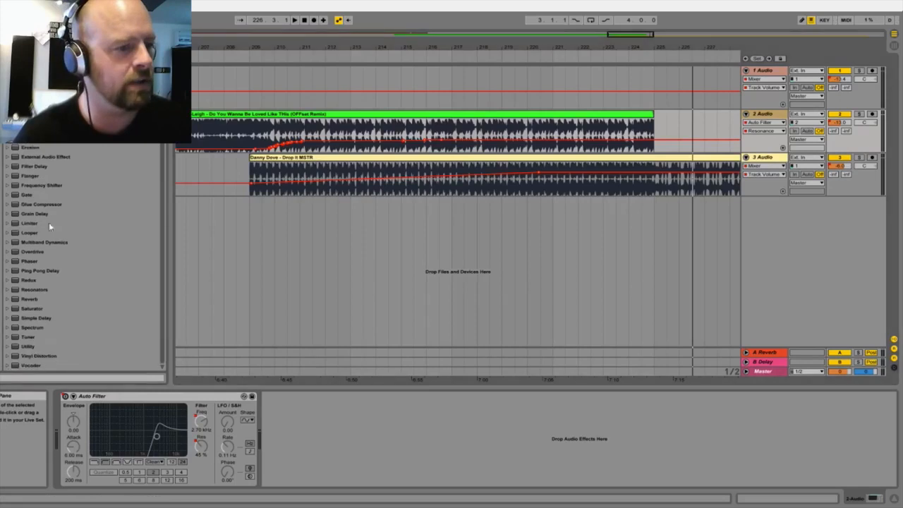
left_click(26, 299)
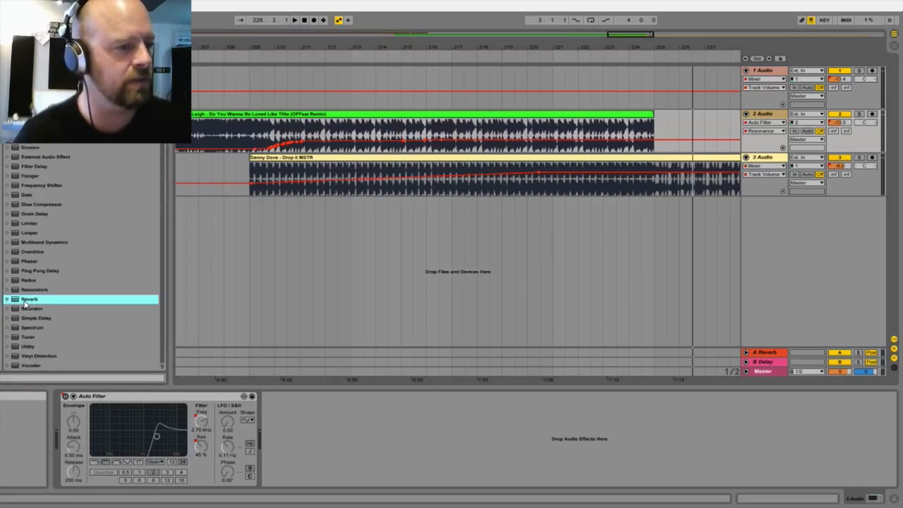
left_click_drag(330, 132, 331, 133)
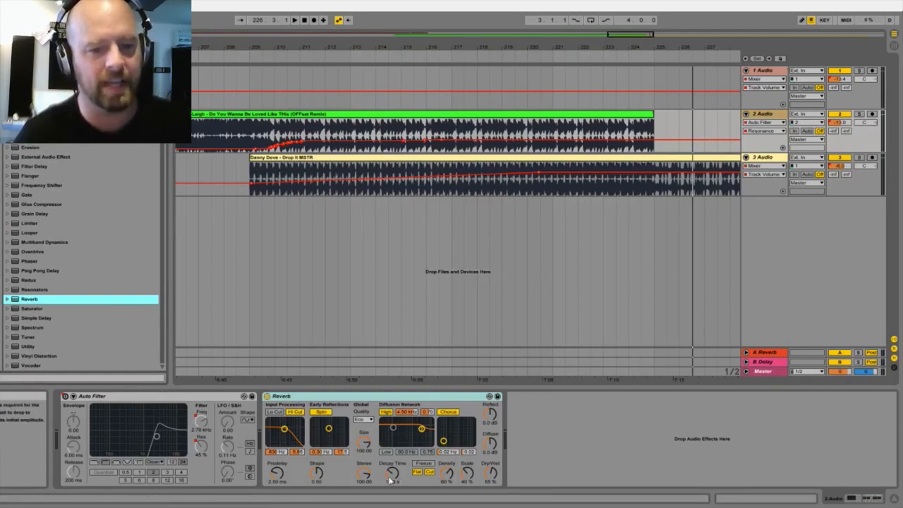
left_click_drag(395, 478, 395, 465)
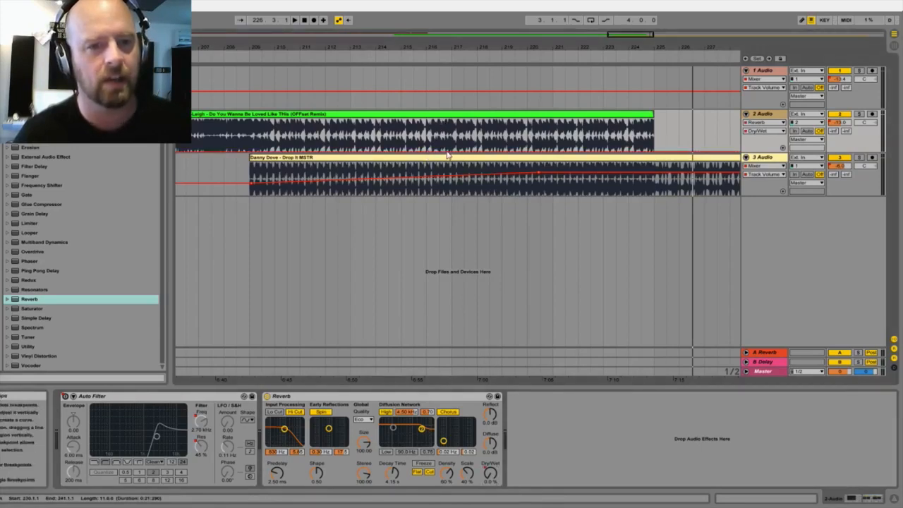
Step: Automate the Reverb Dry/Wet to rise from about bar 217 to about 94% at bar 225 and fall back to 0% by about bar 229
left_click_drag(447, 151, 468, 145)
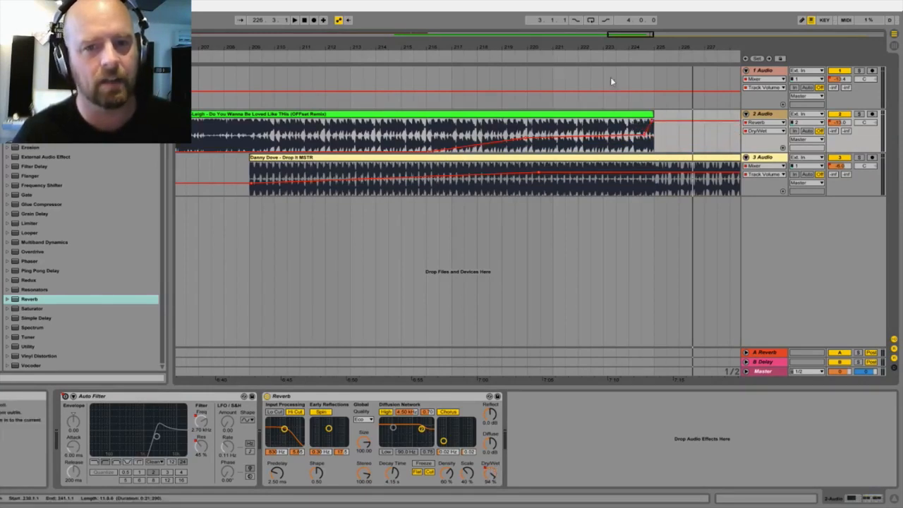
left_click_drag(718, 51, 496, 47)
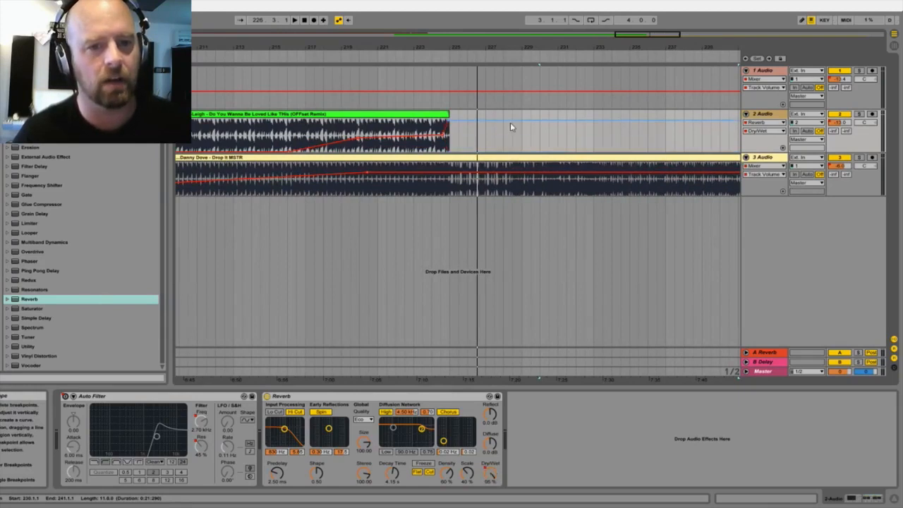
left_click_drag(509, 120, 527, 151)
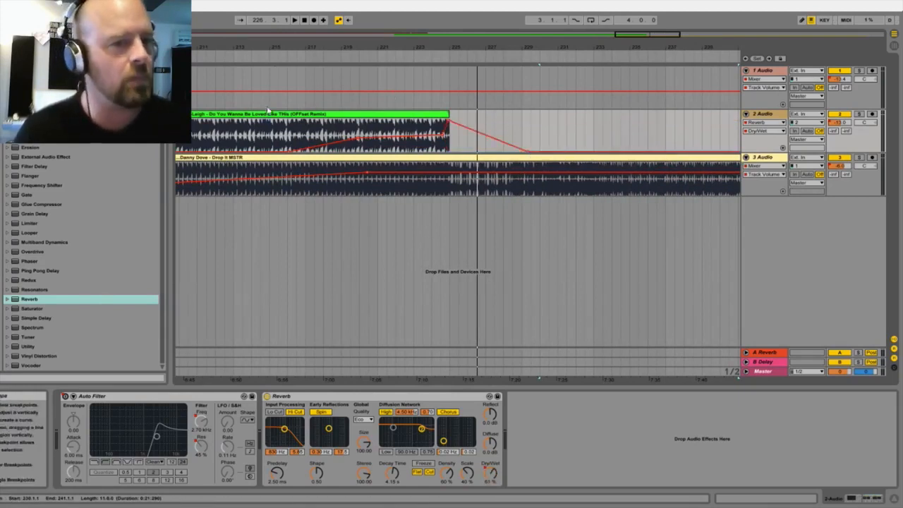
Step: Shorten the 3 Audio volume fade-in to reach about -6 dB near bar 214 and play the transition from about bar 209
scroll(385, 139, "left", 5)
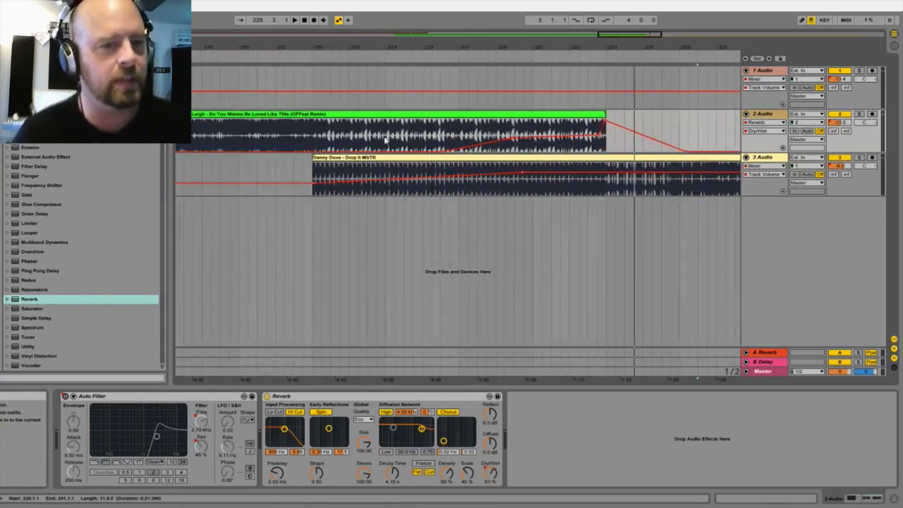
left_click(399, 181)
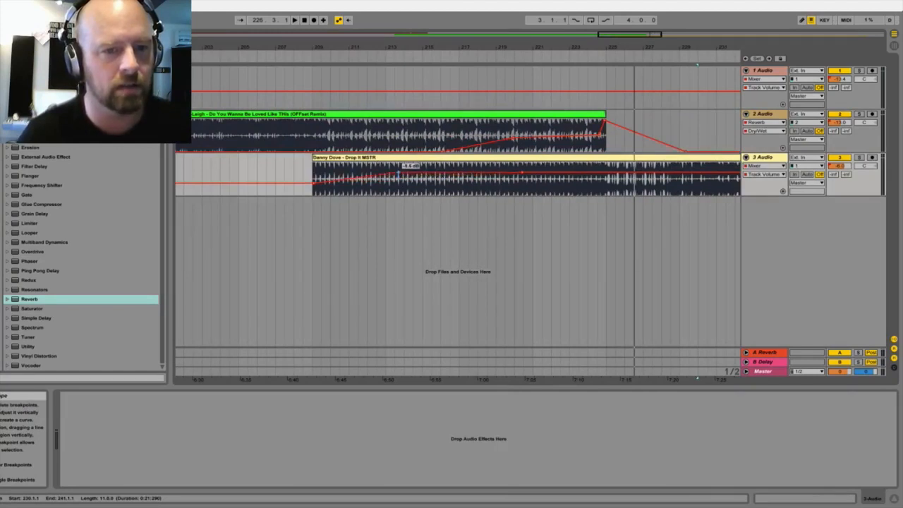
left_click(304, 51)
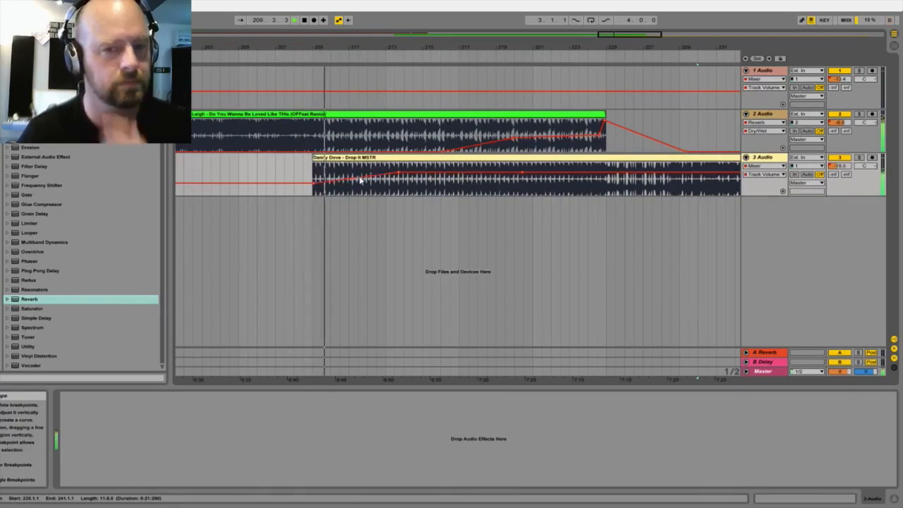
left_click_drag(405, 46, 403, 45)
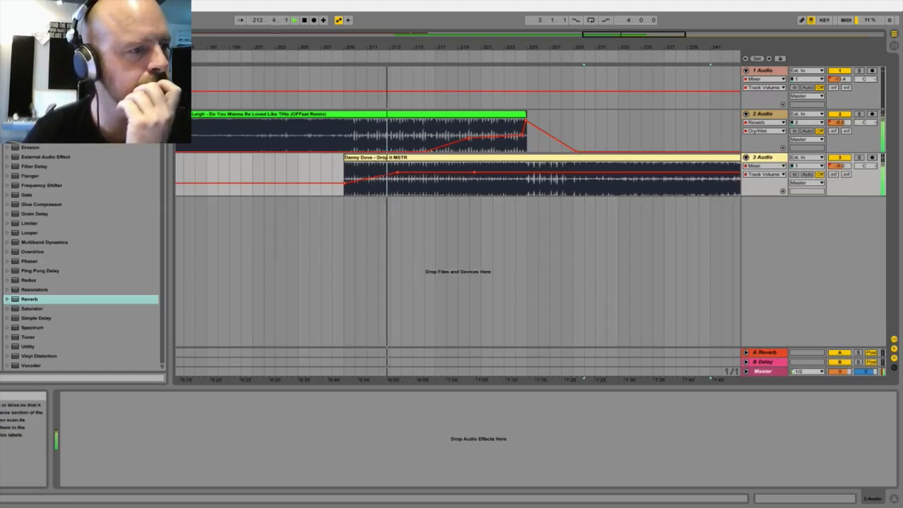
Step: Insert an audio track below 3 Audio and place woo there it is.mp3 from the acapella files on it at bar 209
left_click(1, 227)
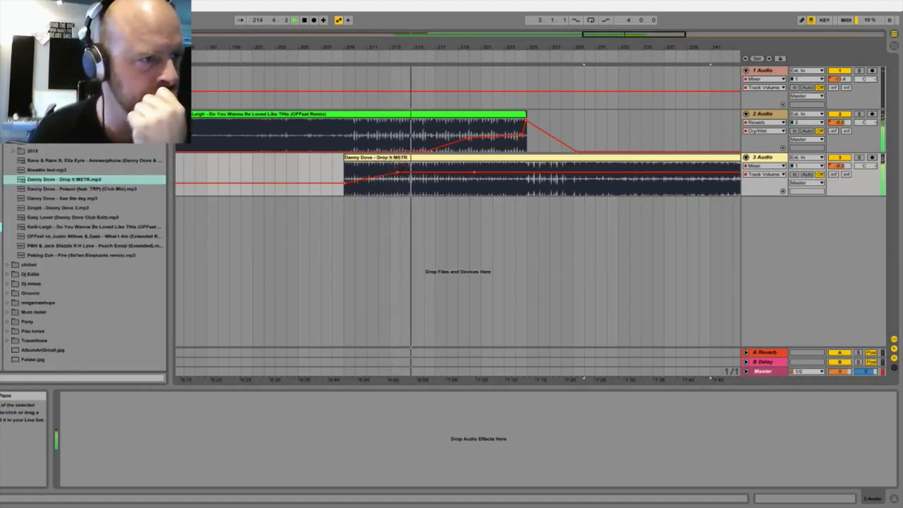
left_click(7, 93)
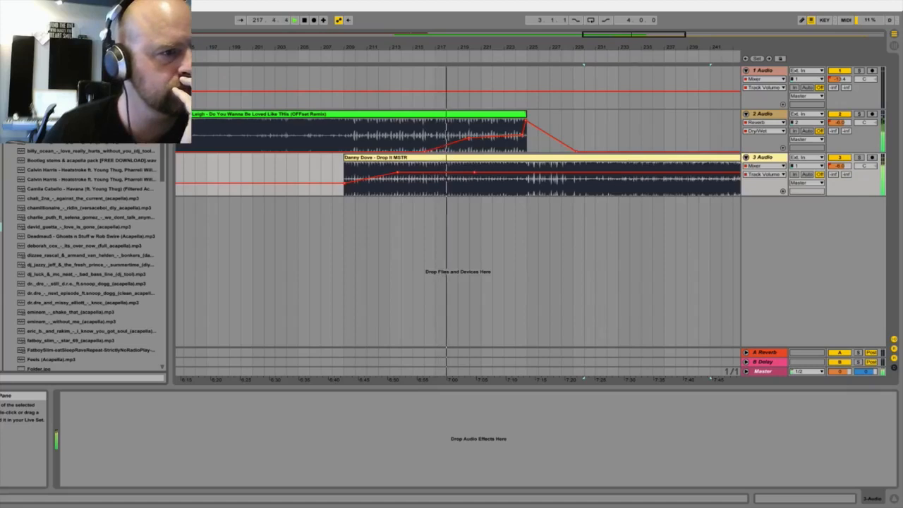
scroll(85, 261, "down", 3)
scroll(85, 261, "down", 15)
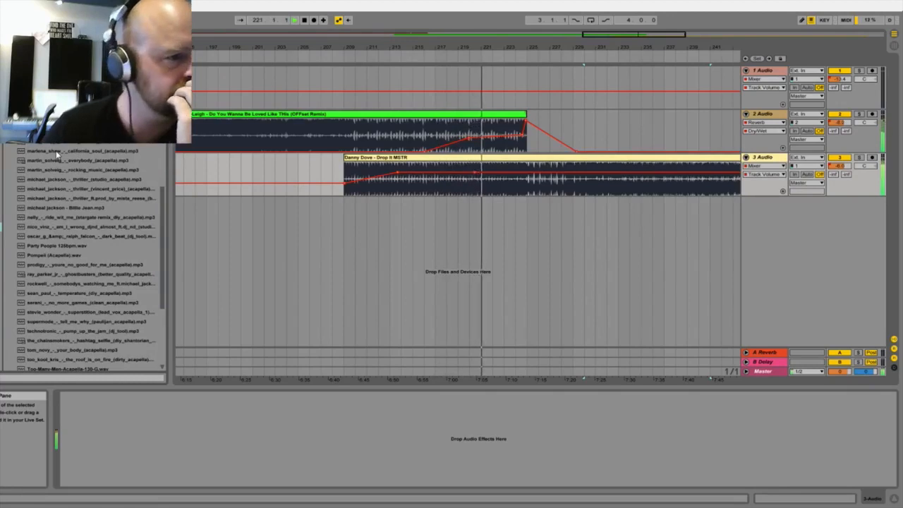
scroll(56, 153, "down", 3)
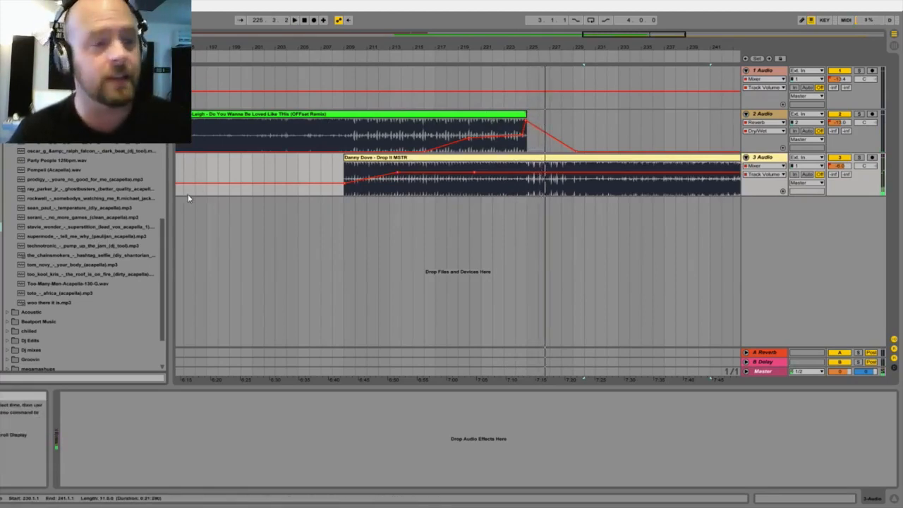
left_click(768, 157)
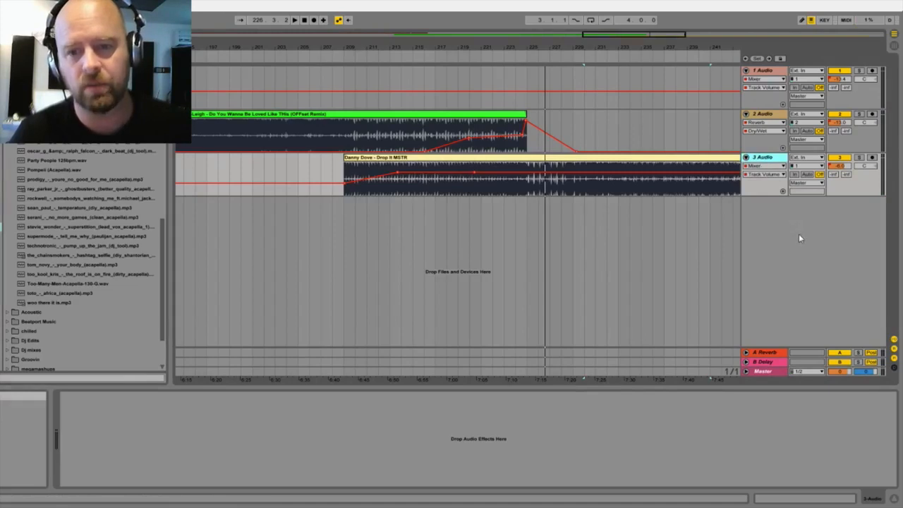
key("ctrl+t")
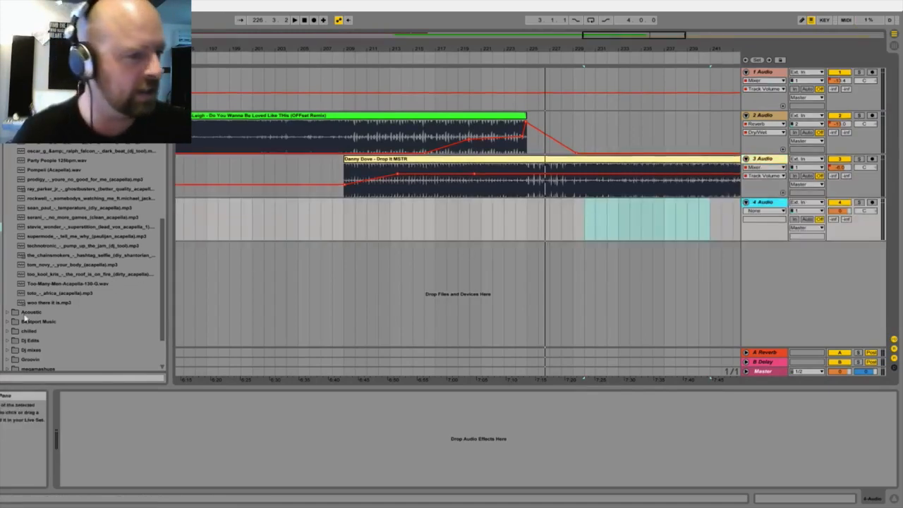
mouse_move(39, 302)
left_mouse_down()
mouse_move(99, 296)
mouse_move(303, 204)
mouse_move(343, 214)
mouse_move(351, 237)
left_mouse_up()
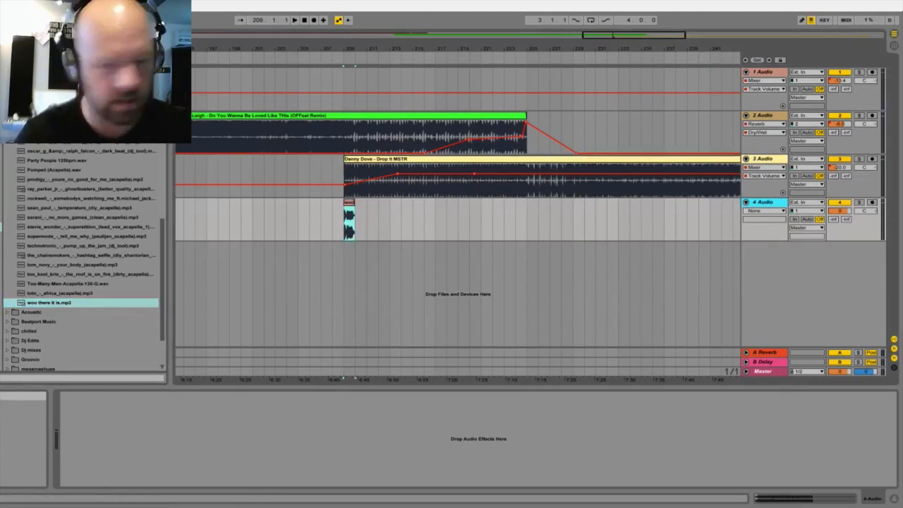
Step: Display the woo there it is clip's sample settings, lower the 4 Audio volume to about -6 dB and audition it from about bar 208
left_click(776, 502)
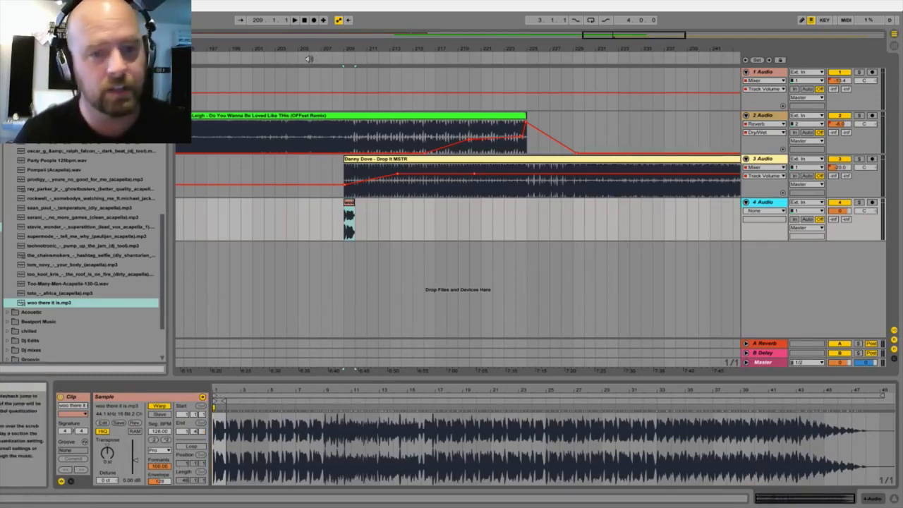
left_click_drag(839, 211, 839, 227)
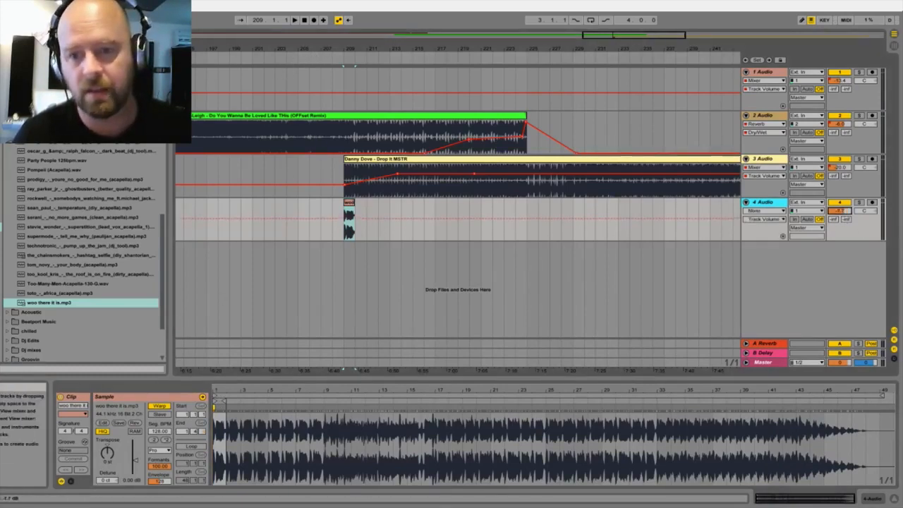
left_click(310, 57)
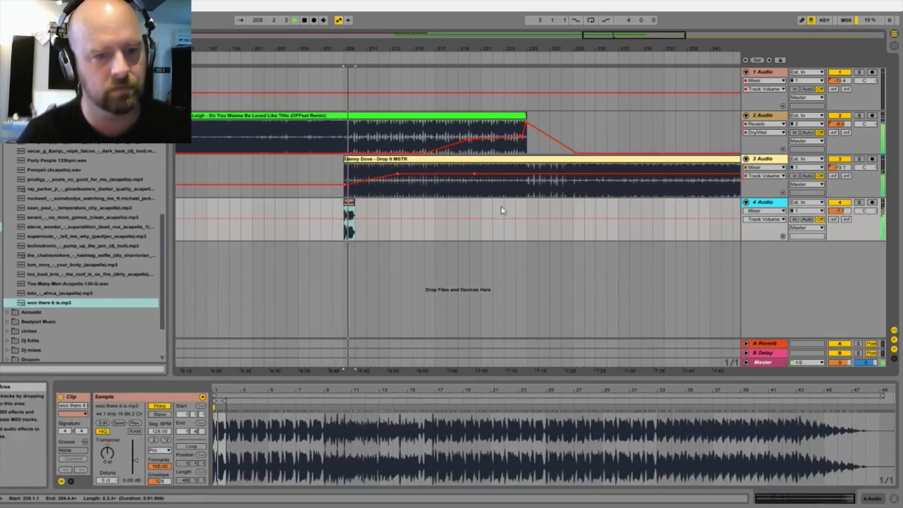
Step: Repeat the two-bar section holding the woo there it is sample from bar 209 up to bar 225 on 4 Audio
left_click(362, 213)
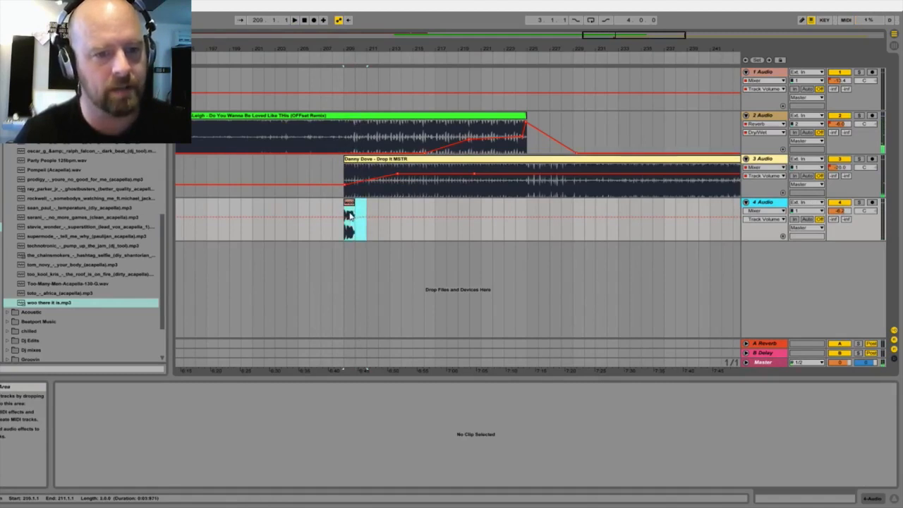
left_click(349, 215)
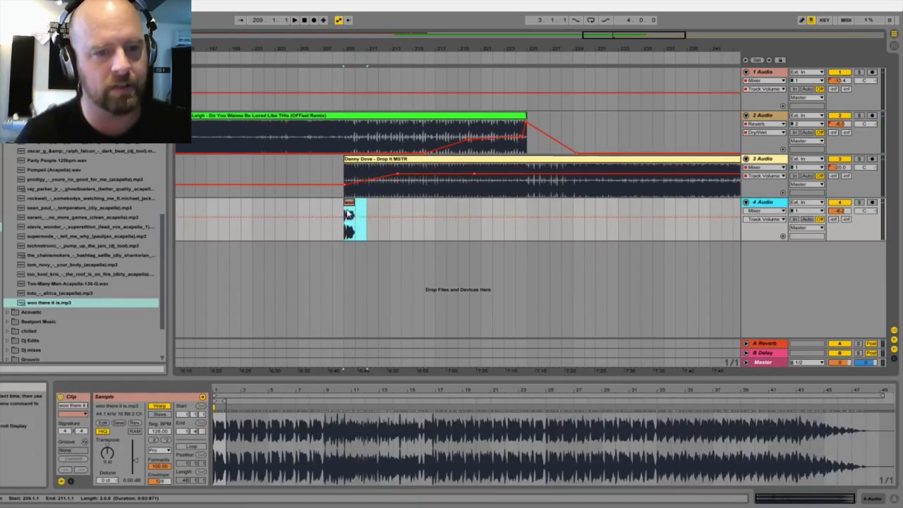
left_click(369, 208)
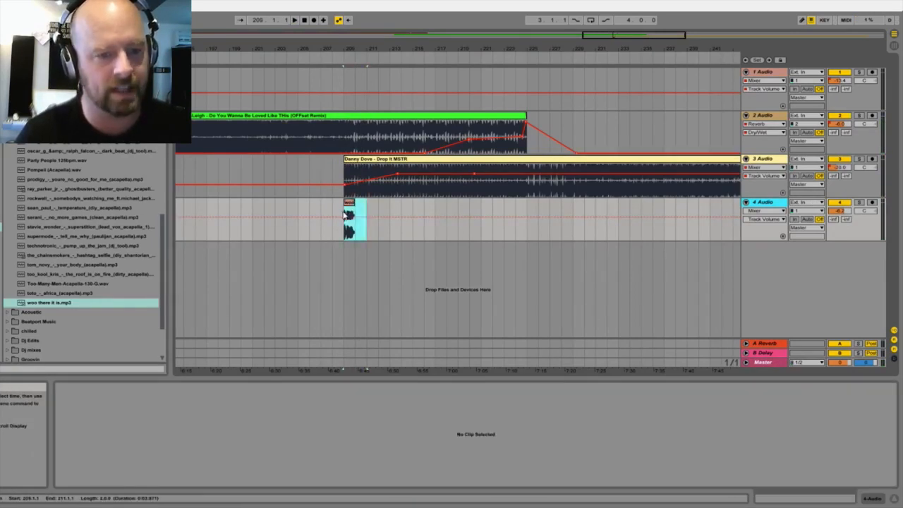
left_click(348, 213)
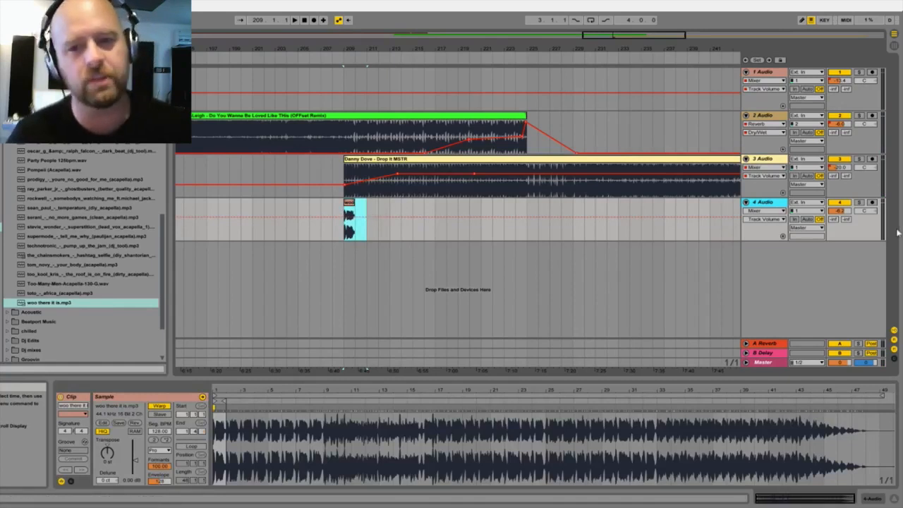
key("ctrl+d")
key("ctrl+d")
key("ctrl+d")
key("ctrl+d")
key("ctrl+d")
key("ctrl+d")
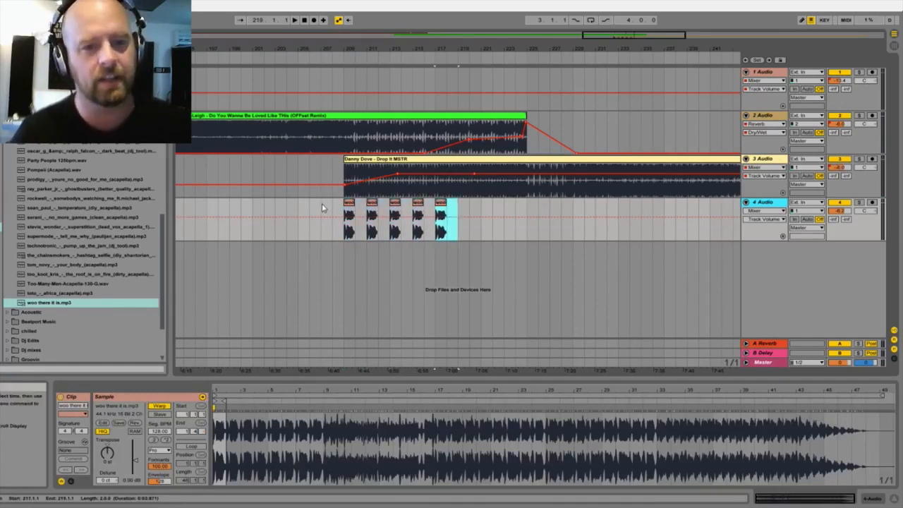
key("ctrl+d")
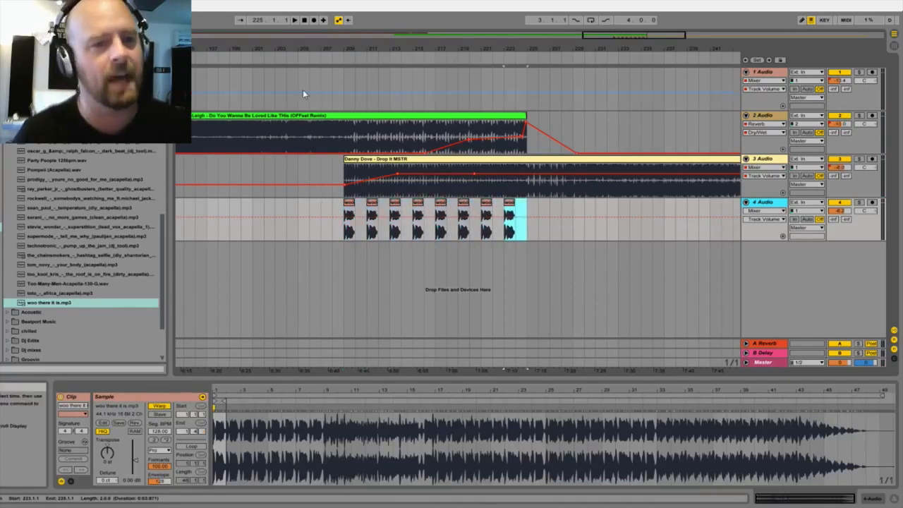
Step: Play the repeated samples from about bar 208 and examine the start of the woo there it is waveform up close
left_click(325, 56)
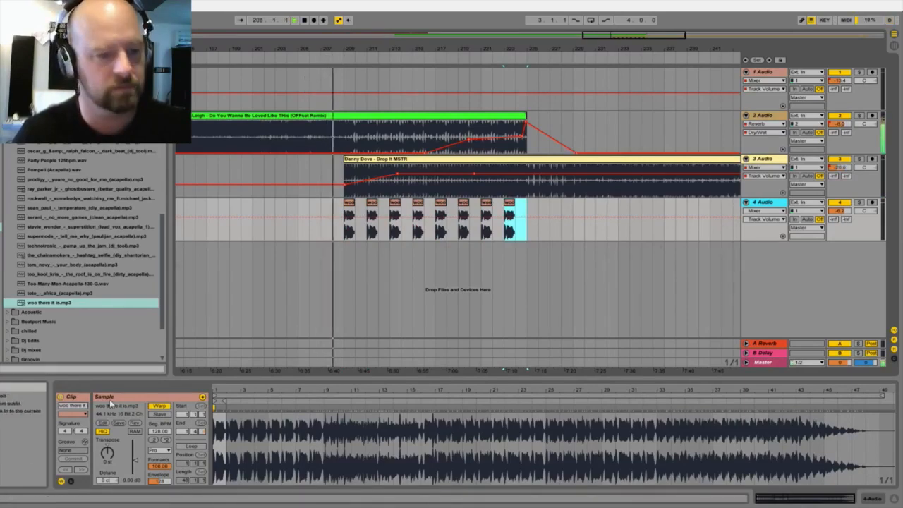
left_click_drag(230, 390, 225, 501)
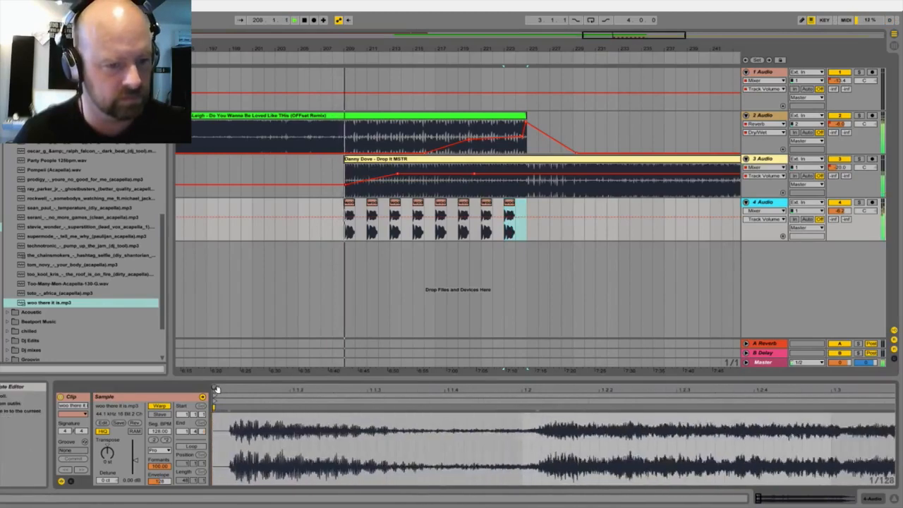
left_click_drag(221, 391, 220, 321)
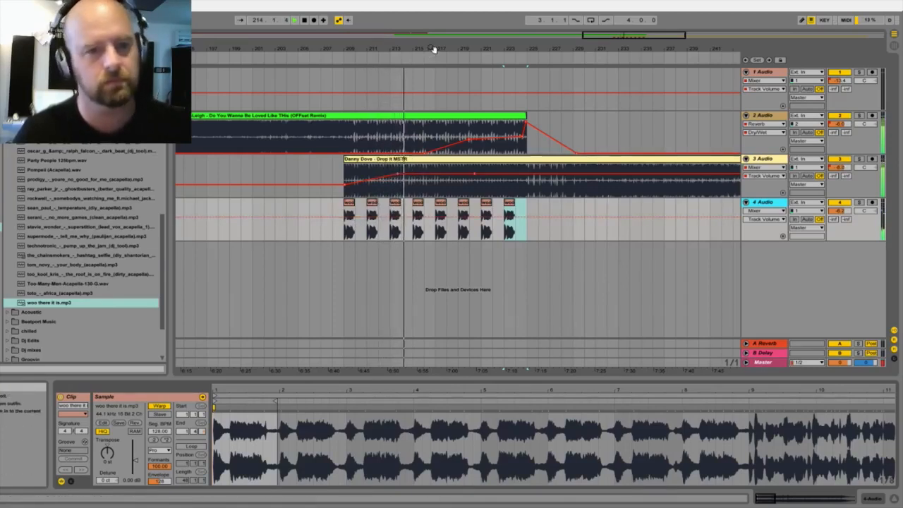
Step: Copy the woo there it is clip from bar 217 to bars 218 and 220 so it repeats every bar
left_click_drag(434, 49, 431, 69)
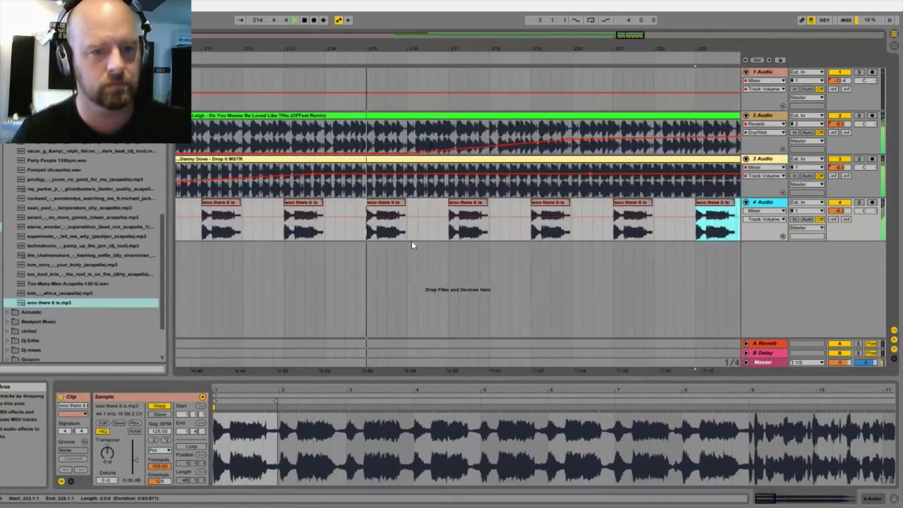
left_click(466, 209)
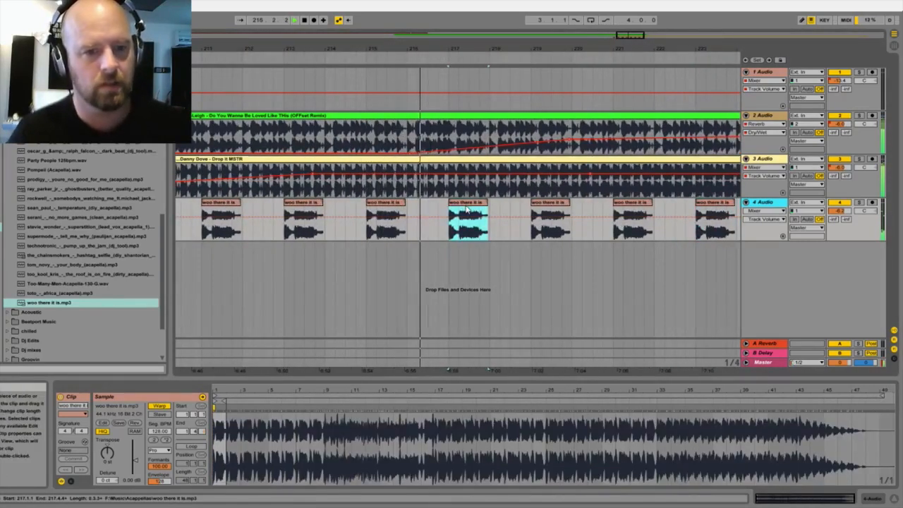
key("ctrl+d")
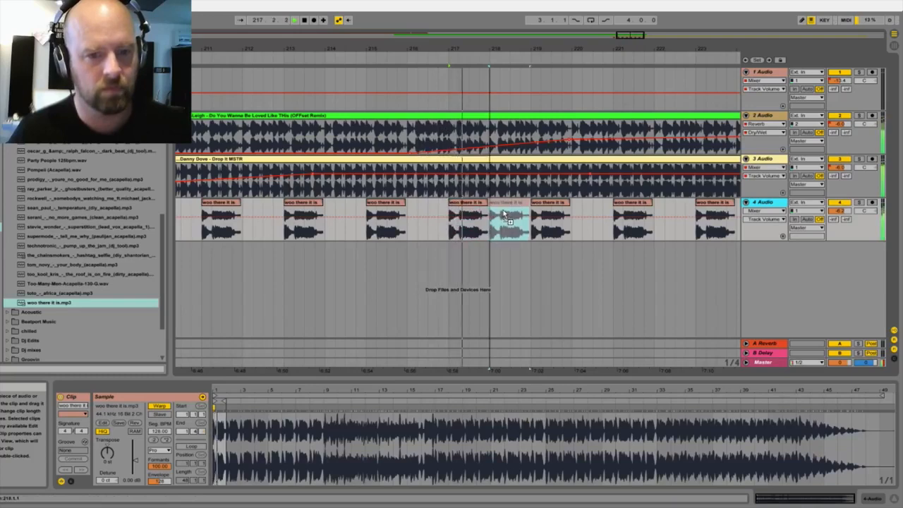
key("ctrl+d")
key("ctrl+d")
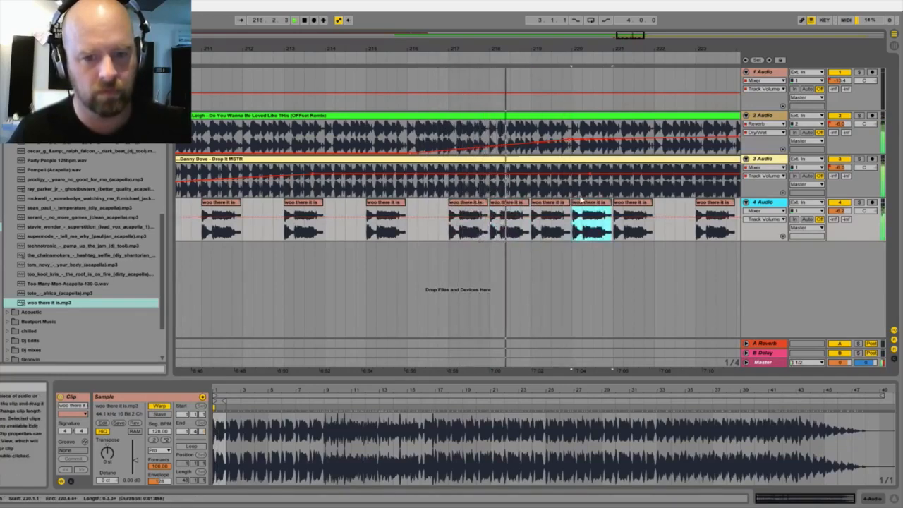
Step: Fill 4 Audio from bar 221 to bar 223 with half-bar repeats of the opening of the clip at bar 221
left_click_drag(640, 50, 477, 51)
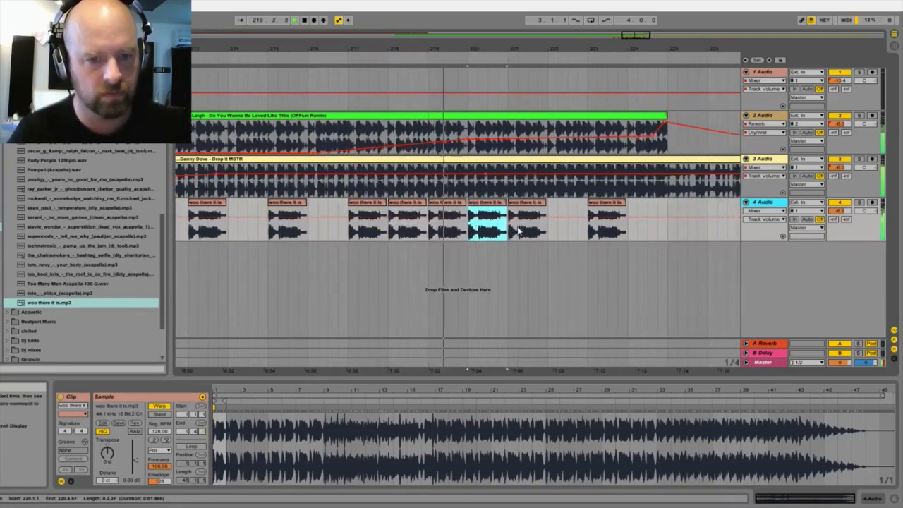
left_click_drag(527, 230, 503, 235)
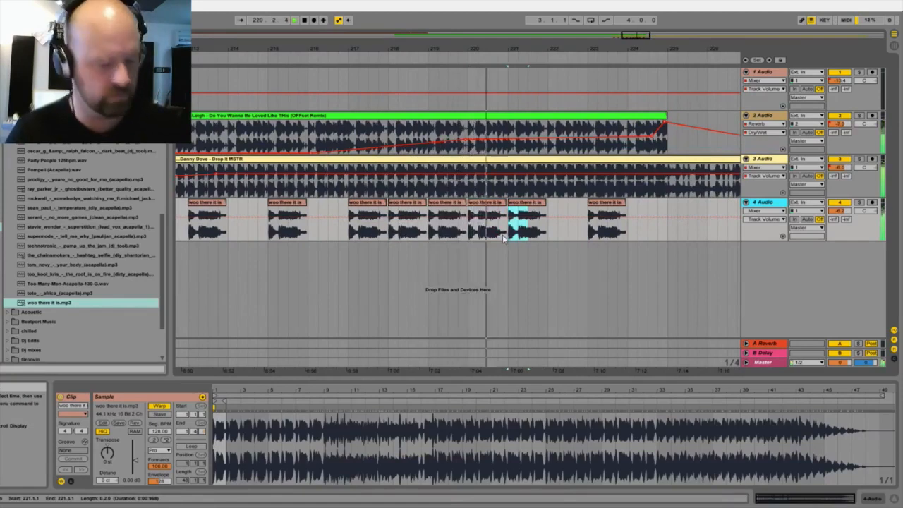
key("ctrl+d")
key("ctrl+d")
Step: Fill 4 Audio from bar 223 to bar 225 with one-beat repeats of the opening of the clip at bar 223
key("ctrl+d")
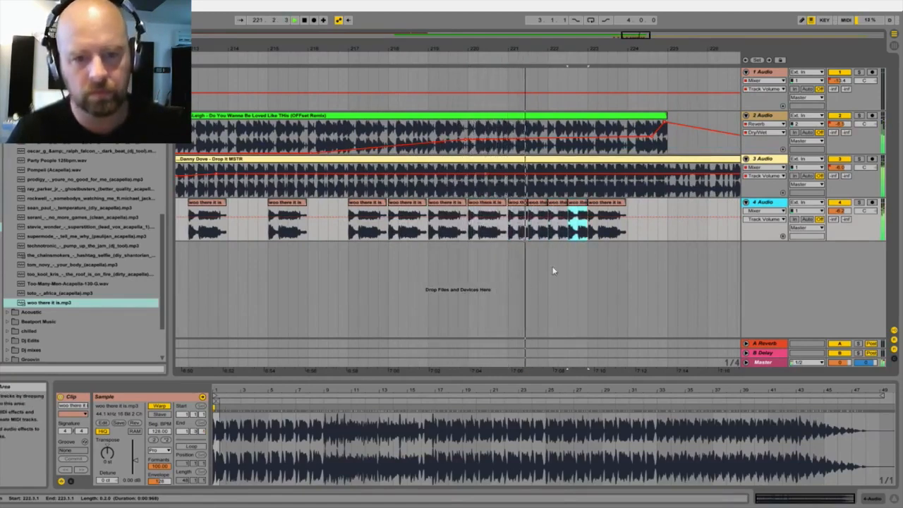
key("ctrl+d")
left_click(594, 232)
left_click_drag(595, 232, 588, 233)
key("ctrl+d")
key("ctrl+d")
key("ctrl+d")
key("ctrl+d")
key("ctrl+d")
key("ctrl+d")
key("ctrl+d")
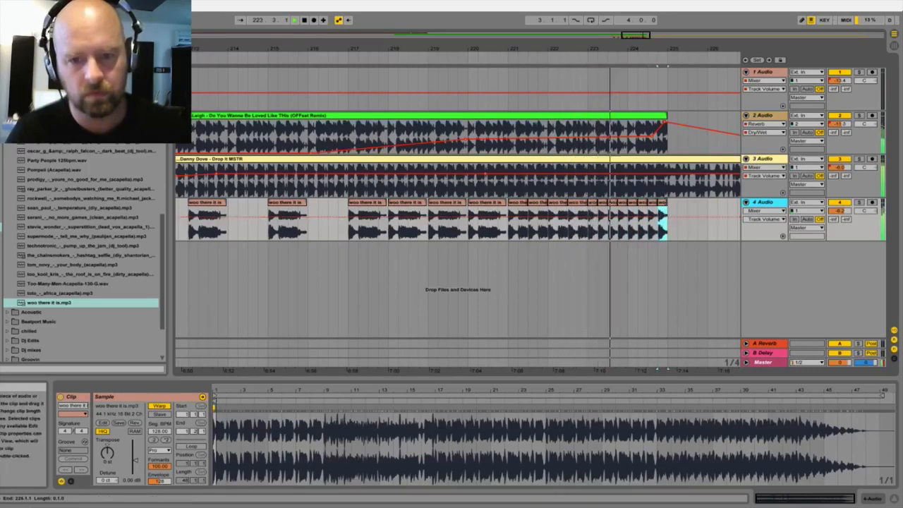
key("ctrl+d")
Step: Try extending the last one-beat clip past bar 225, and delete the portion beyond bar 225
left_click_drag(683, 203, 709, 209)
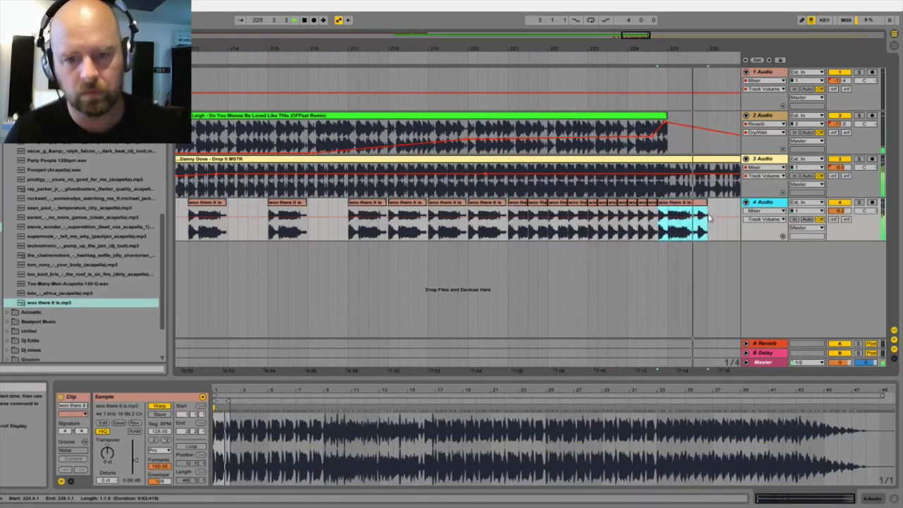
left_click_drag(707, 205, 697, 204)
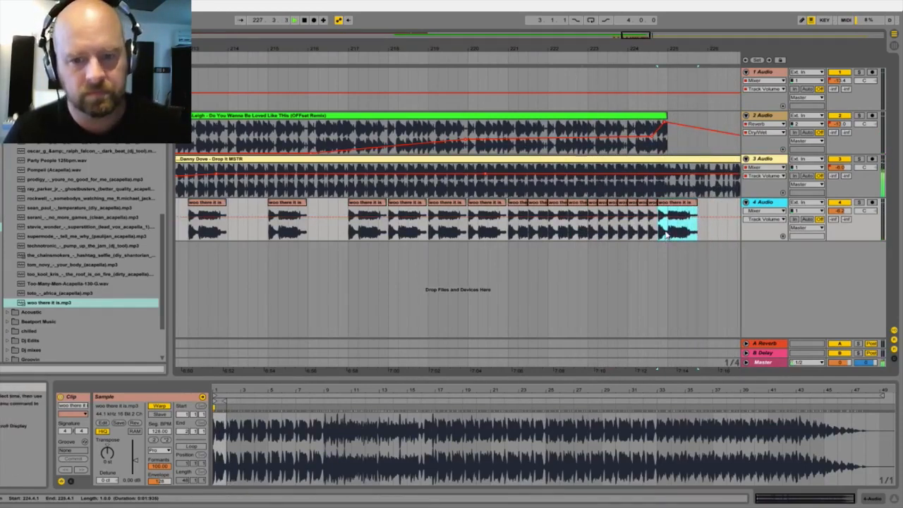
left_click_drag(667, 235, 727, 234)
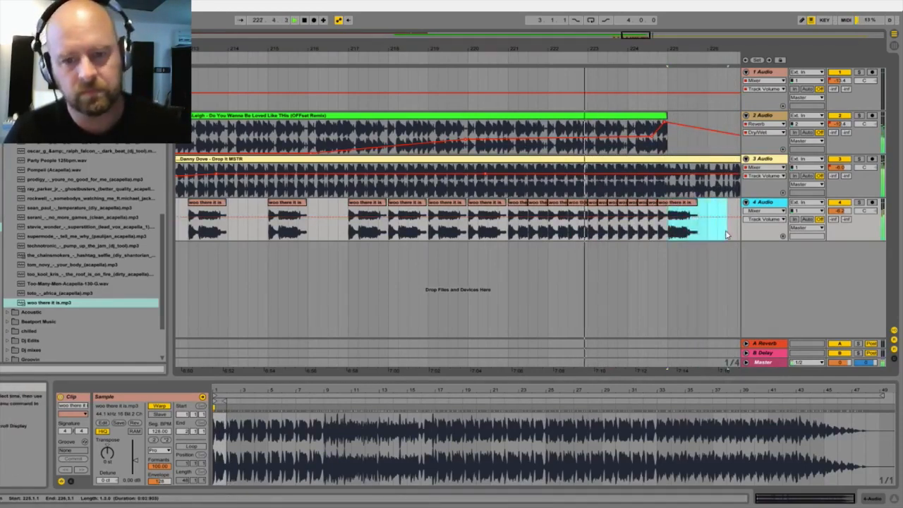
key("Delete")
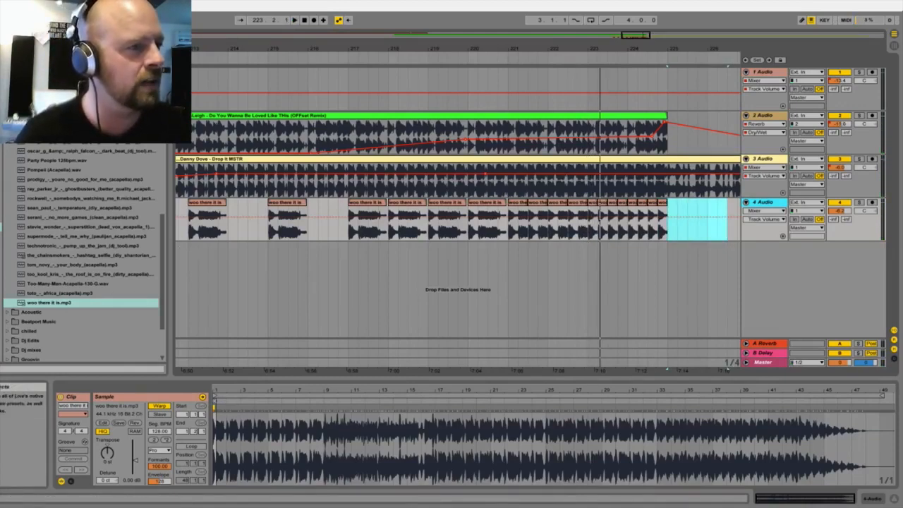
Step: Add the Simple Delay audio effect to the 4 Audio track
left_click(2, 109)
scroll(17, 268, "down", 1)
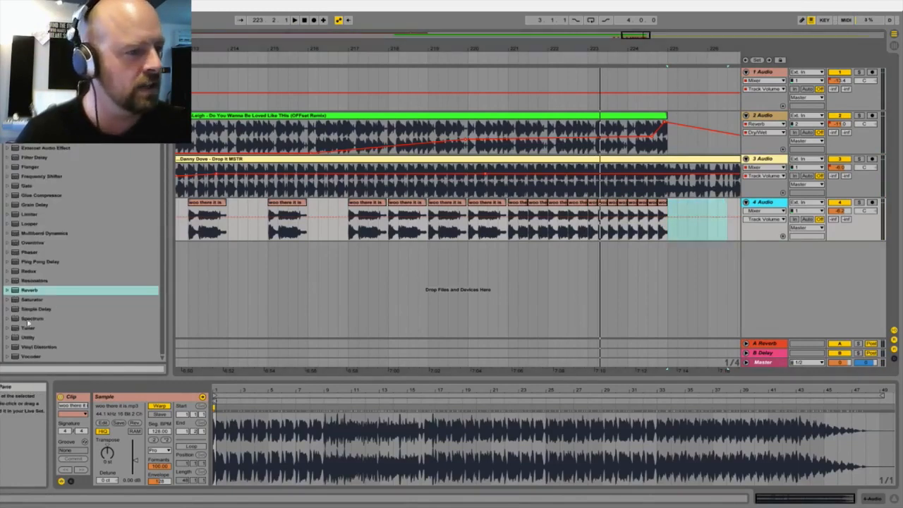
left_click(27, 310)
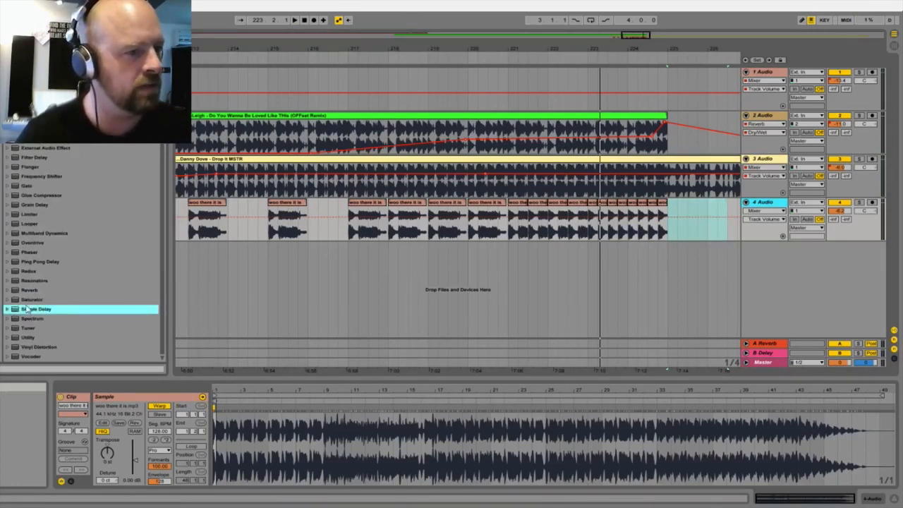
left_click_drag(315, 206, 314, 212)
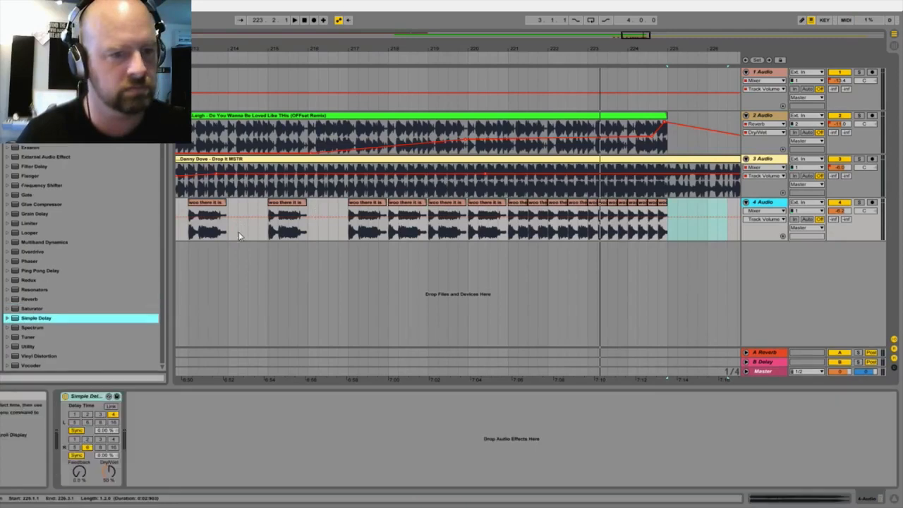
Step: Set the Simple Delay's Feedback to 40% and Dry/Wet to 37% while playing the samples from about bar 208
left_click_drag(84, 474, 83, 455)
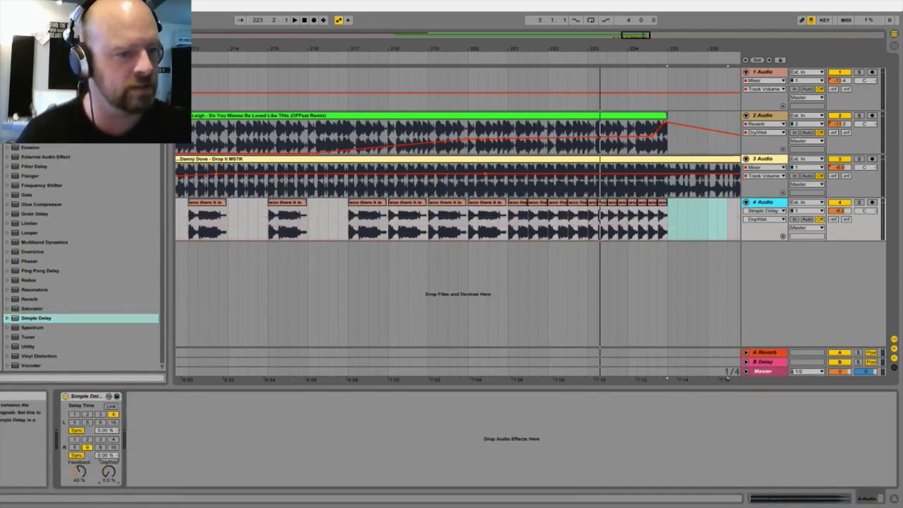
left_click_drag(240, 44, 342, 46)
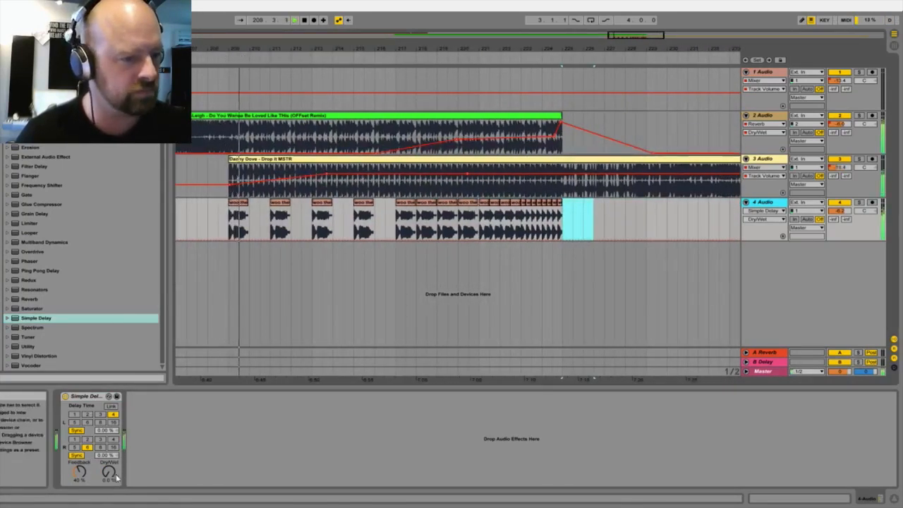
left_click_drag(108, 472, 108, 446)
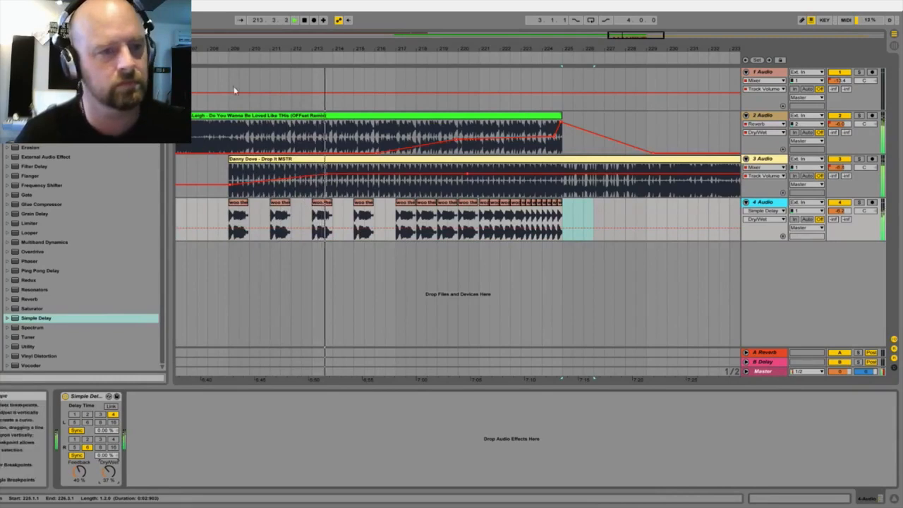
Step: Select all the woo there it is clips, shift them slightly earlier to start just before bar 209, and play from about bar 208
left_click_drag(225, 50, 228, 51)
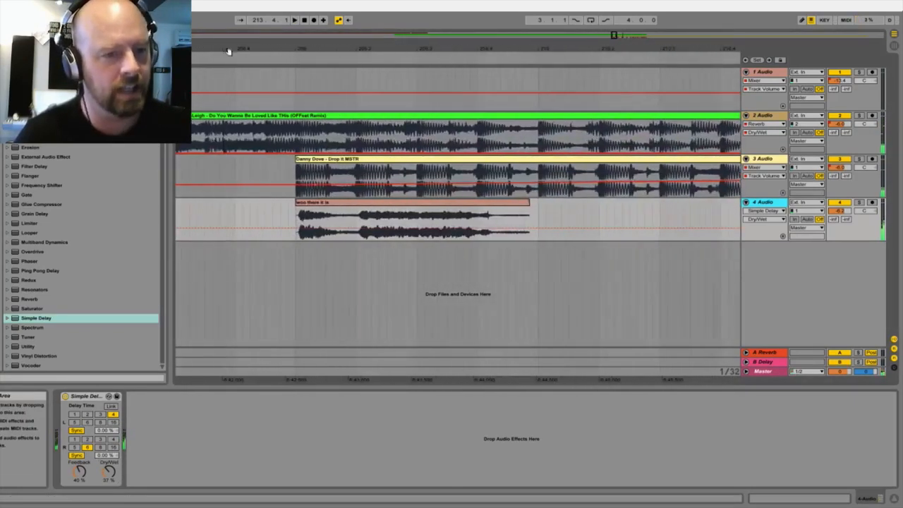
double_click(310, 213)
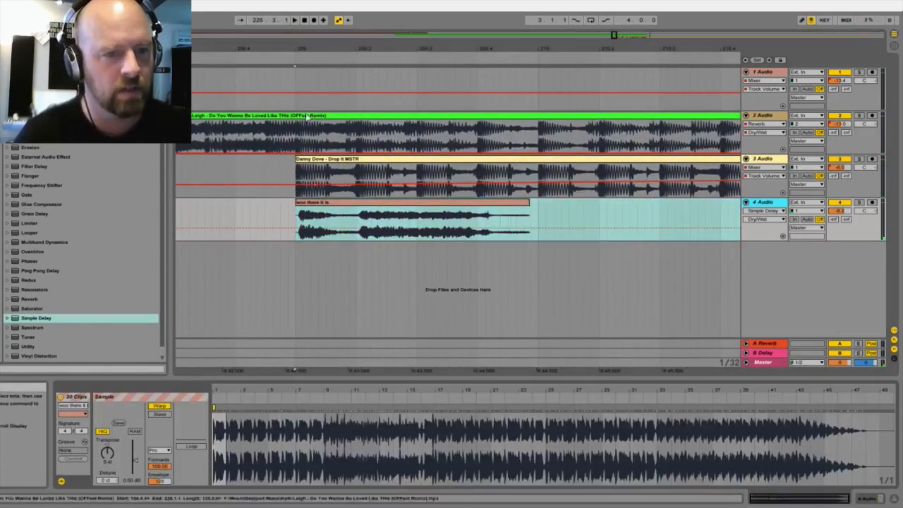
left_click_drag(322, 50, 442, 252)
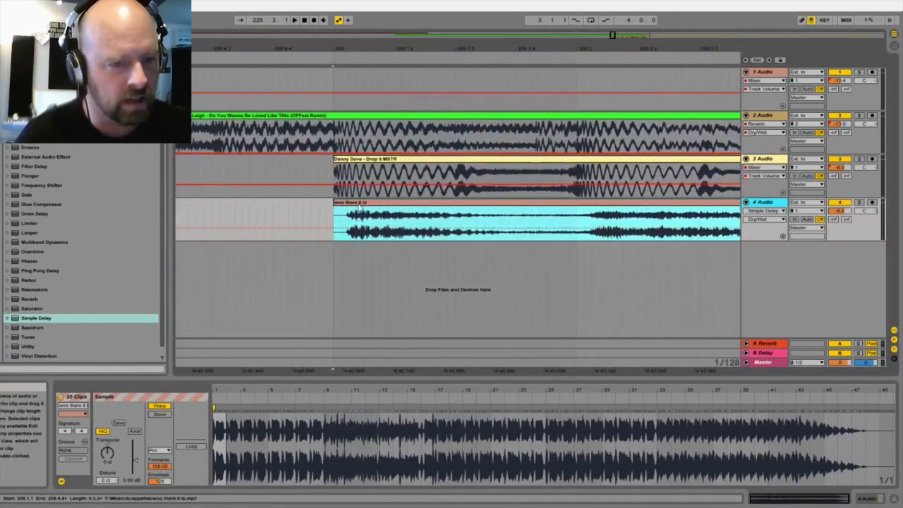
left_click_drag(358, 205, 342, 219)
left_click_drag(320, 52, 316, 10)
left_click(299, 58)
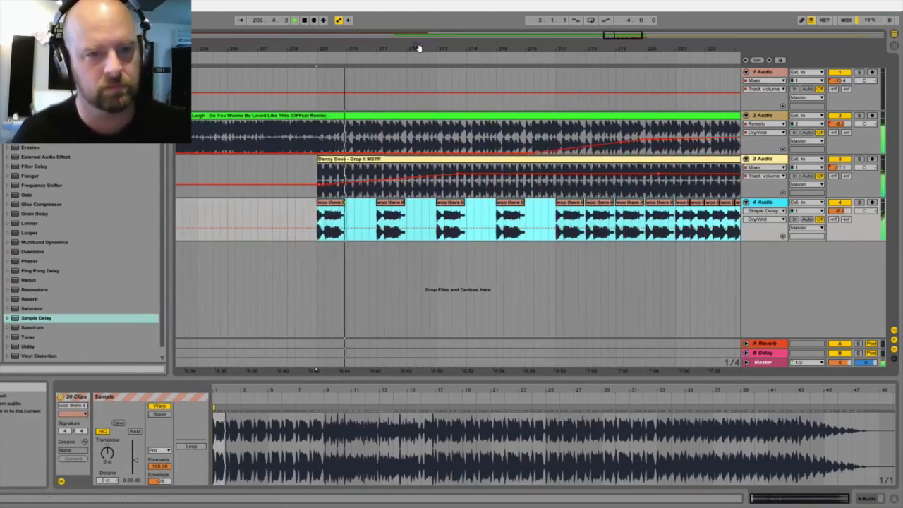
Step: Automate the Simple Delay Dry/Wet on 4 Audio to rise from about bar 218 to bar 225 and fall to 0% by about bar 231
left_click_drag(419, 48, 251, 28)
left_click(352, 228)
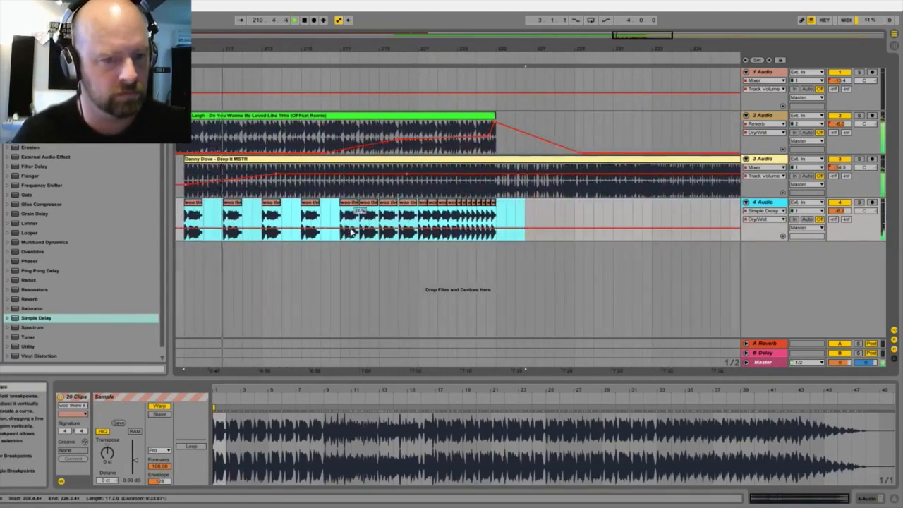
left_click_drag(418, 228, 467, 215)
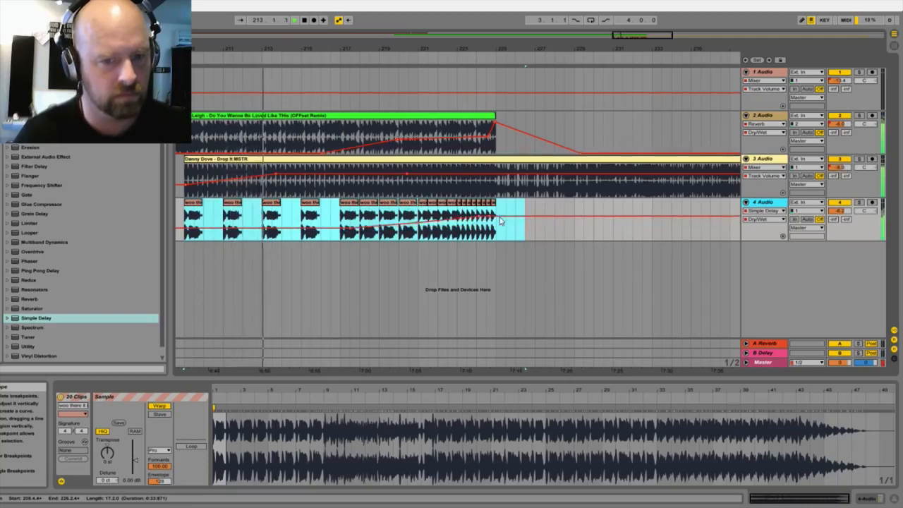
left_click_drag(589, 216, 603, 239)
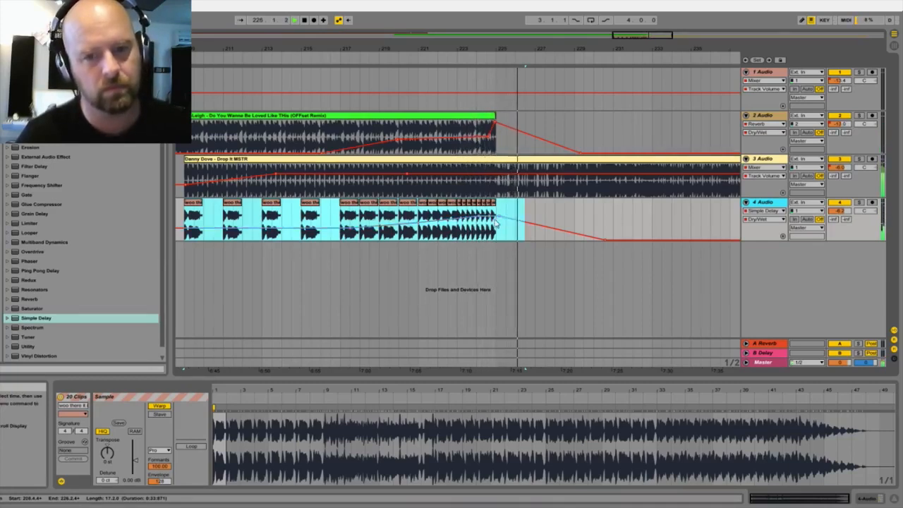
Step: Review the whole arrangement, stop playback and display the sample settings of the Drop It MSTR clip on 3 Audio
left_click_drag(491, 49, 552, 49)
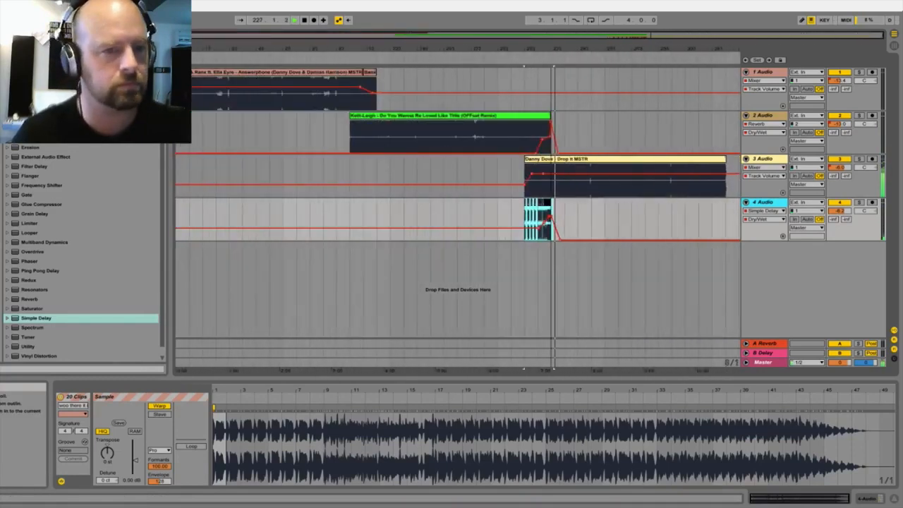
key("space")
left_click(629, 167)
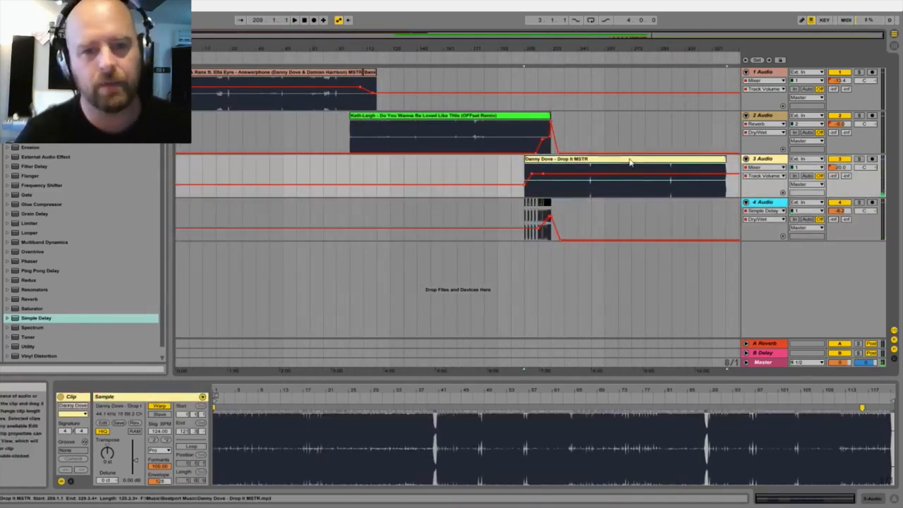
Step: Add a Limiter with its default settings to the Master track
left_click(274, 76, "shift")
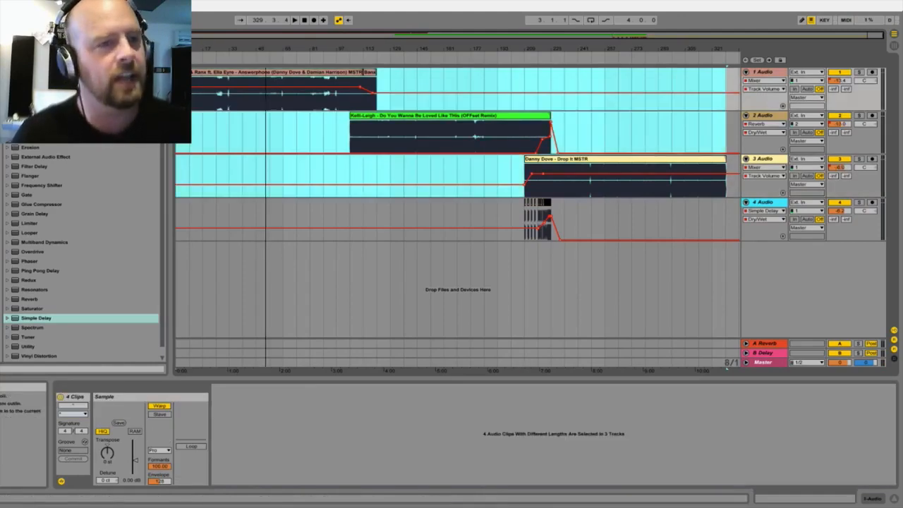
left_click(770, 411)
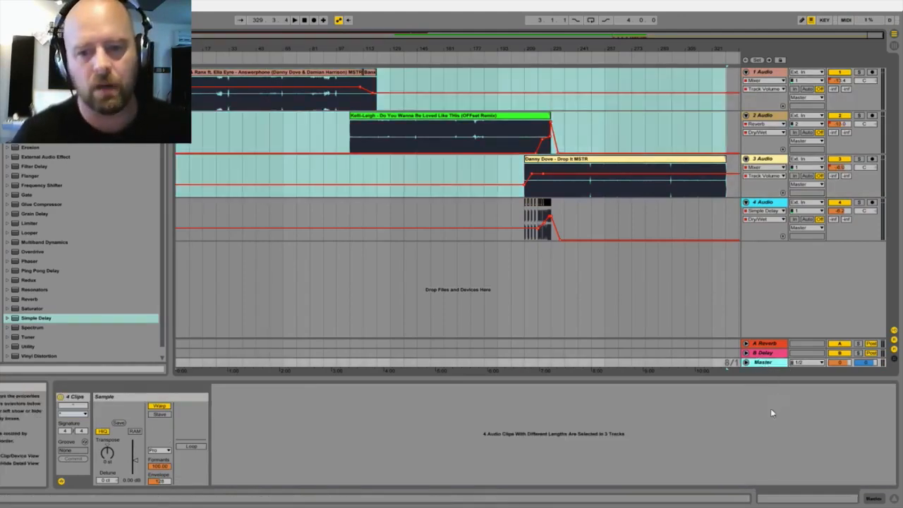
key("Tab")
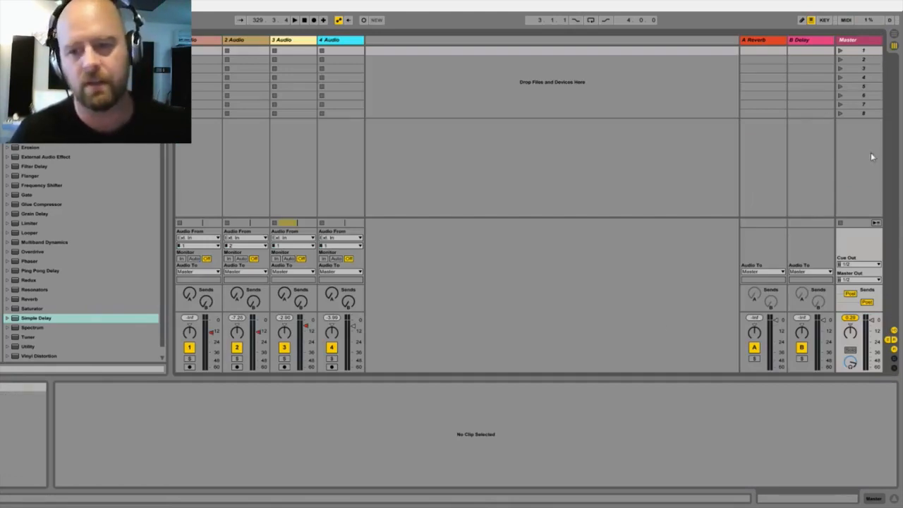
key("Tab")
left_click(768, 363)
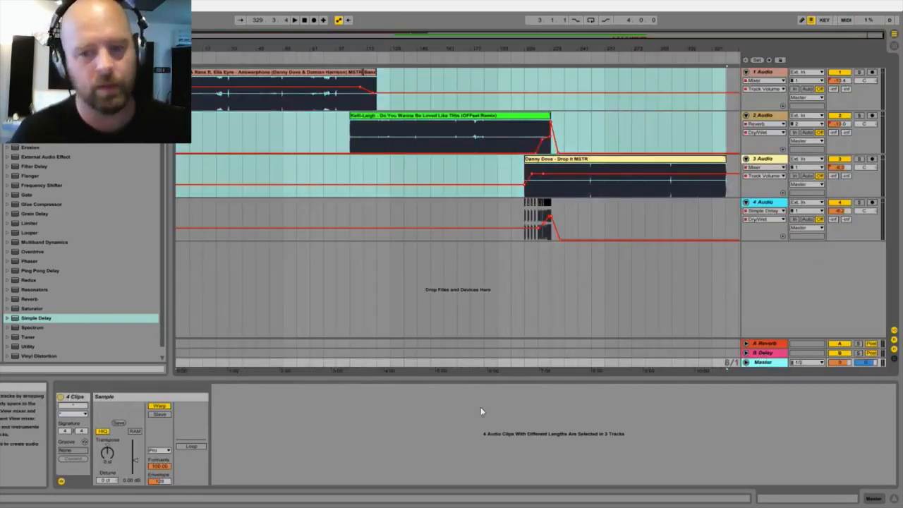
left_click(24, 223)
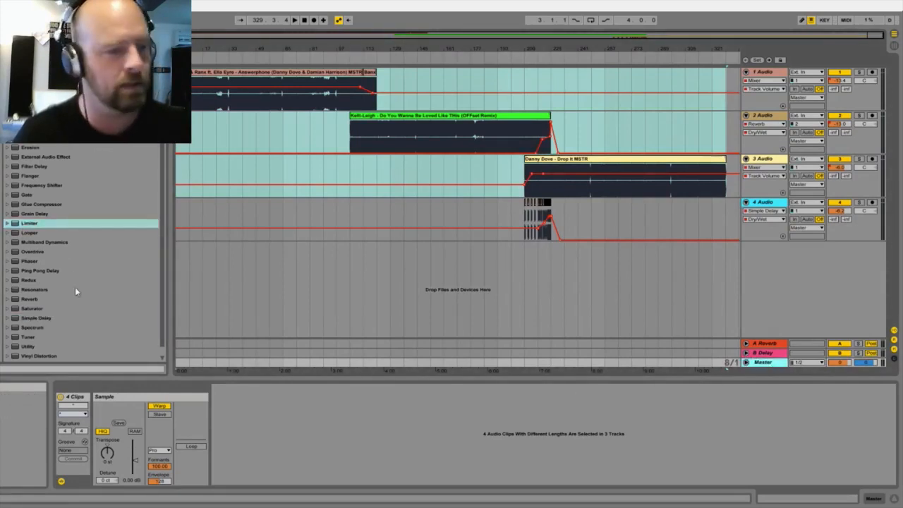
left_click(26, 225)
left_click_drag(26, 226, 756, 363)
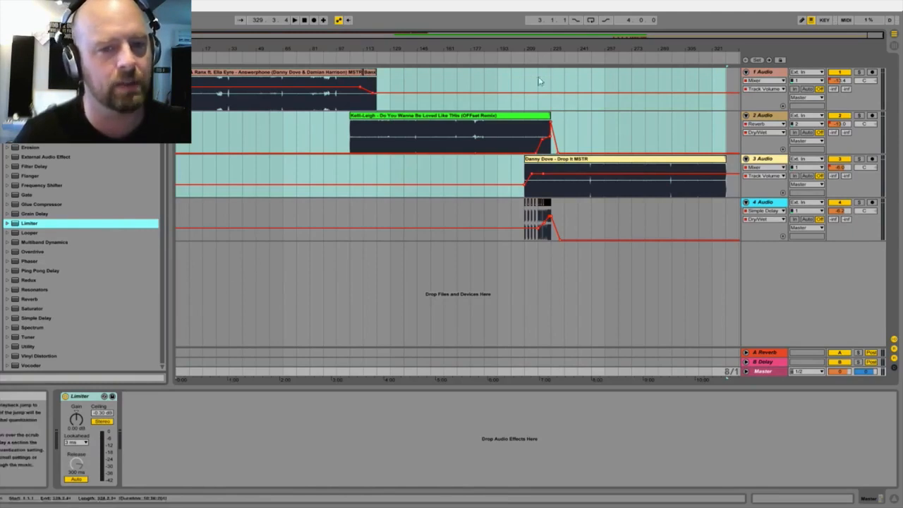
Step: Raise the master Limiter's gain to 3.10 dB while playing the transition between the second and third songs
left_click(537, 56)
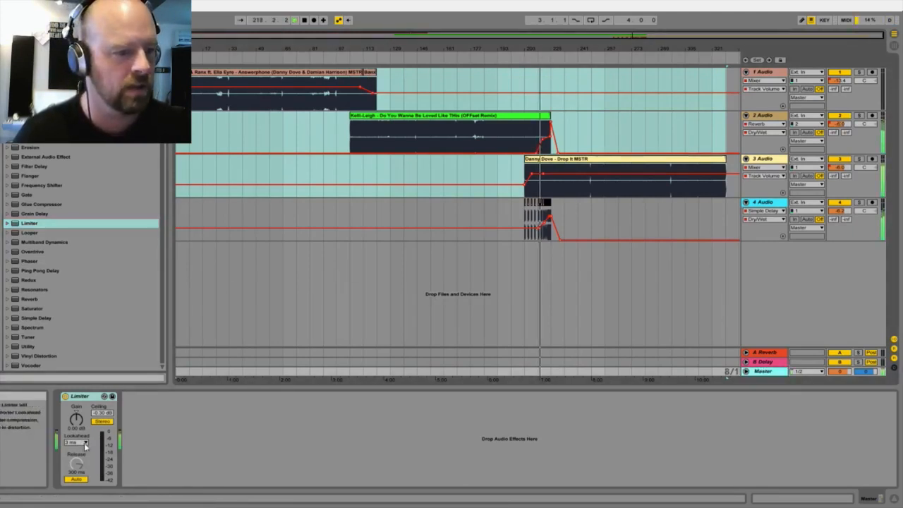
key("space")
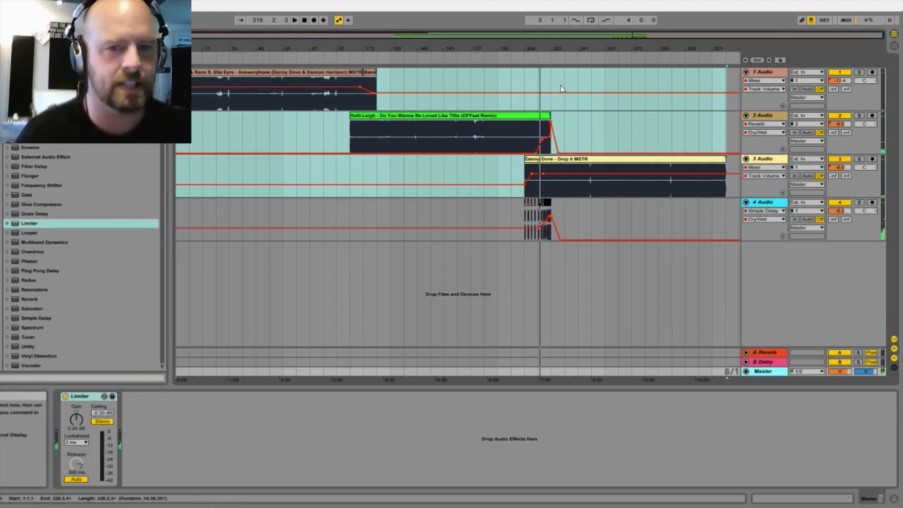
key("space")
key("space")
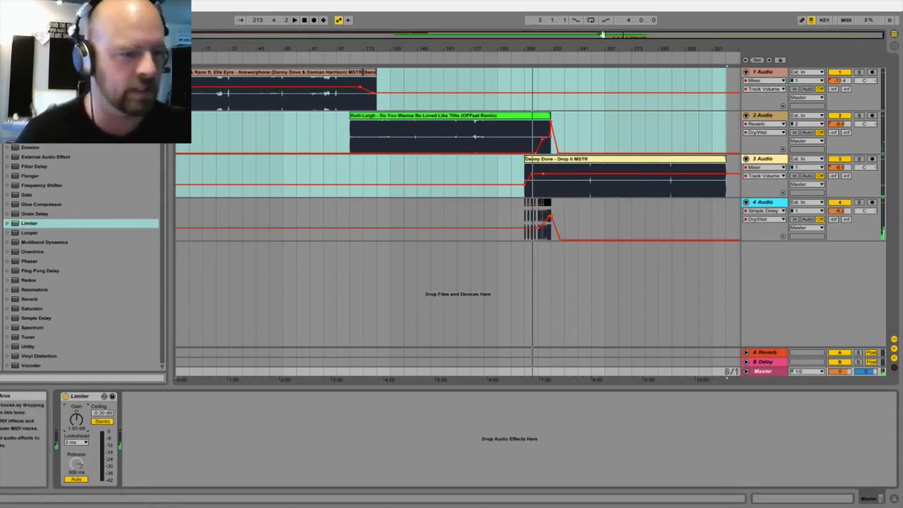
key("space")
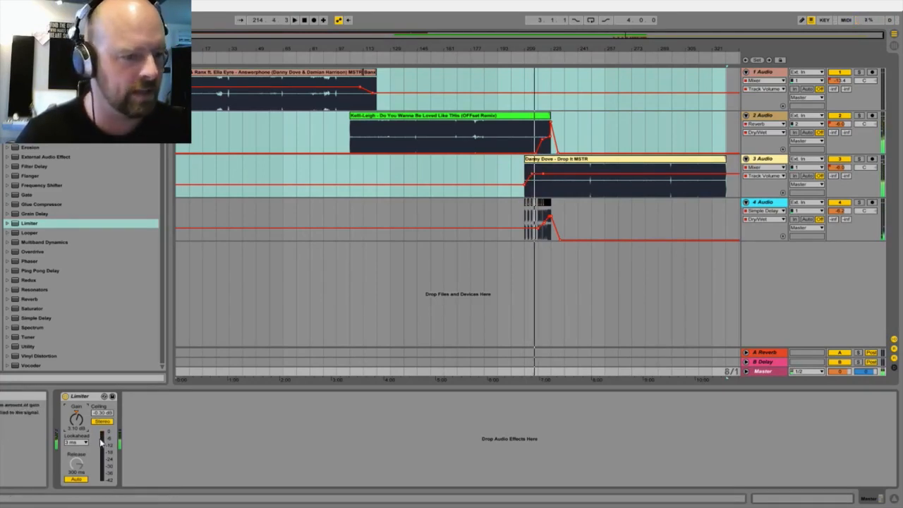
Step: Raise the master Limiter's gain further to about 5.6 dB while playing the second song from about bar 132 and part of the first song
left_click(397, 58)
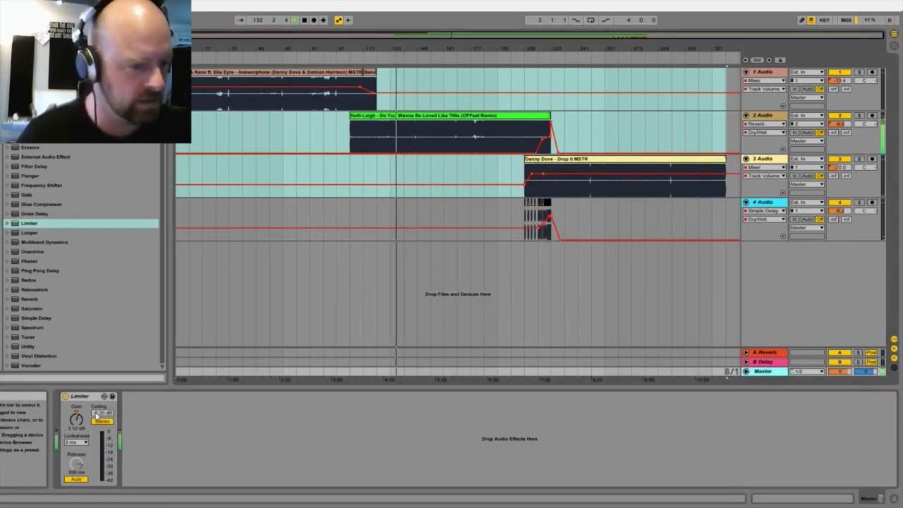
left_click_drag(76, 422, 76, 417)
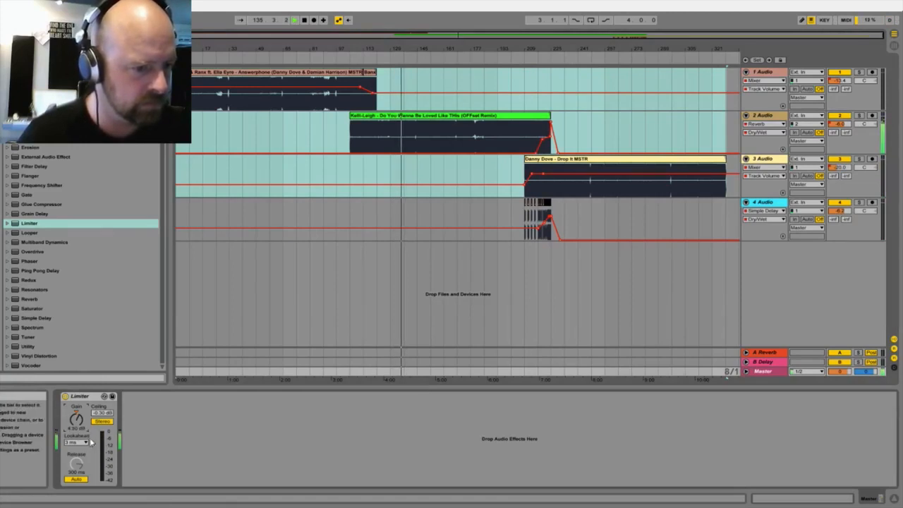
key("space")
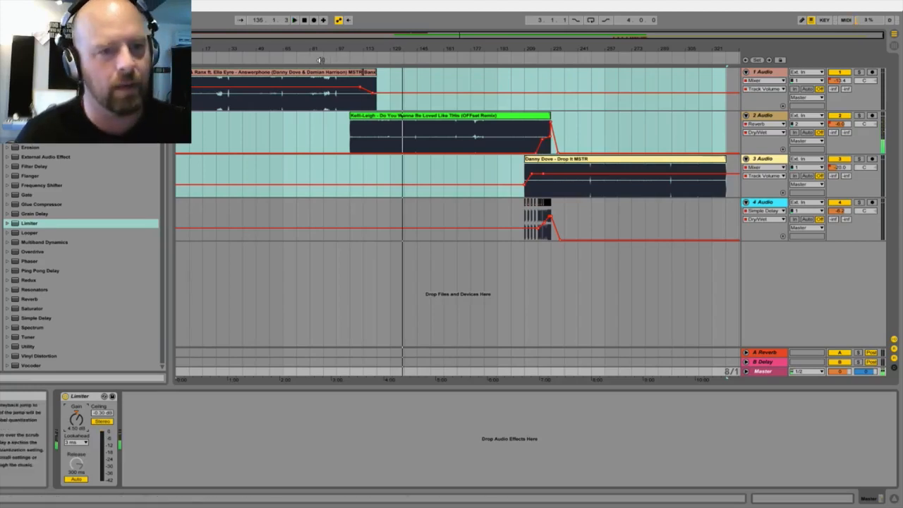
left_click(298, 59)
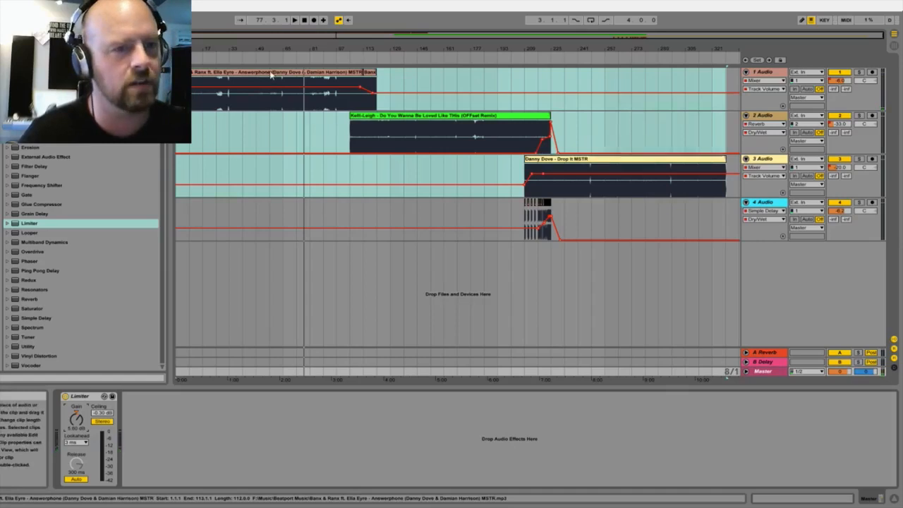
Step: Raise the 1 Audio volume automation before its fade to about -5 dB and play from about bar 102 with the master Limiter shown
left_click(379, 93)
left_click(404, 100)
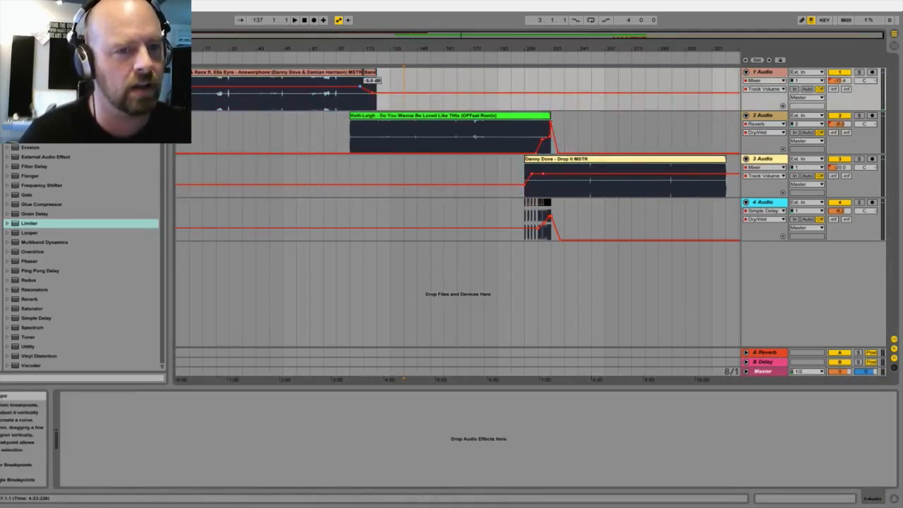
left_click_drag(359, 85, 359, 84)
left_click(345, 60)
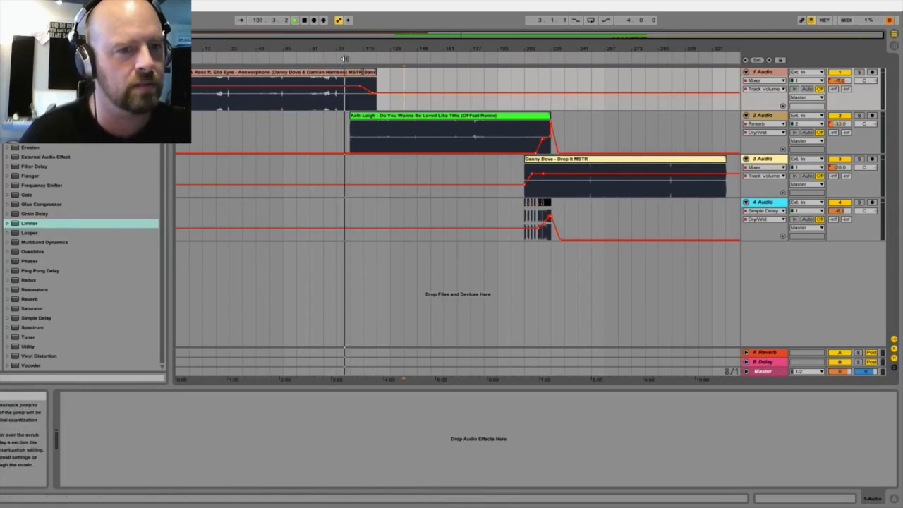
left_click(763, 371)
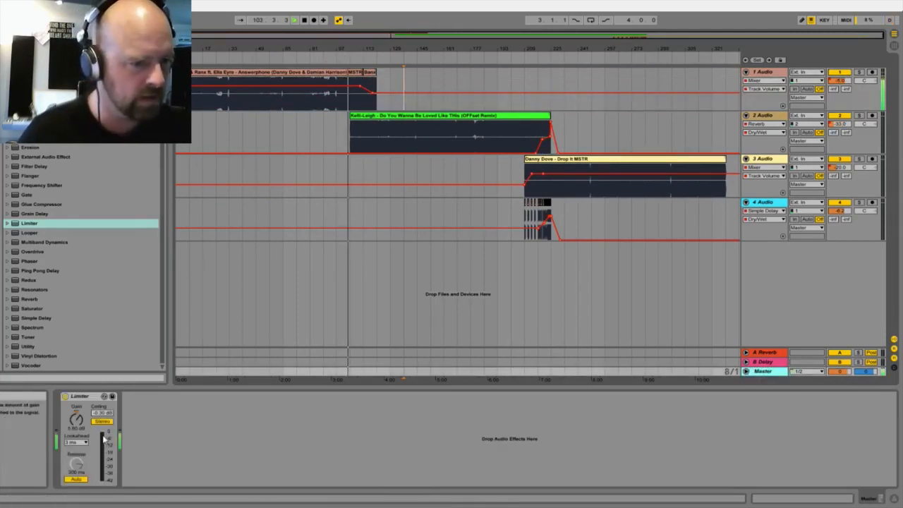
key("space")
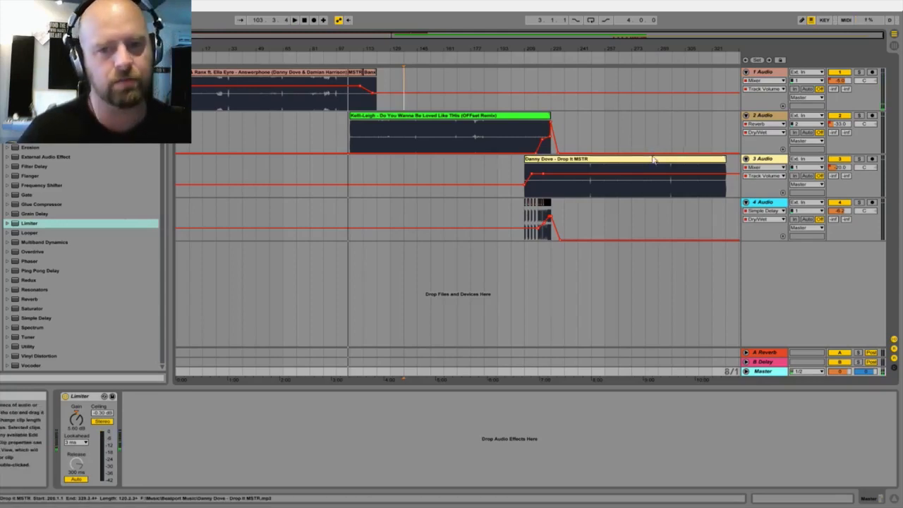
Step: Select the clips across the first three audio tracks, and finish with only the Answerphone clip on 1 Audio selected
left_click(498, 161)
left_click(211, 72, "shift")
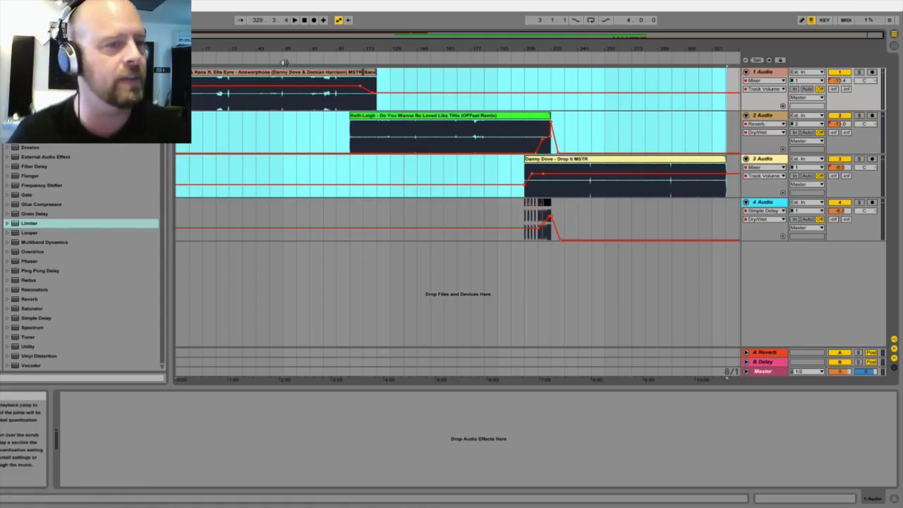
left_click(261, 72)
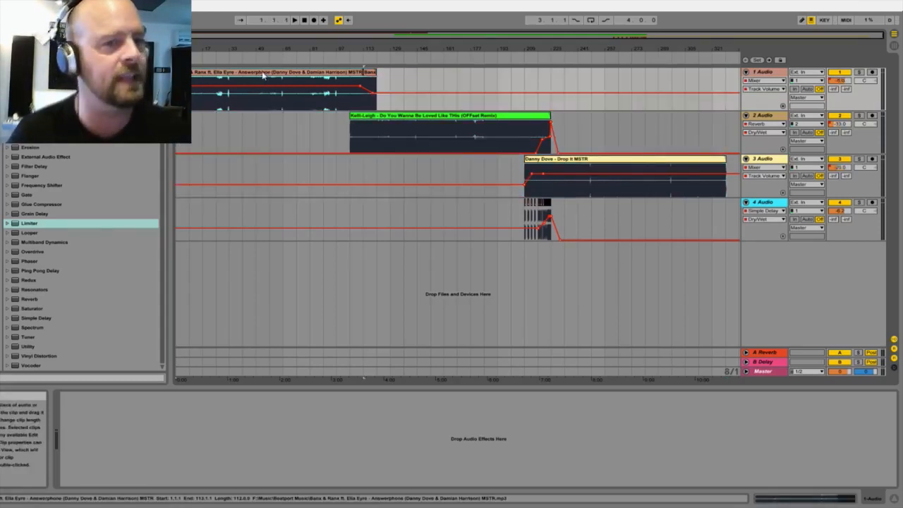